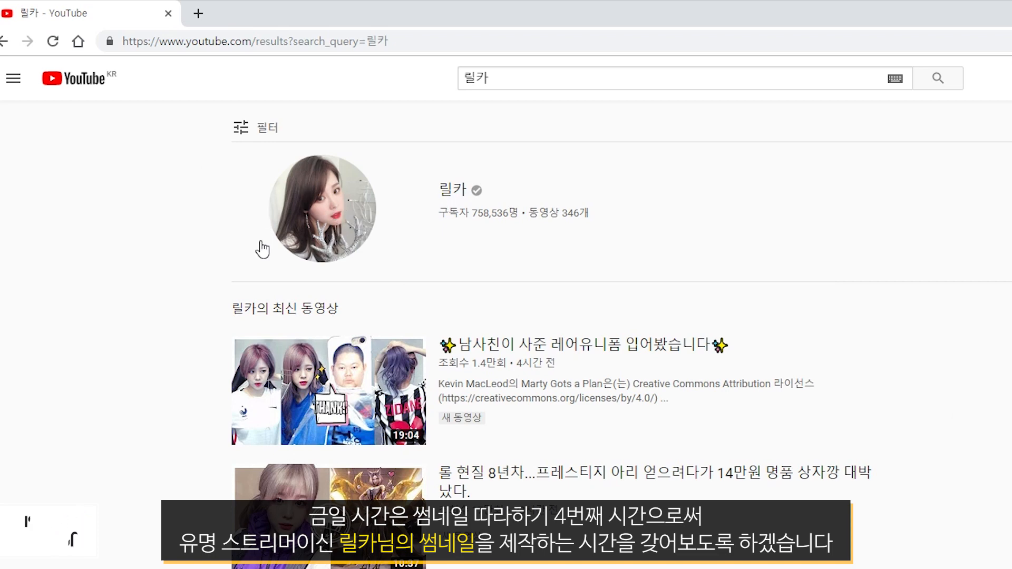
Open the 릴카 channel from the search results and look through the playlists on its home page
click(453, 192)
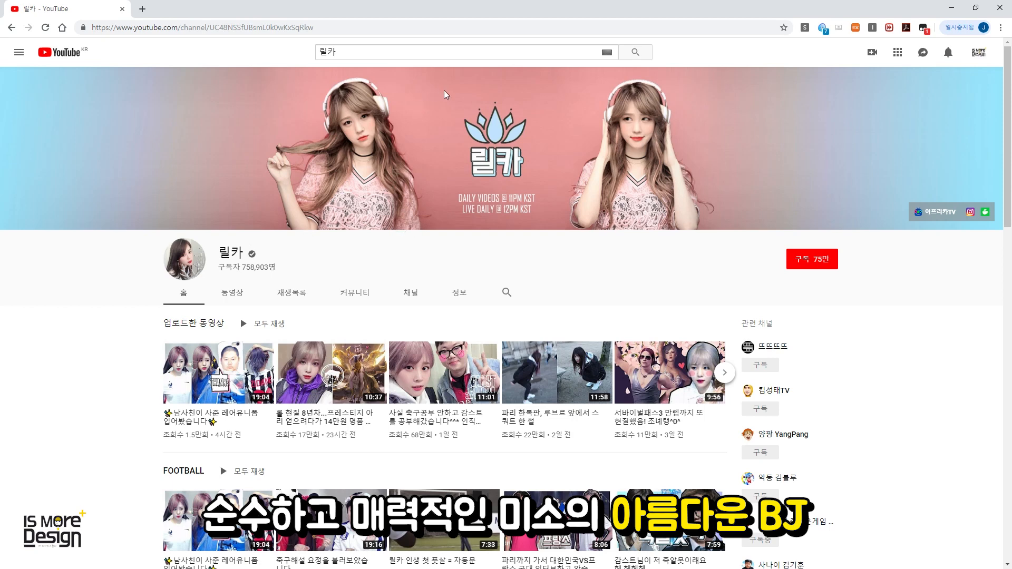
scroll(132, 311, down, 3)
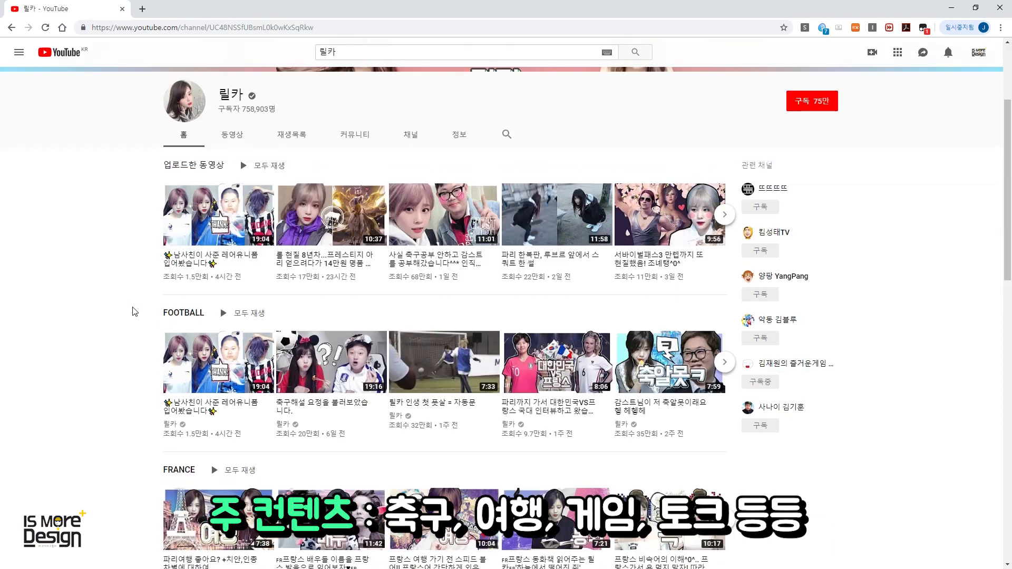
scroll(132, 311, down, 4)
scroll(192, 262, down, 3)
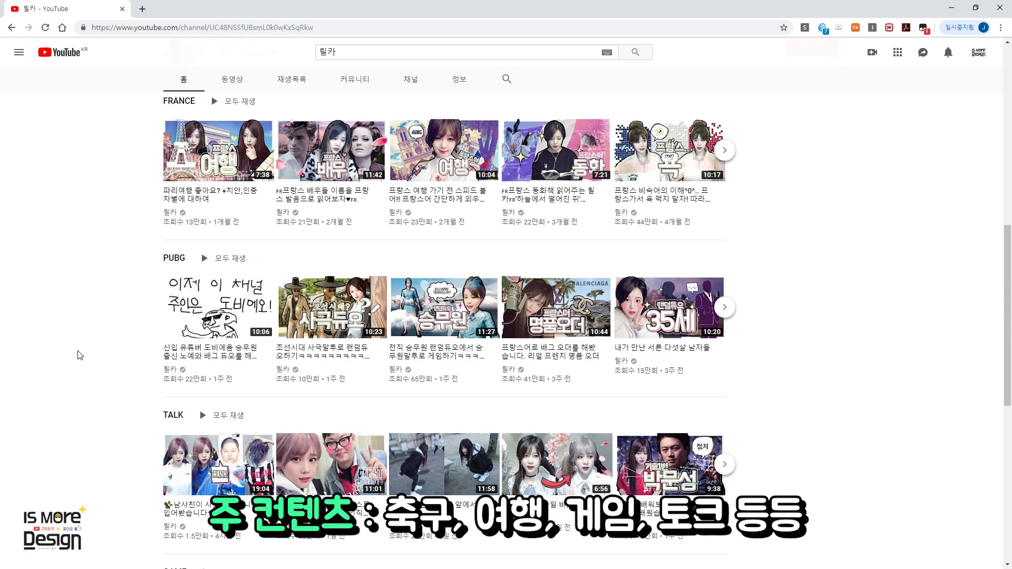
scroll(82, 355, down, 4)
scroll(151, 284, down, 5)
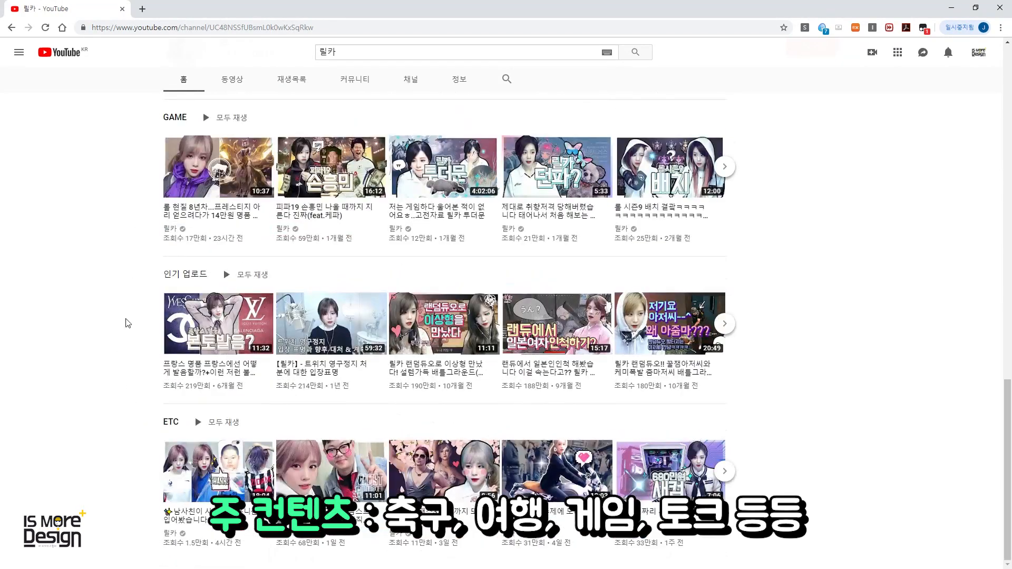
scroll(830, 277, up, 15)
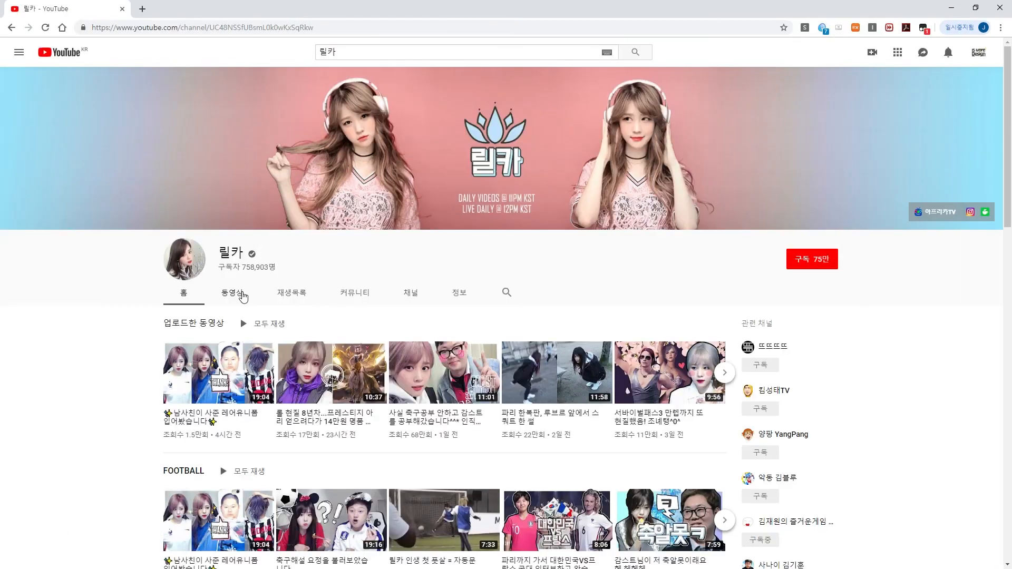
Open the channel's video list and examine the thumbnail styles, including the 승무원 thumbnail
click(242, 297)
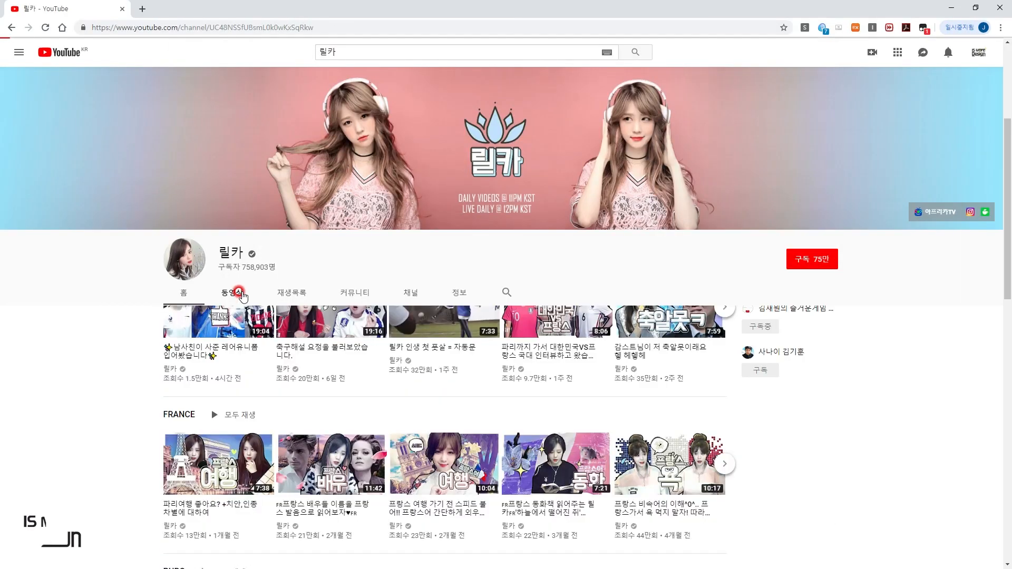
scroll(125, 270, down, 5)
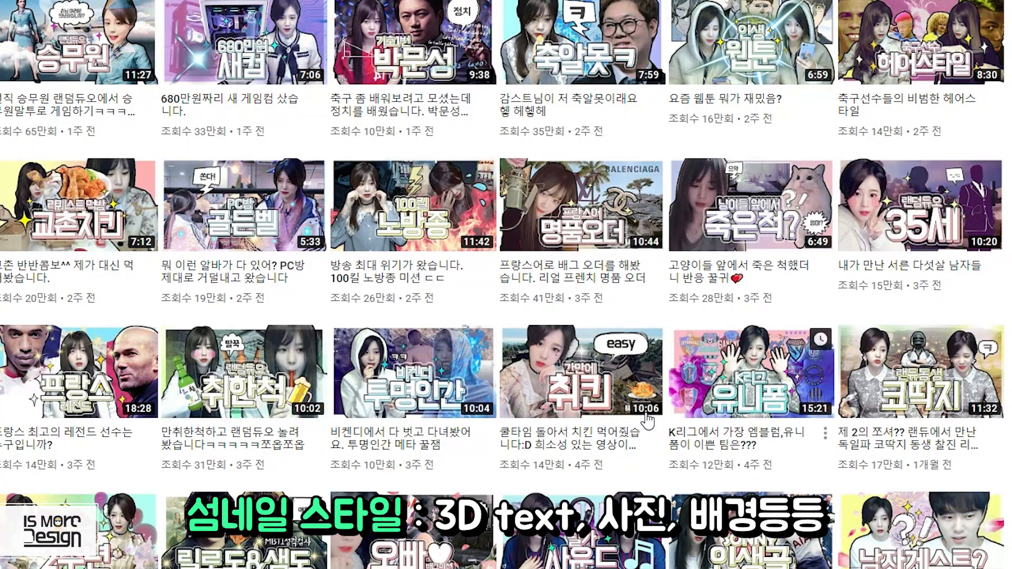
scroll(210, 345, up, 5)
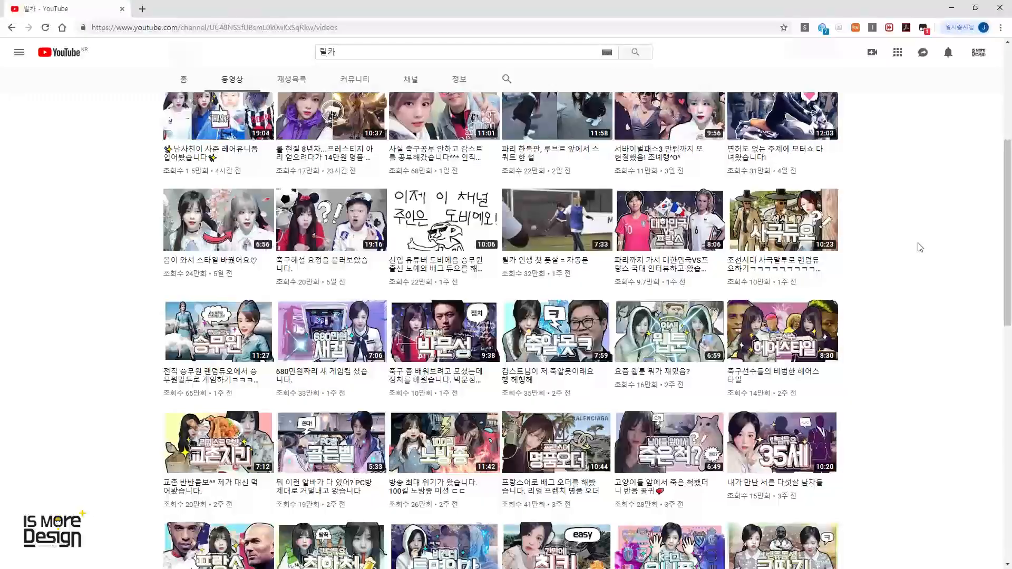
scroll(917, 244, up, 5)
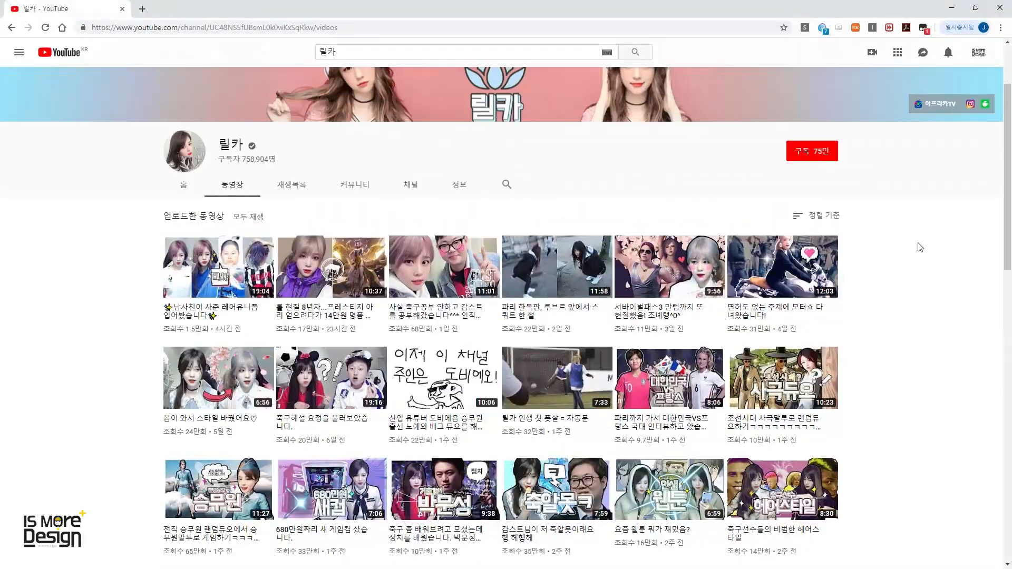
scroll(402, 299, down, 4)
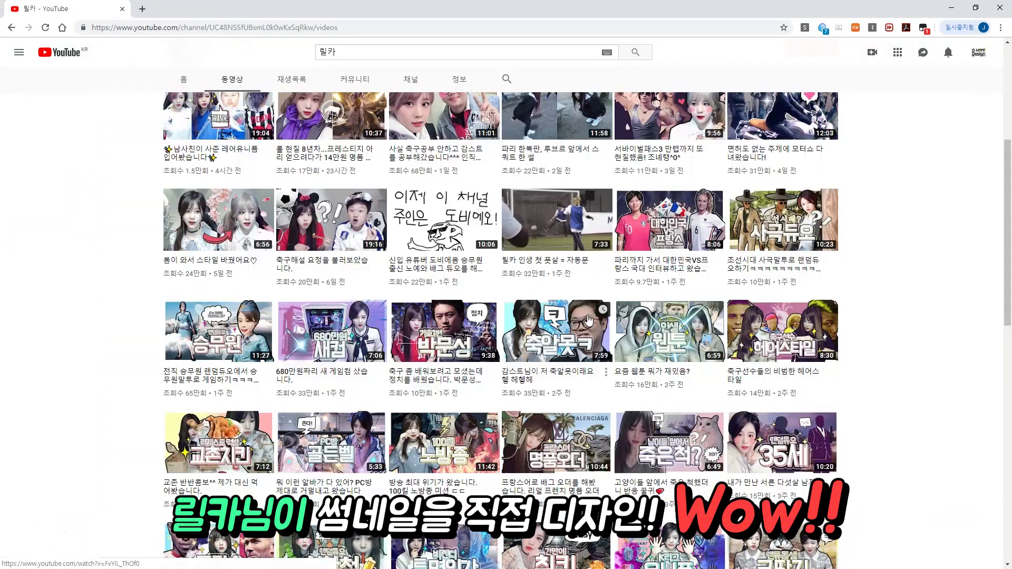
scroll(609, 390, down, 2)
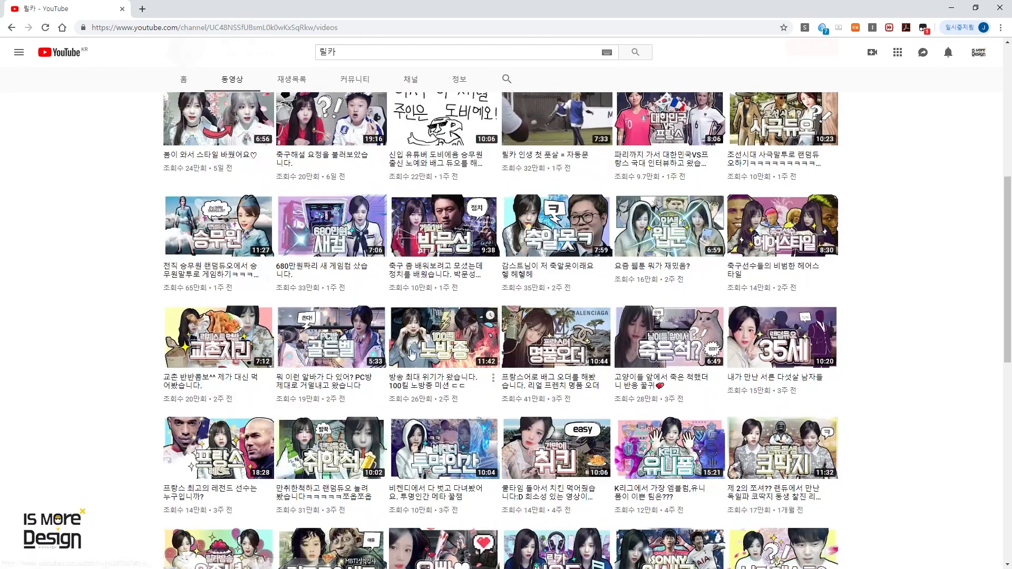
scroll(886, 290, up, 4)
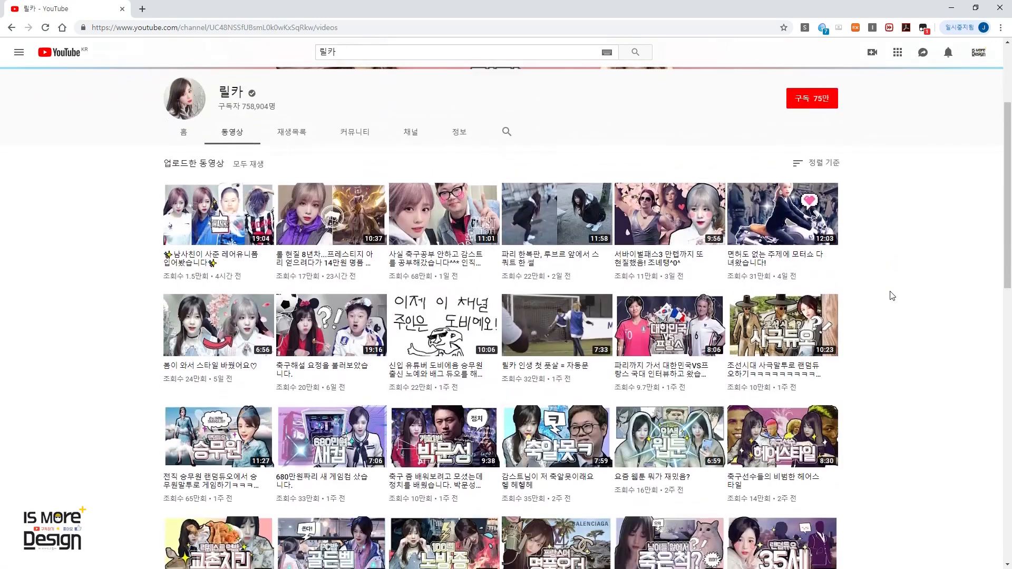
scroll(494, 390, down, 1)
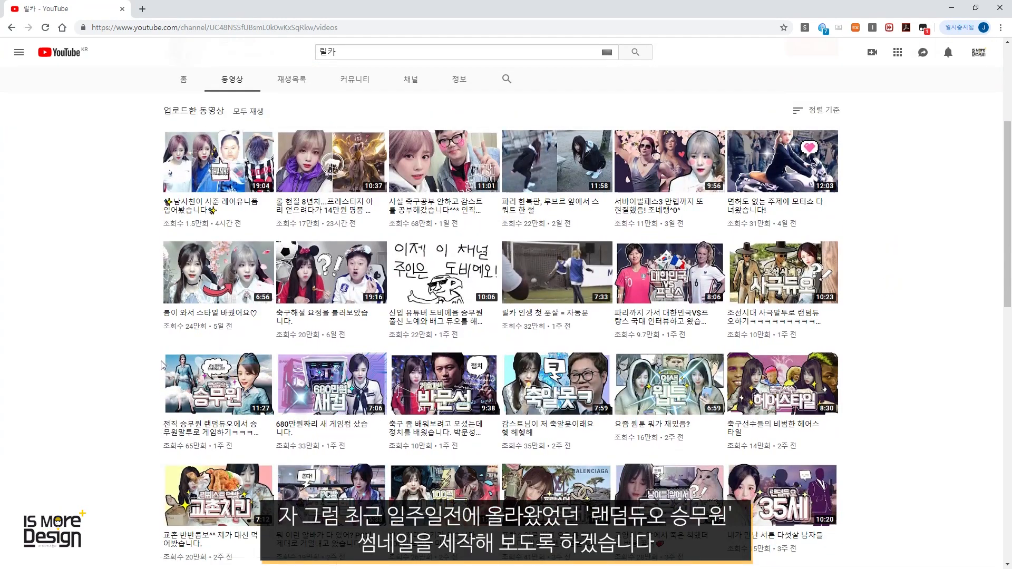
scroll(261, 353, down, 2)
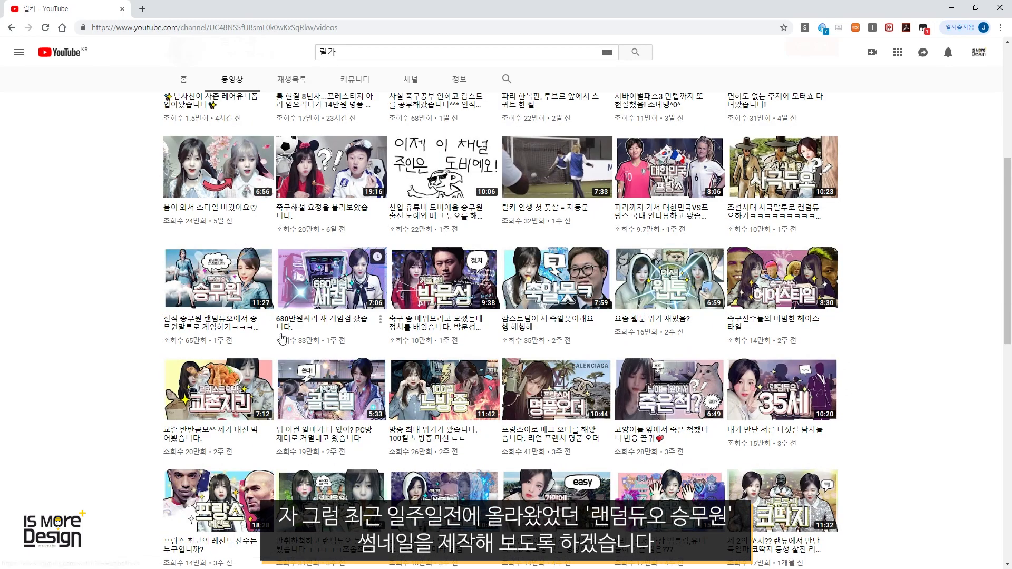
drag(219, 276, 1011, 322)
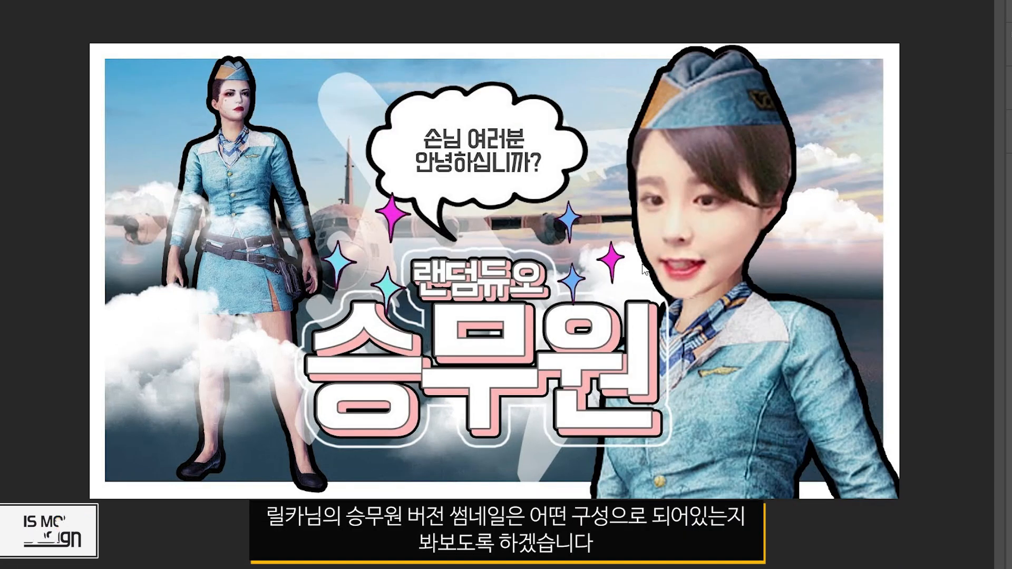
Mark the white border, the background clouds and the airplane elements on the sample 승무원 thumbnail with red outlines
mouse_move(122, 79)
mouse_down()
mouse_move(64, 50)
mouse_move(146, 56)
mouse_move(123, 82)
mouse_up()
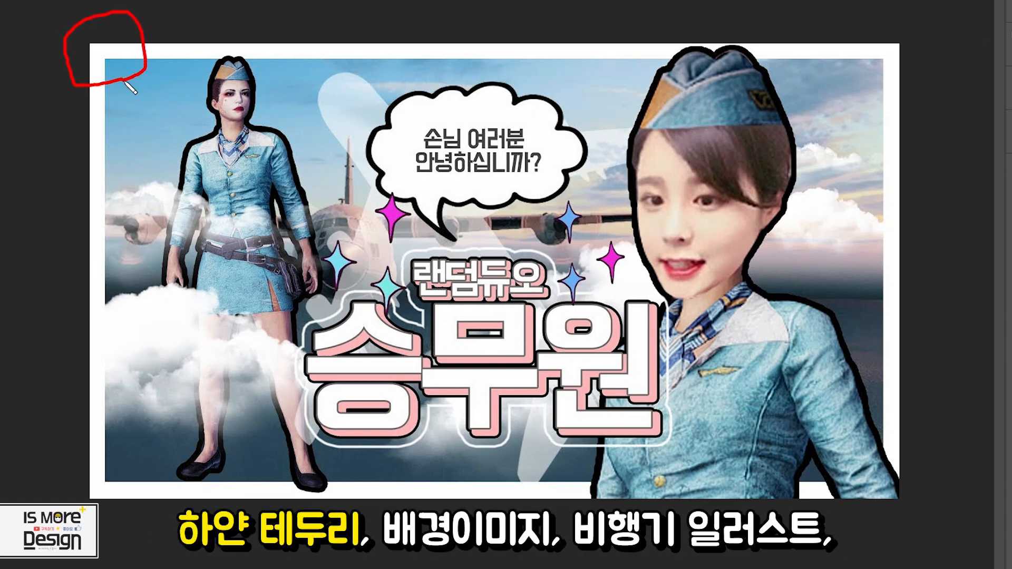
drag(849, 240, 860, 247)
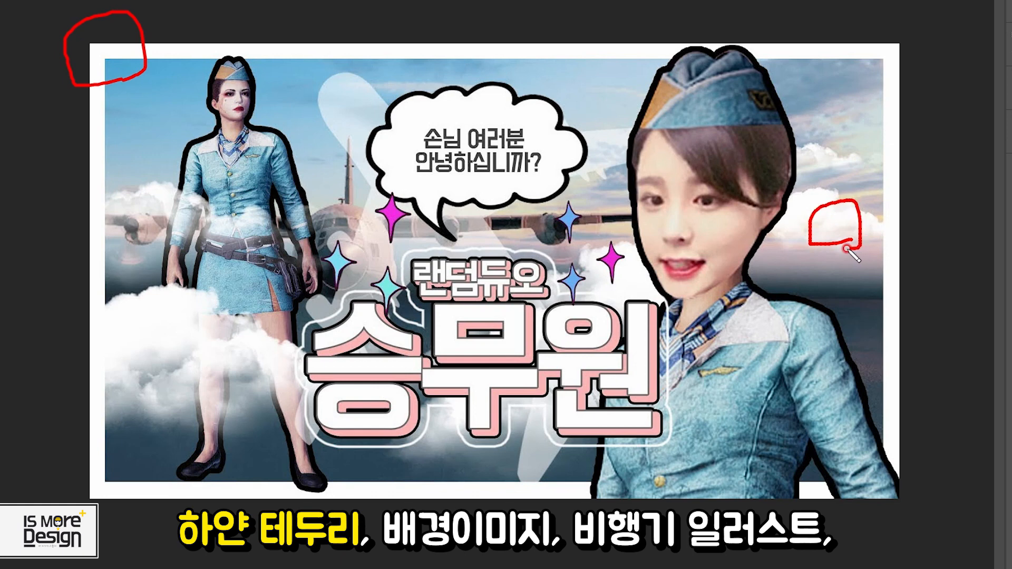
drag(344, 202, 348, 203)
mouse_move(365, 94)
mouse_down()
mouse_move(337, 108)
mouse_move(340, 90)
mouse_up()
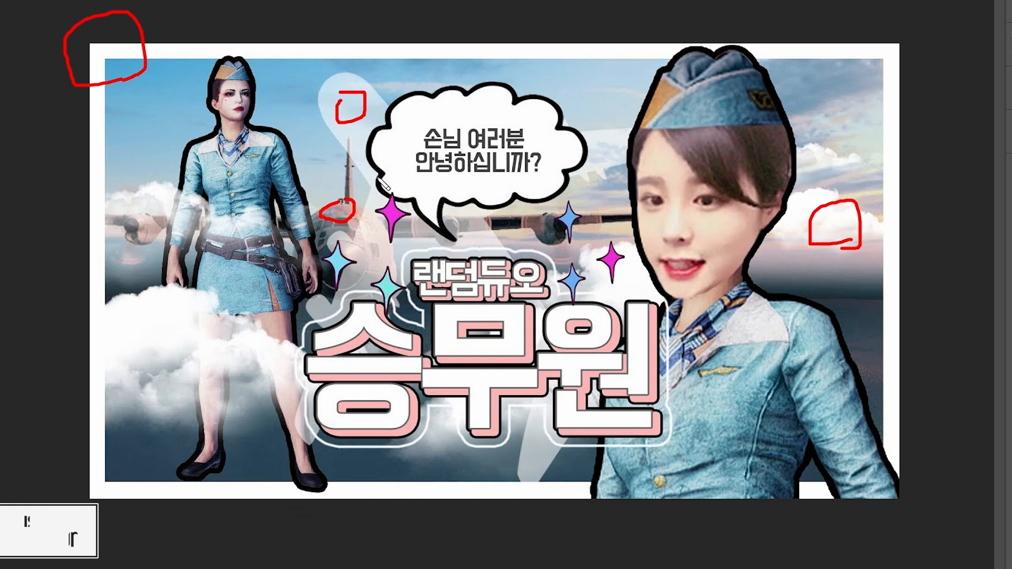
Circle the game character, the composited face and the uniformed body, and link the face and body with a double-headed arrow
mouse_move(198, 109)
mouse_down()
mouse_move(177, 158)
mouse_move(290, 157)
mouse_move(269, 52)
mouse_move(185, 65)
mouse_move(175, 106)
mouse_up()
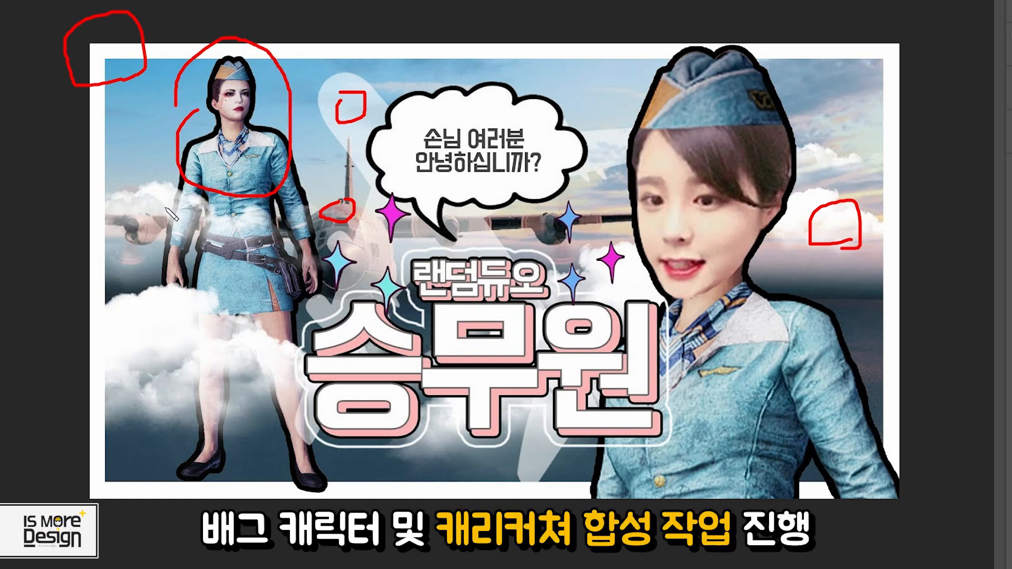
mouse_move(854, 369)
mouse_down()
mouse_move(727, 435)
mouse_move(844, 324)
mouse_move(852, 413)
mouse_up()
mouse_move(759, 258)
mouse_down()
mouse_move(641, 235)
mouse_move(767, 253)
mouse_move(777, 303)
mouse_up()
drag(759, 292, 788, 294)
drag(750, 258, 778, 257)
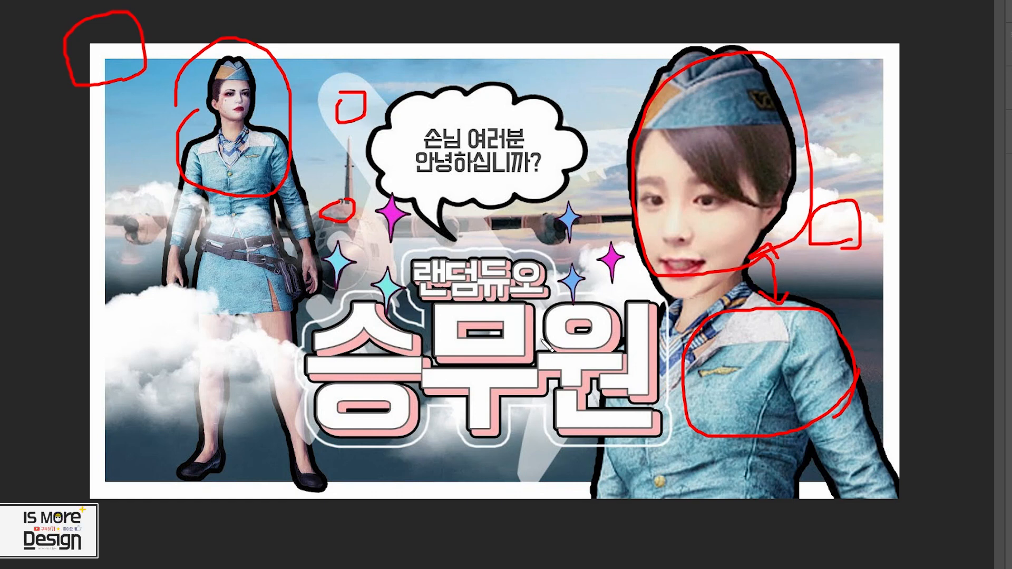
Mark the 3D title text, a star and the cloud on the sample thumbnail, then exit the annotation mode
mouse_move(650, 395)
mouse_down()
mouse_move(447, 411)
mouse_move(376, 407)
mouse_move(416, 289)
mouse_move(562, 280)
mouse_move(641, 344)
mouse_move(636, 426)
mouse_move(585, 435)
mouse_up()
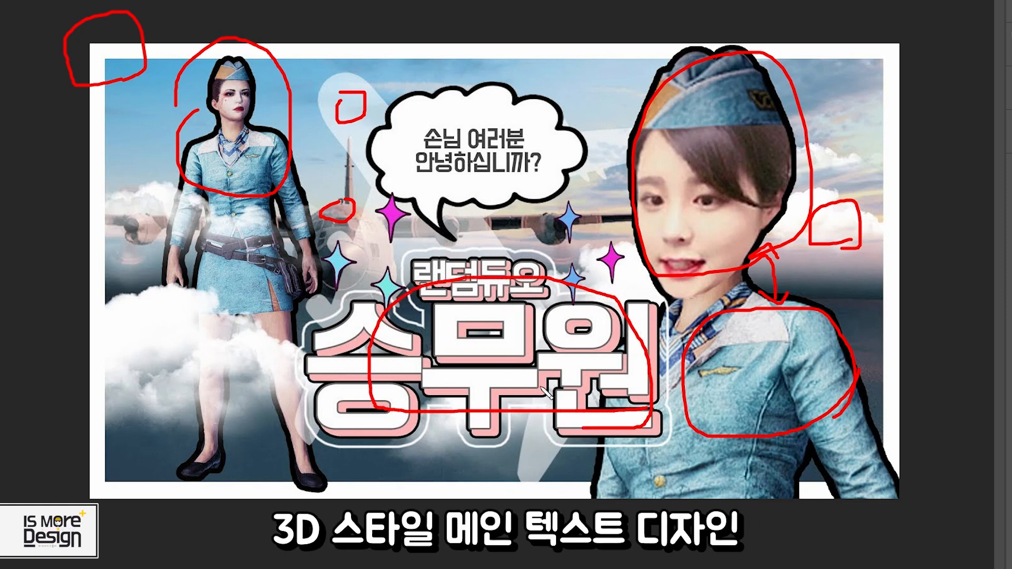
mouse_move(553, 235)
mouse_down()
mouse_move(584, 193)
mouse_move(580, 244)
mouse_up()
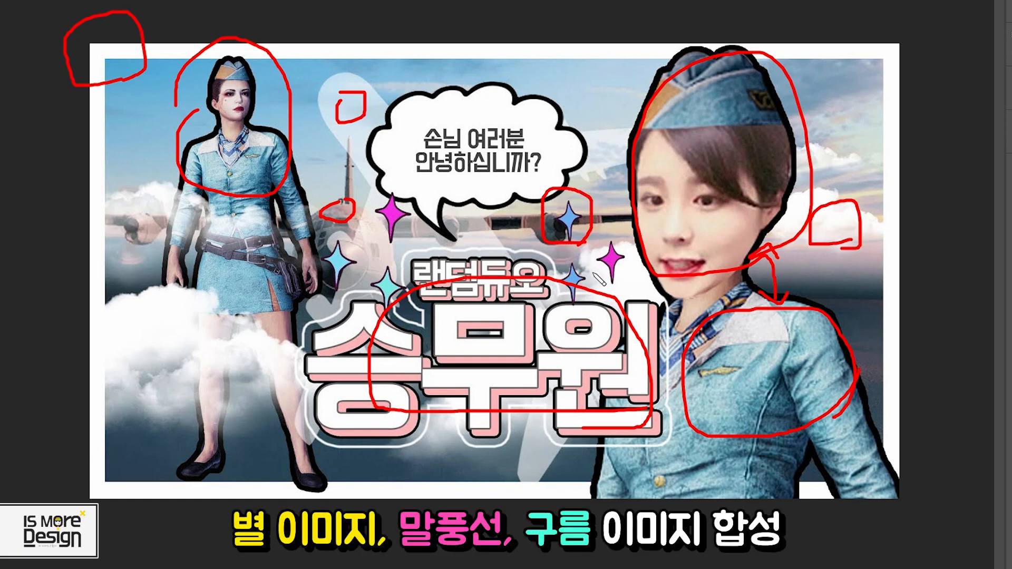
mouse_move(266, 309)
mouse_down()
mouse_move(92, 332)
mouse_move(250, 298)
mouse_move(200, 292)
mouse_up()
key(Escape)
click(928, 201)
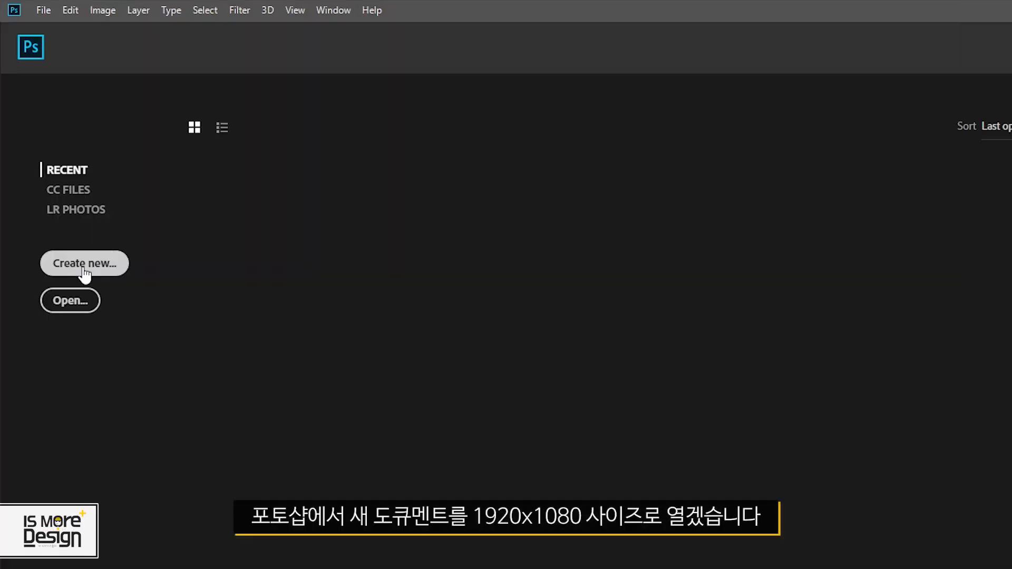
Switch to Photoshop and create a new 1920 x 1080 pixel RGB document at 72 pixels/inch with a white background
click(80, 269)
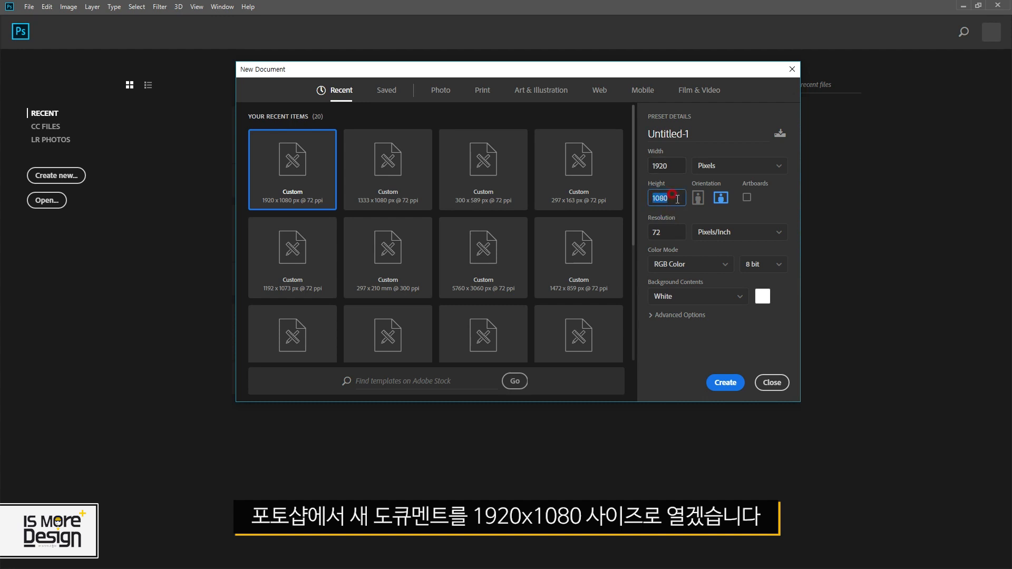
click(738, 383)
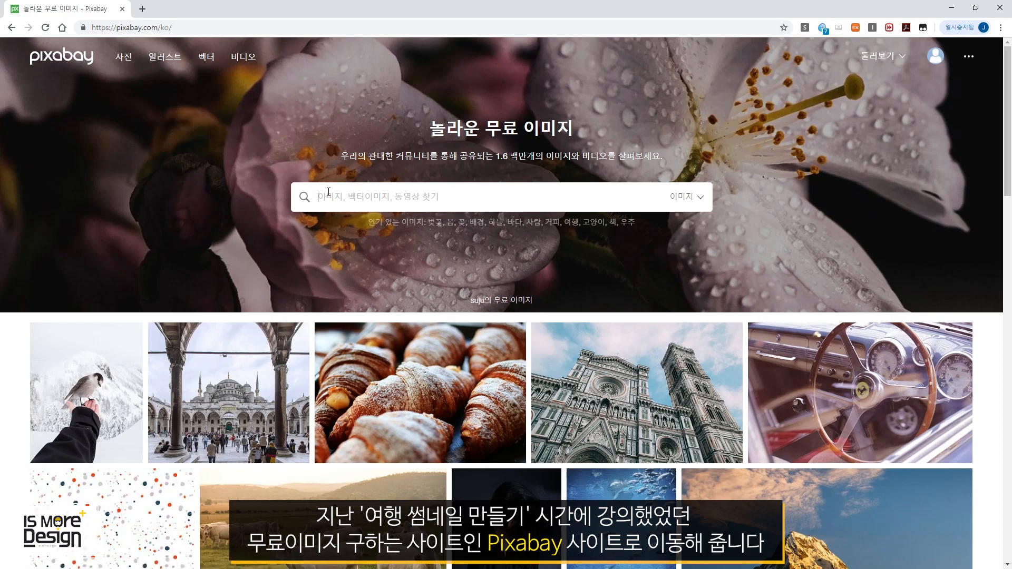
Switch to Pixabay in the browser, search for "구름" and download the first free image as a 1920×1080 JPG
click(337, 195)
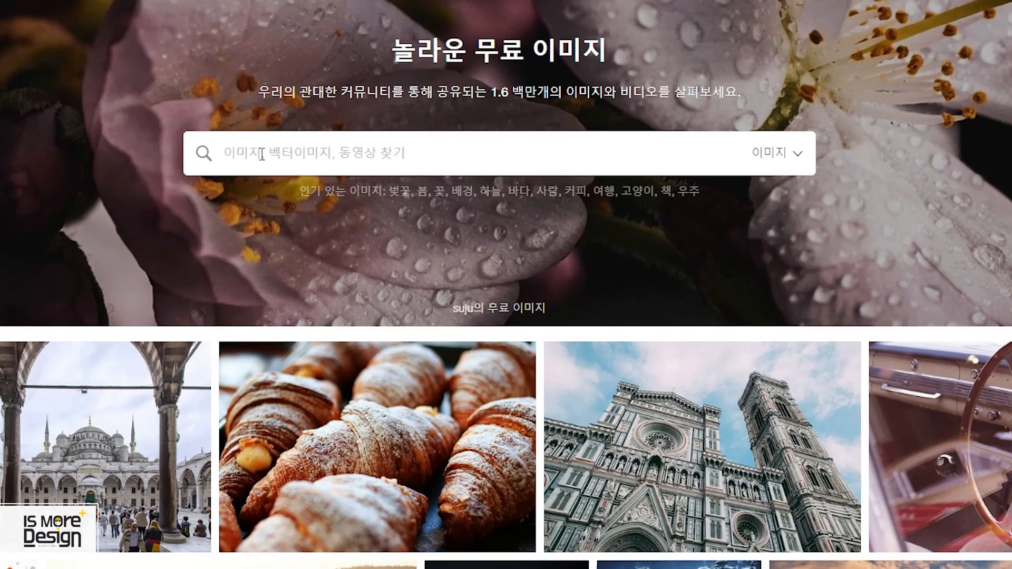
text(구름)
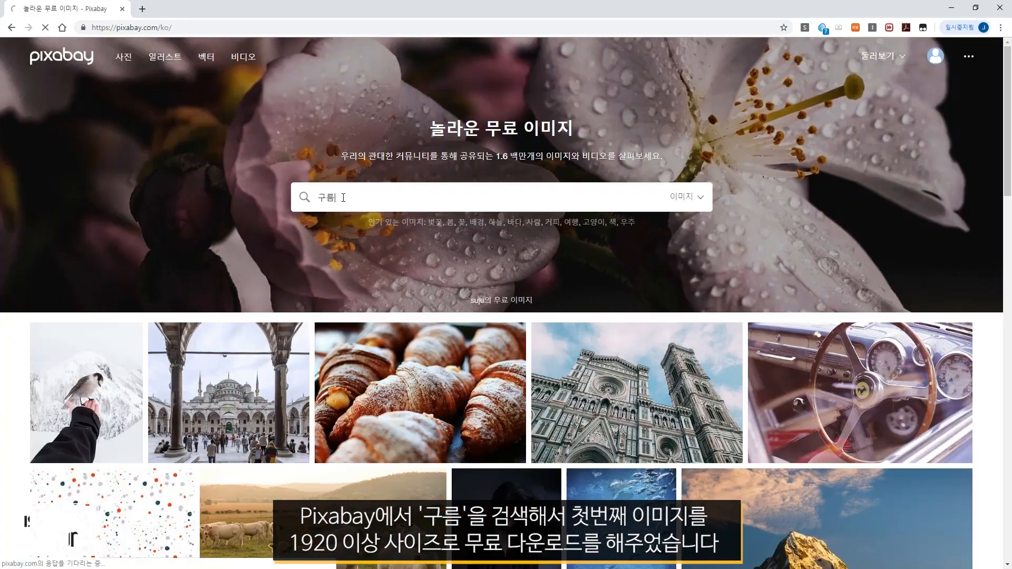
key(Return)
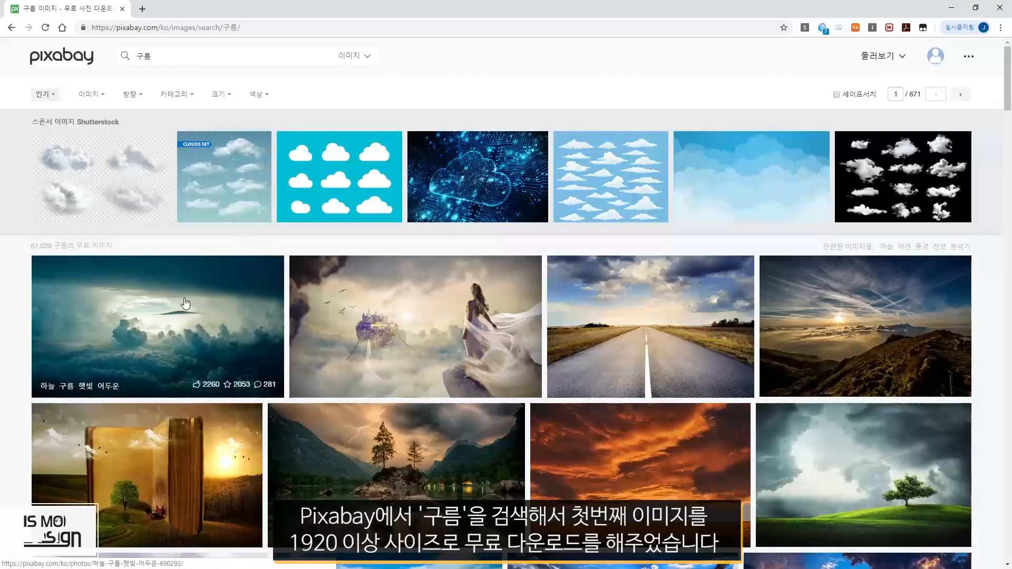
click(117, 317)
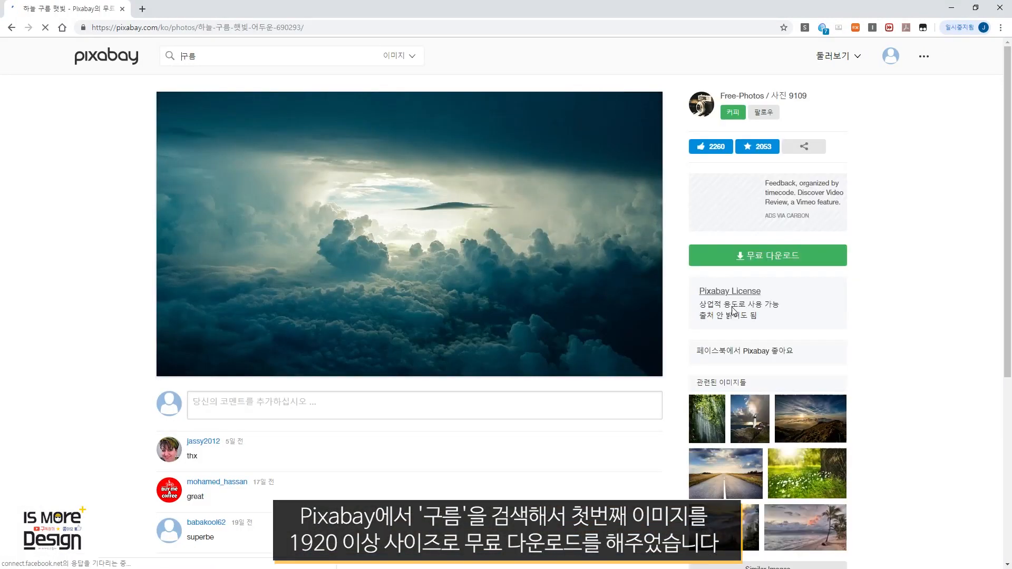
click(759, 258)
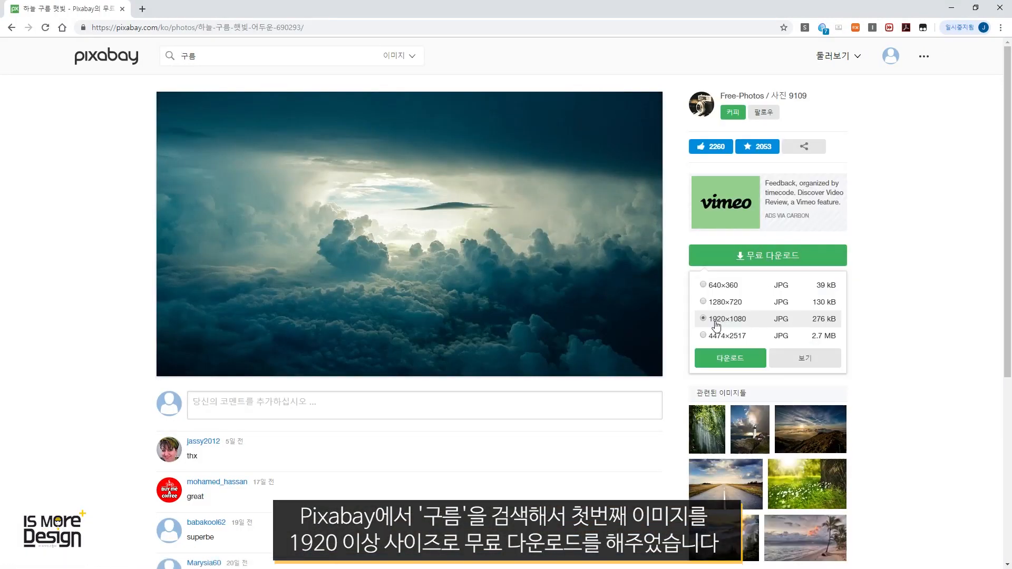
click(729, 357)
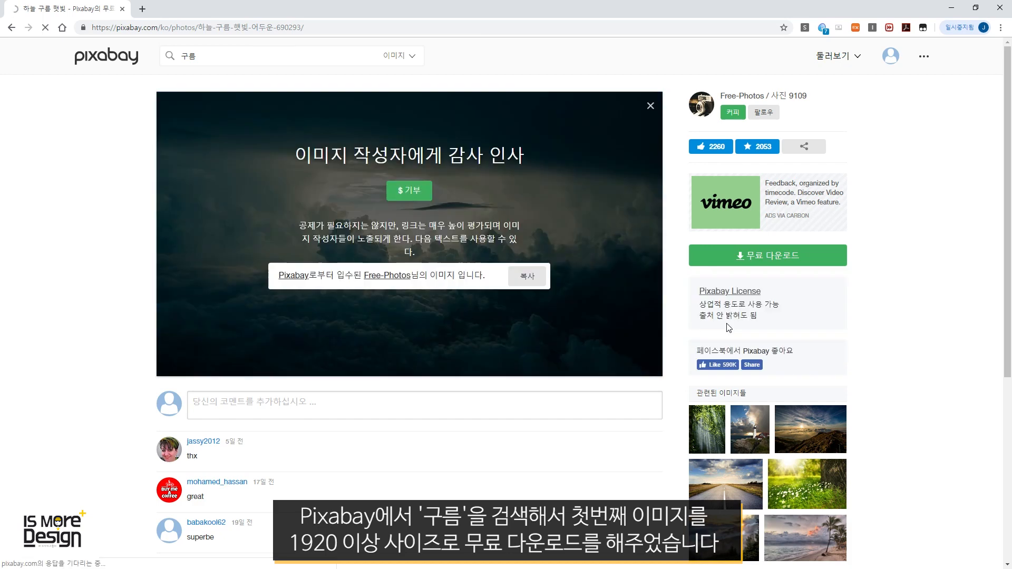
Check the Pixabay License lines about commercial use and attribution by highlighting them
drag(706, 305, 771, 306)
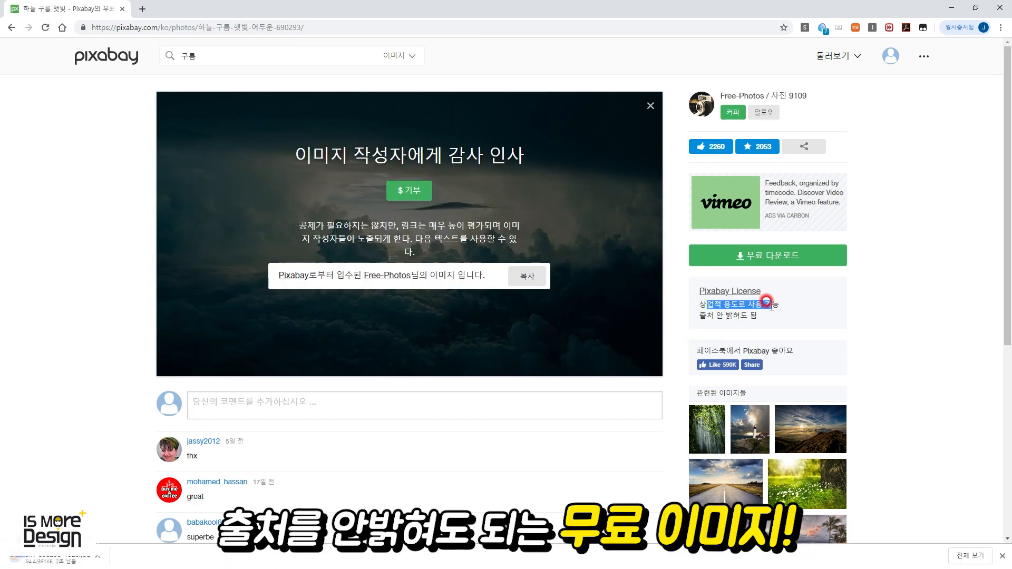
drag(709, 317, 775, 316)
click(743, 318)
click(776, 316)
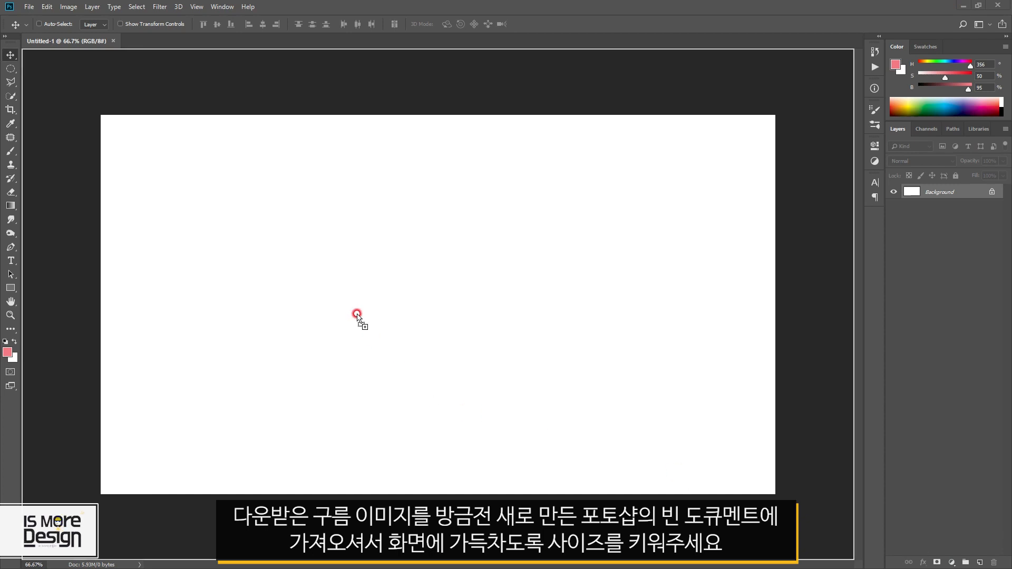
Place the downloaded cloud image into the blank Photoshop document and scale it to fill the whole canvas
drag(357, 316, 402, 244)
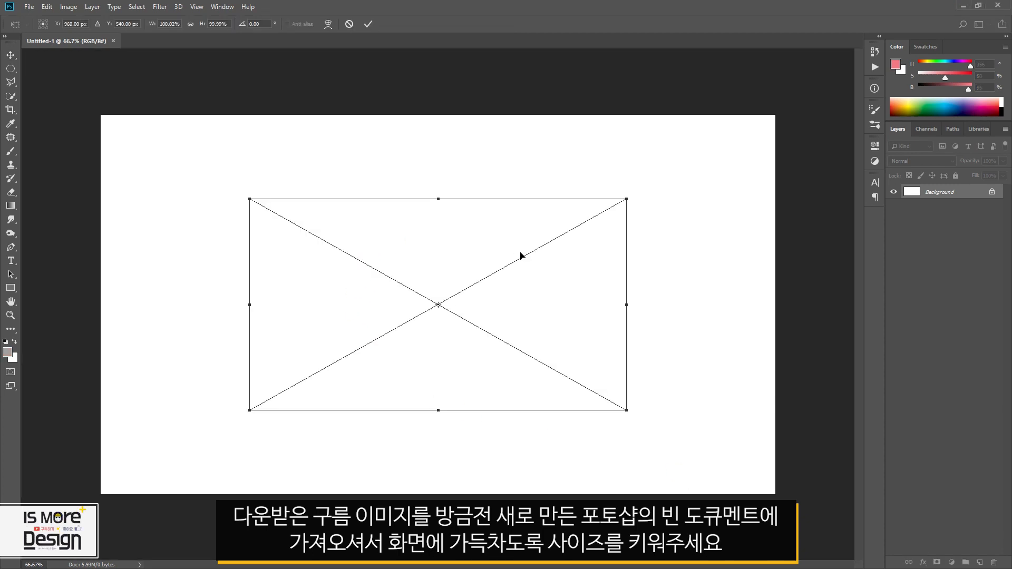
drag(625, 202, 781, 125)
key(Return)
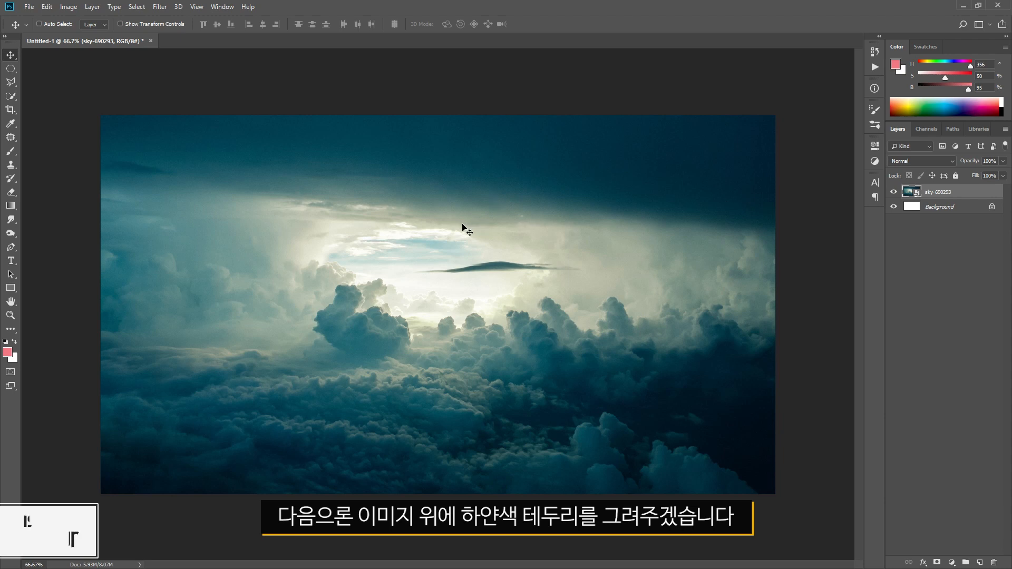
Draw a rectangle shape over the cloud image and set its size to 1920 x 1080 px
click(11, 288)
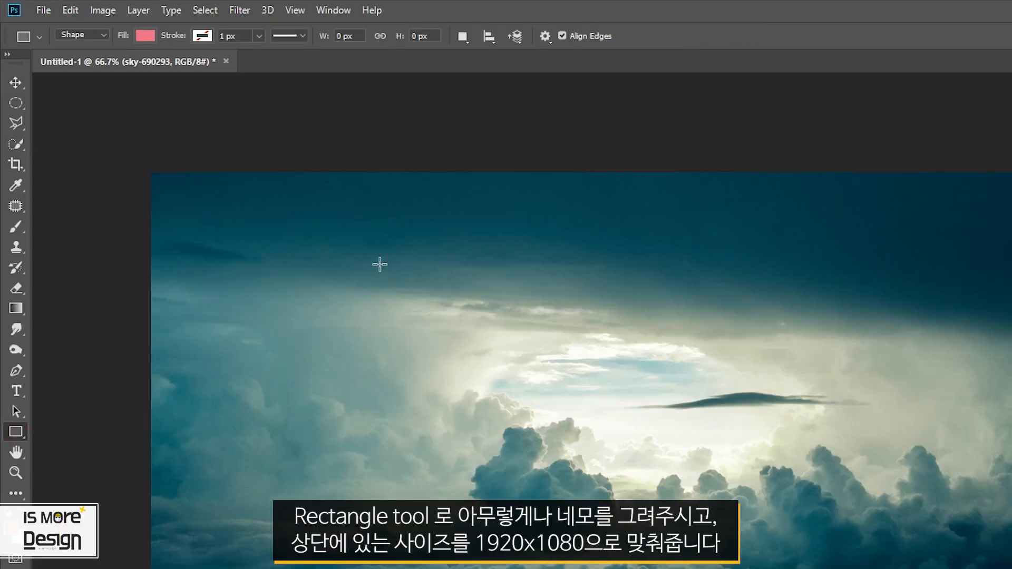
drag(408, 254, 687, 473)
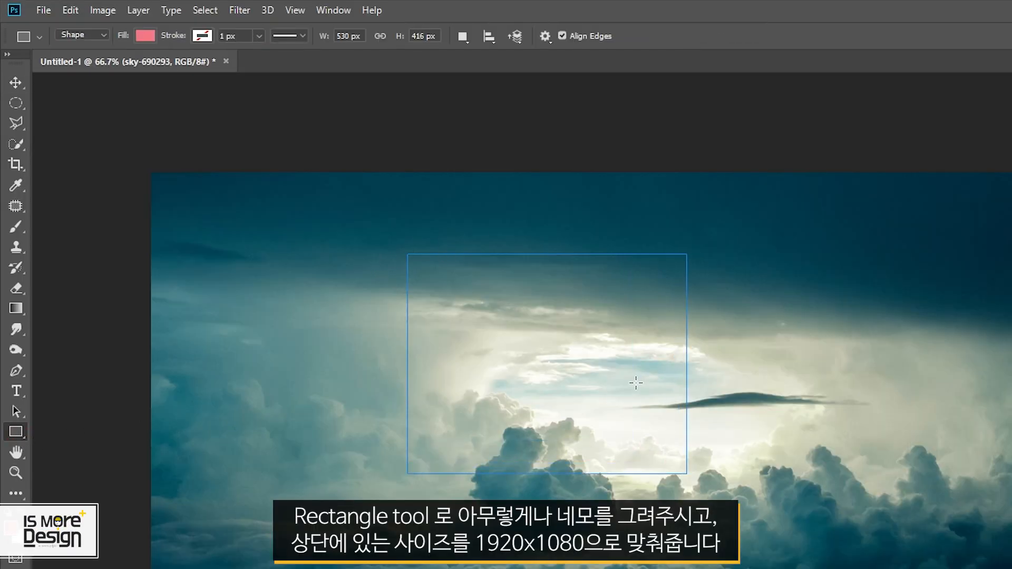
click(342, 36)
text(1920)
key(Tab)
text(108)
key(Return)
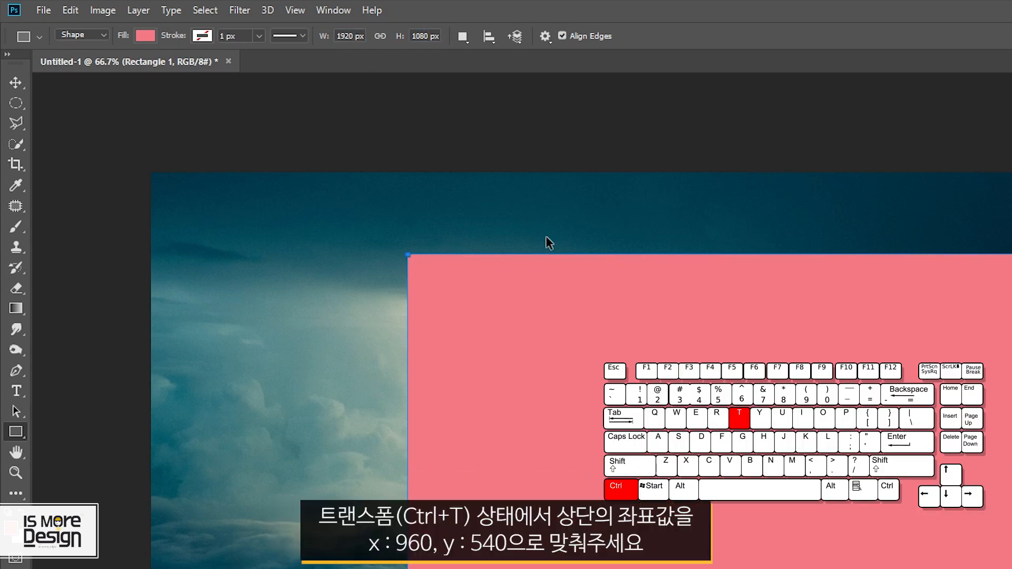
Free-transform the rectangle to X 960 px and Y 540 px so that it covers the canvas
key(ctrl+t)
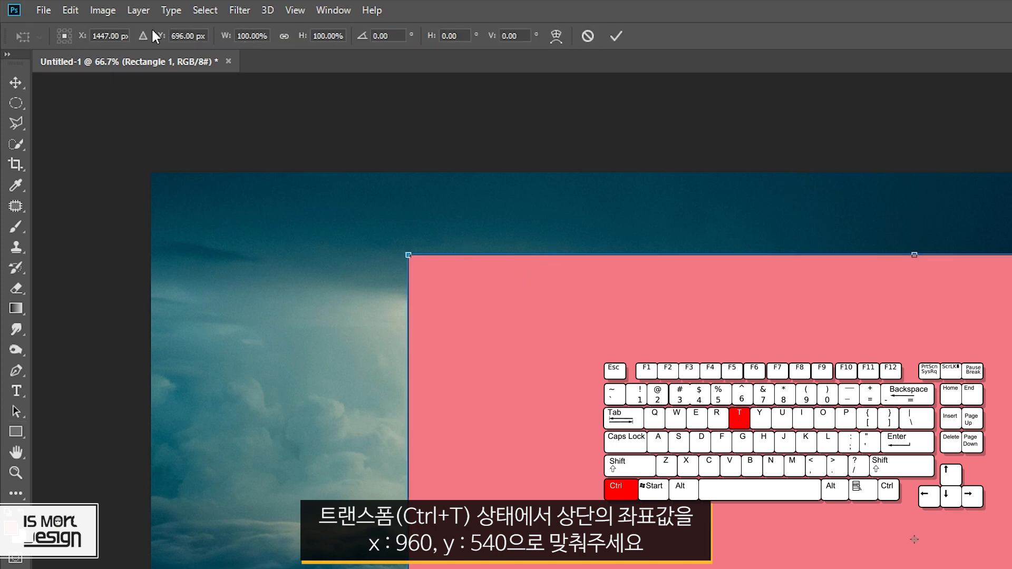
click(101, 35)
text(960)
key(Tab)
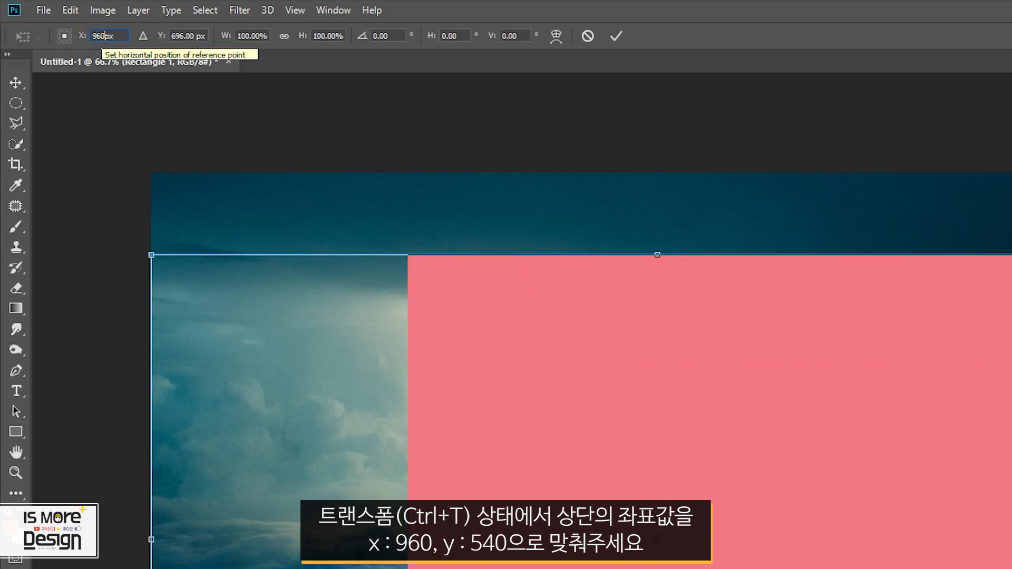
text(540)
key(Return)
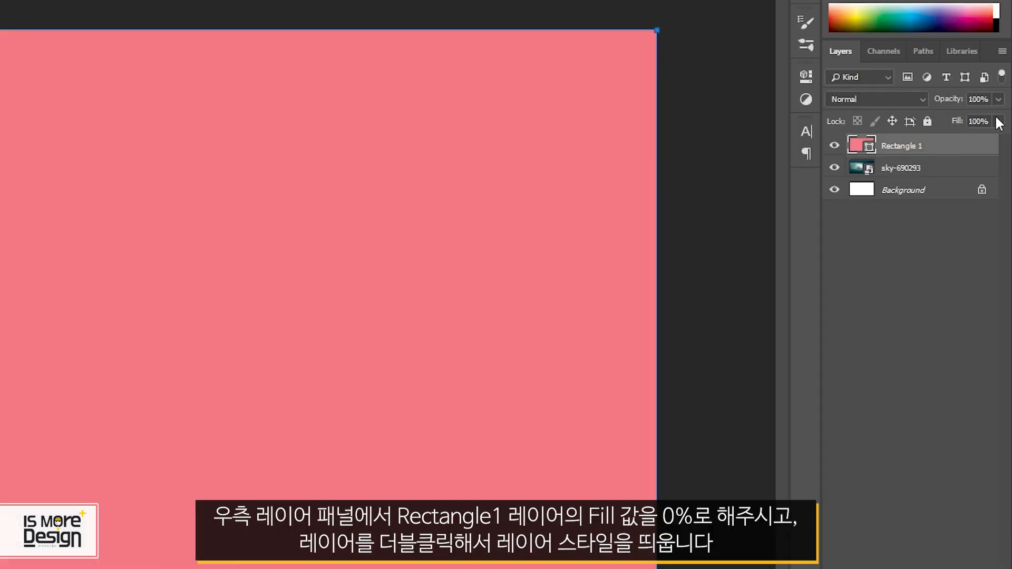
Lower the Rectangle 1 layer's Fill to 0%
click(1000, 122)
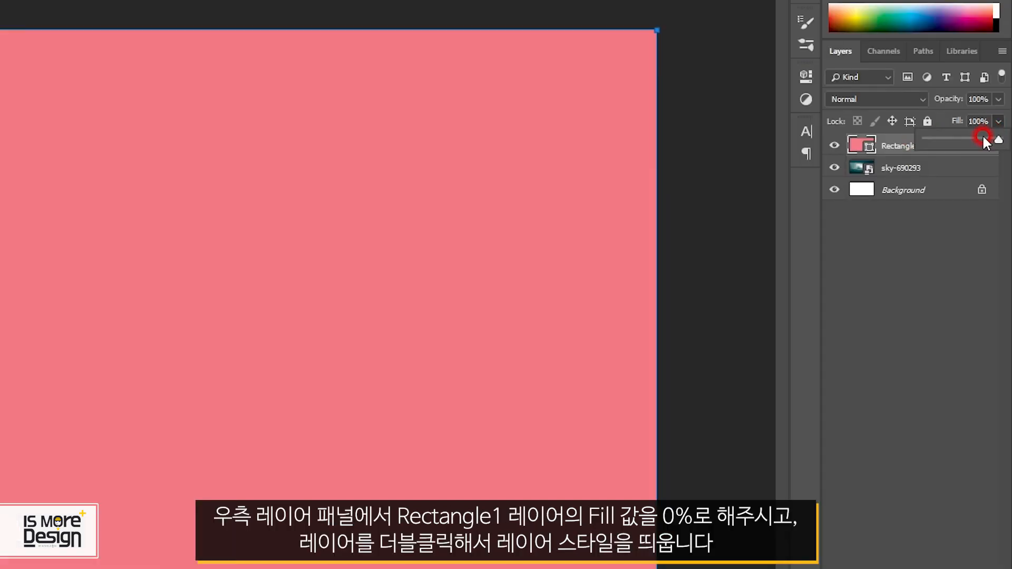
drag(1001, 139, 833, 152)
click(894, 148)
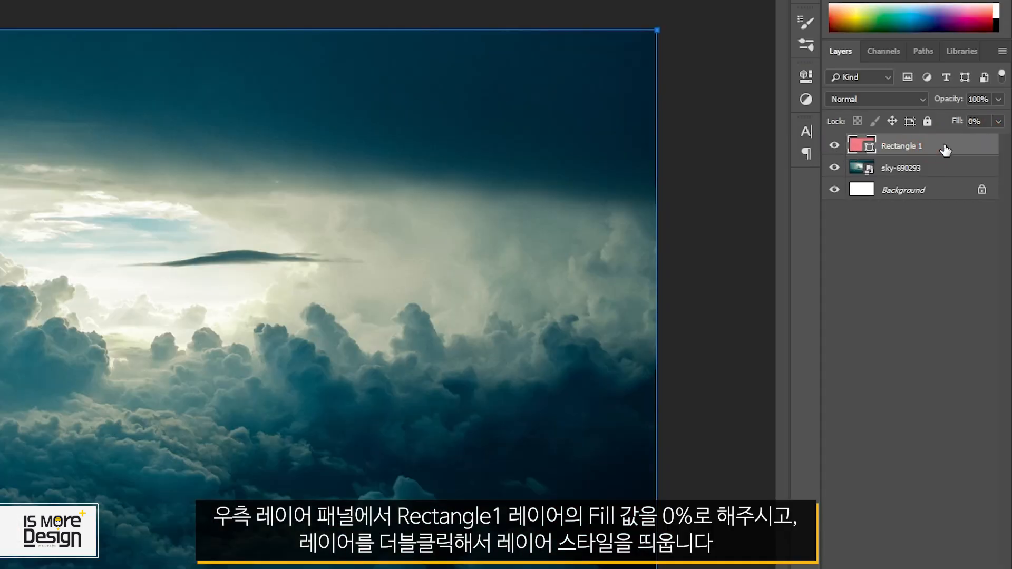
Add a Stroke layer style to Rectangle 1 with size 40 px, position Inside and color ffffff
double_click(939, 144)
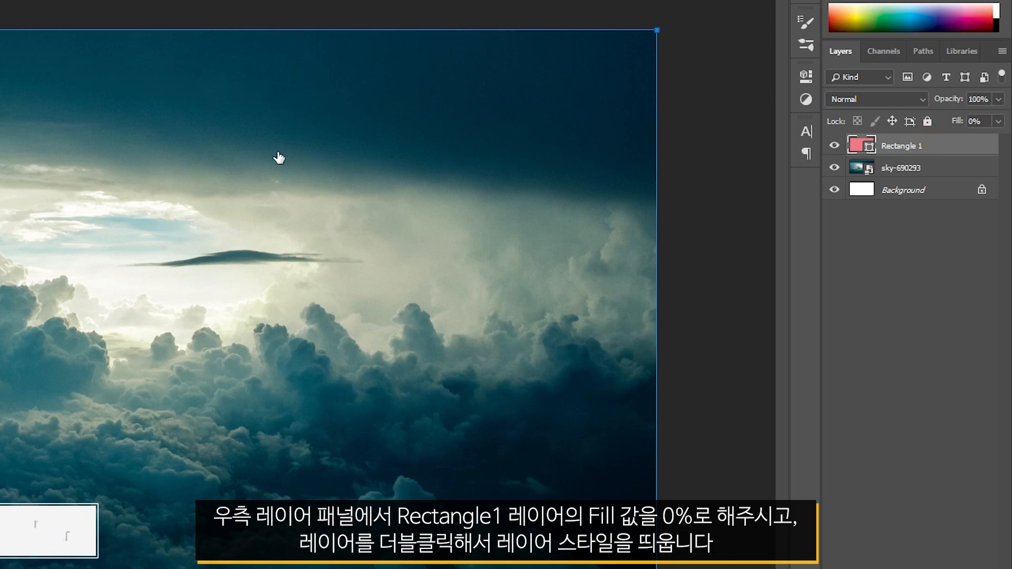
drag(372, 252, 184, 53)
click(139, 187)
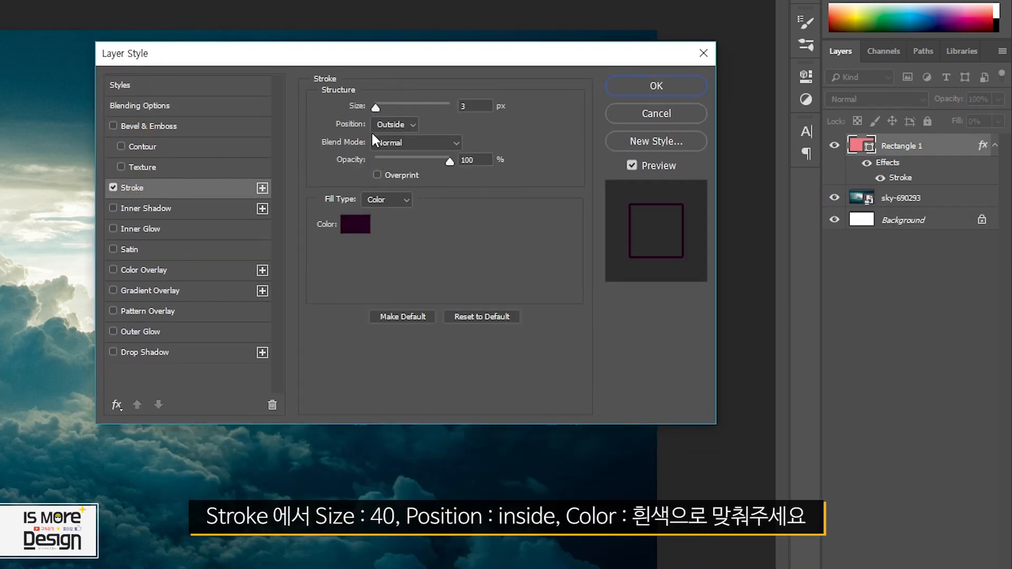
click(393, 125)
click(388, 149)
click(473, 105)
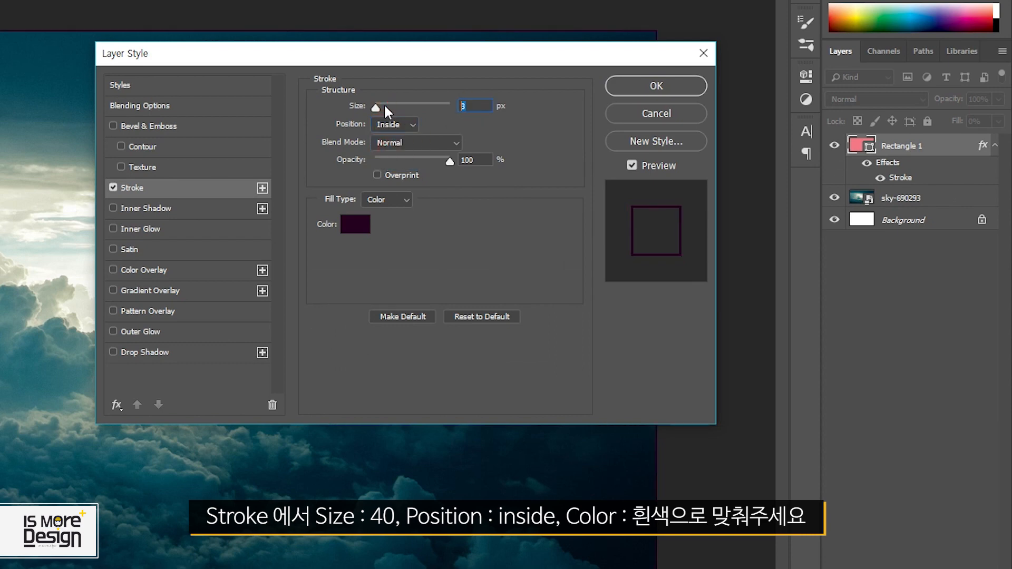
text(40)
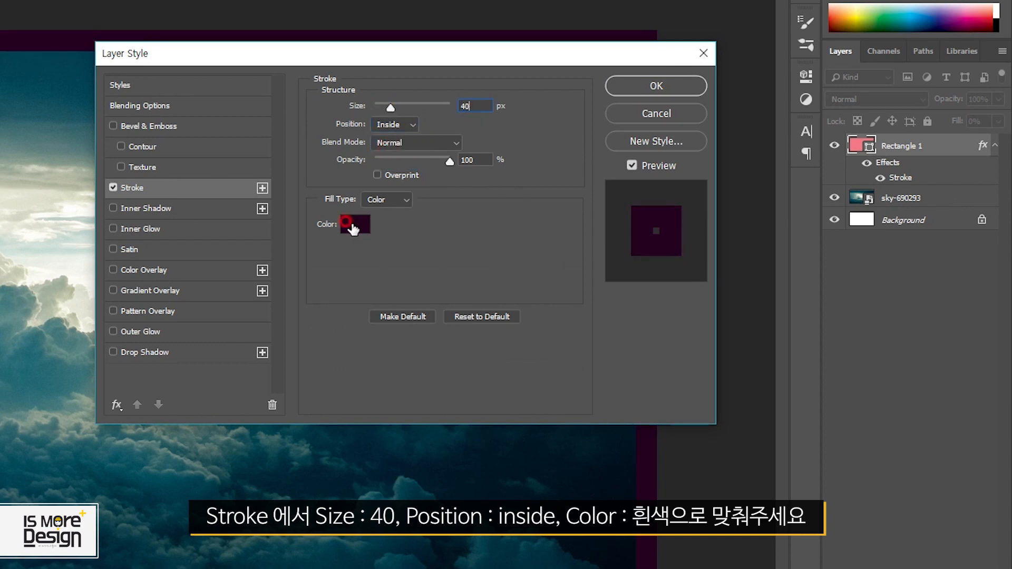
click(352, 227)
text(ffffff)
click(899, 63)
click(656, 86)
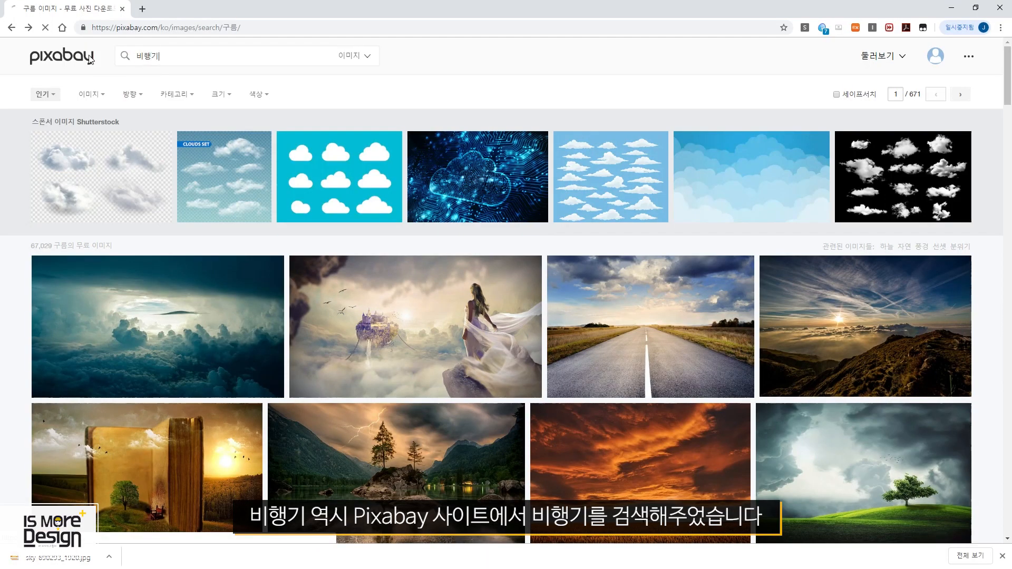
Switch to Pixabay, find the cut-out B-747 airliner among the "비행기" results, download its 1920 px PNG and check the license lines
scroll(622, 349, down, 10)
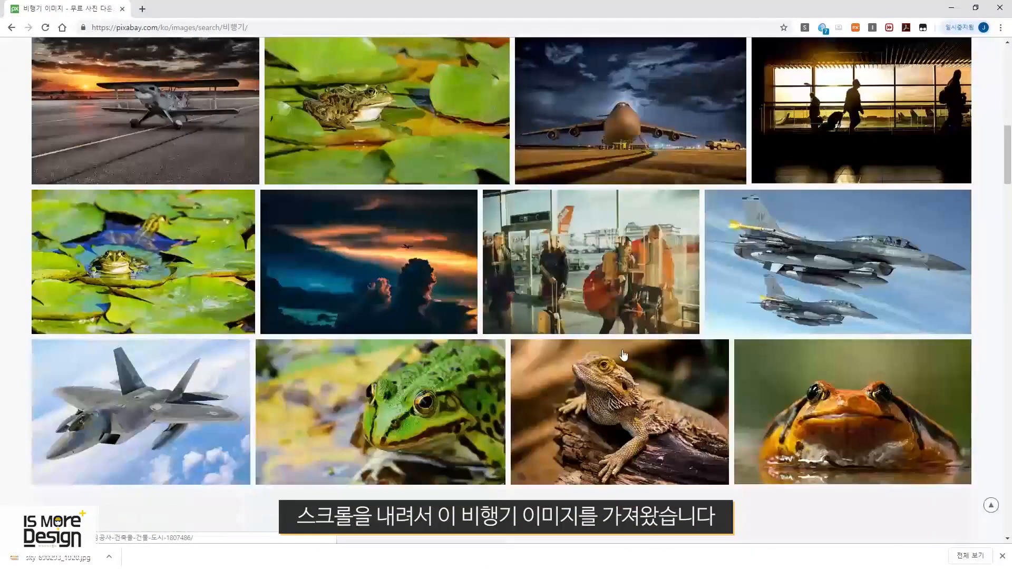
scroll(623, 350, down, 20)
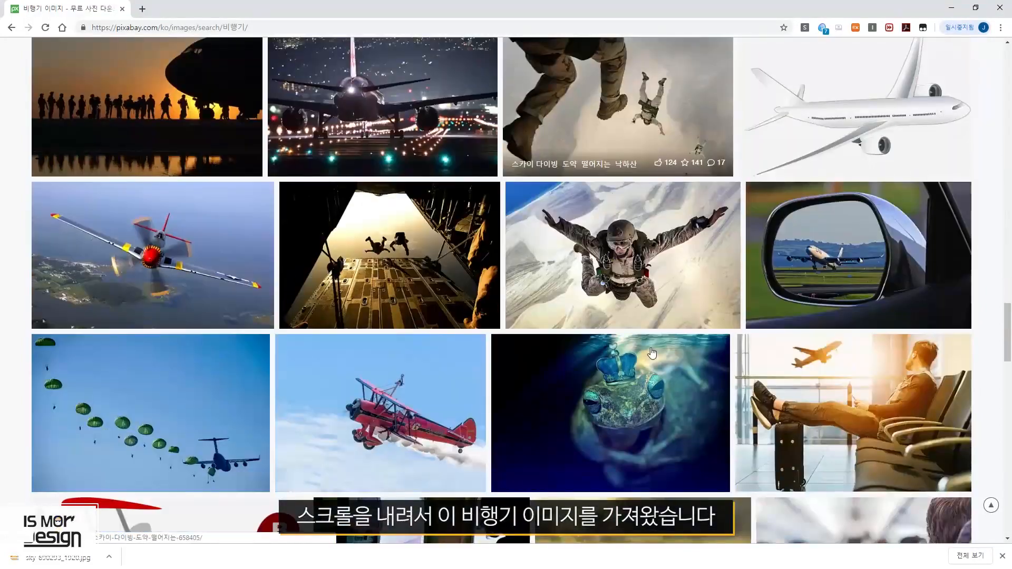
scroll(652, 353, down, 8)
click(590, 281)
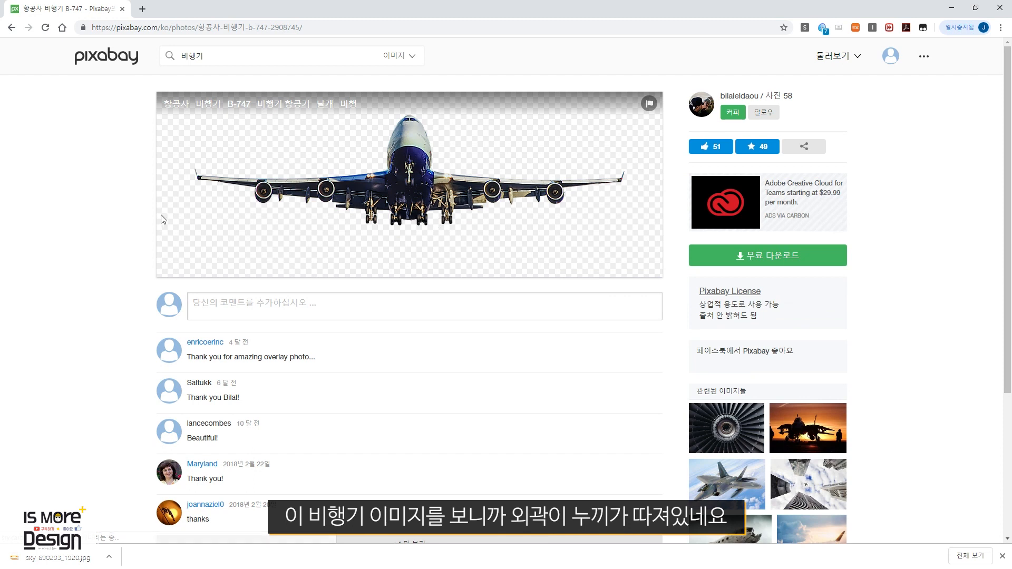
click(766, 259)
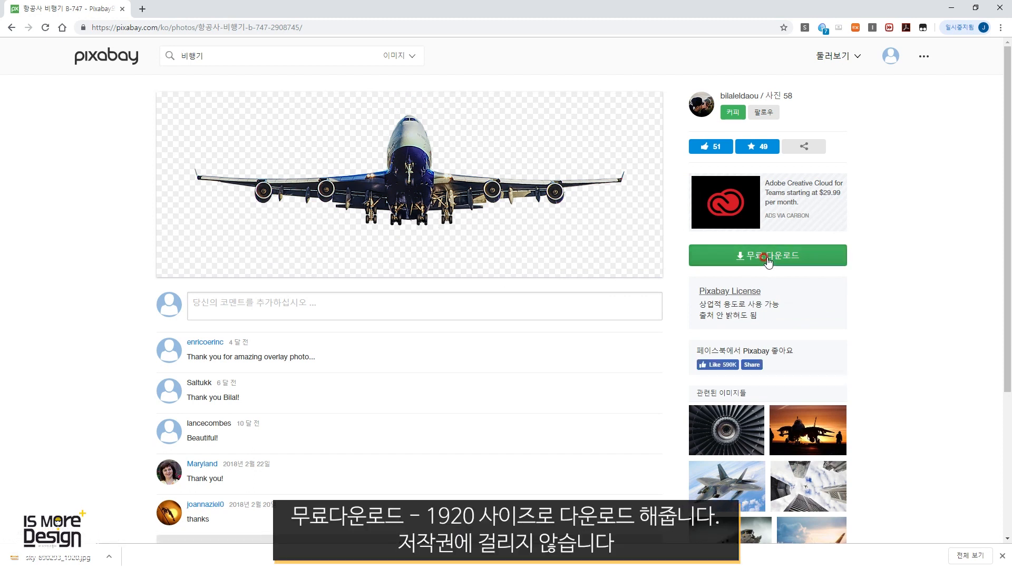
click(713, 318)
click(729, 354)
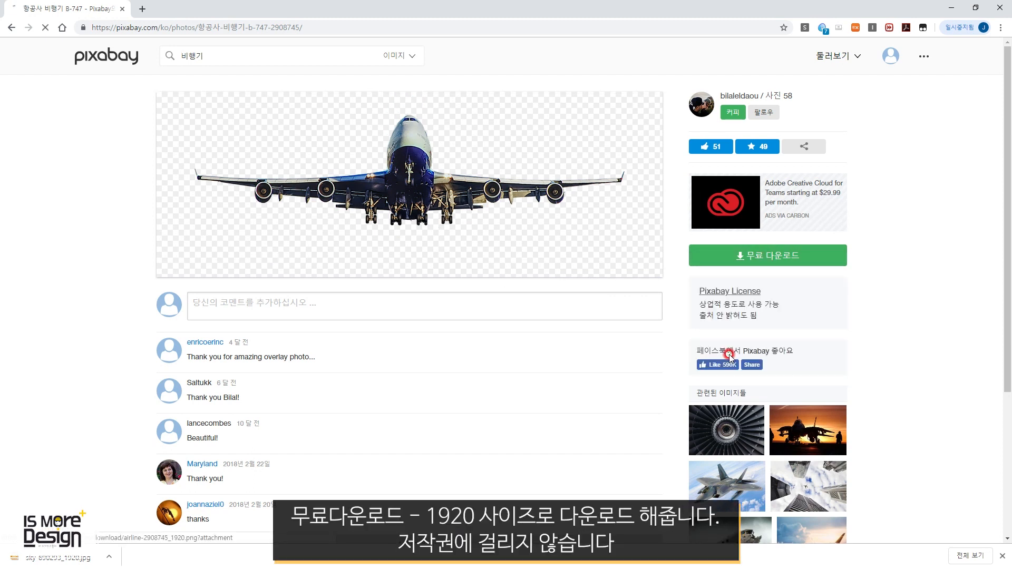
click(772, 316)
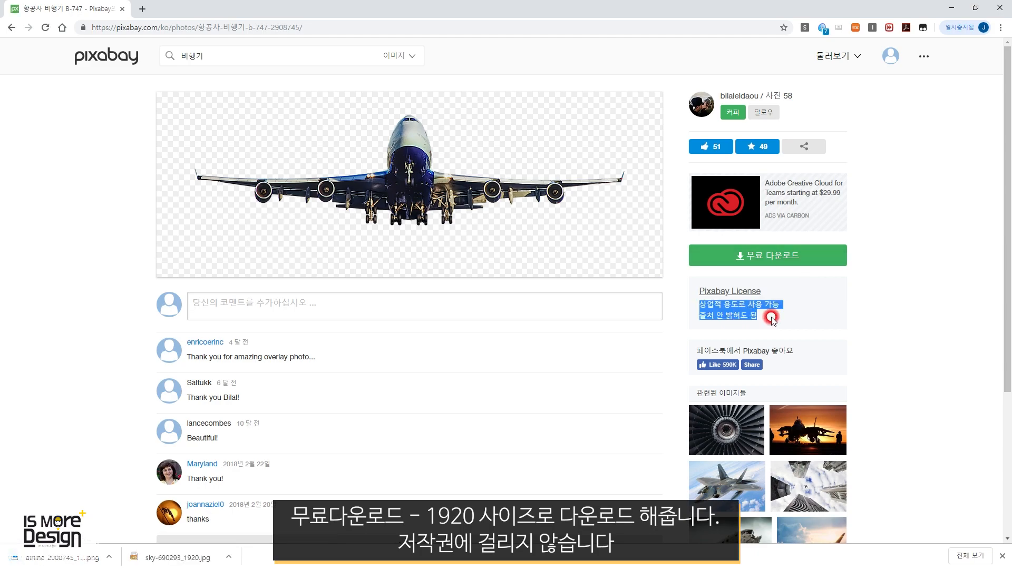
click(927, 90)
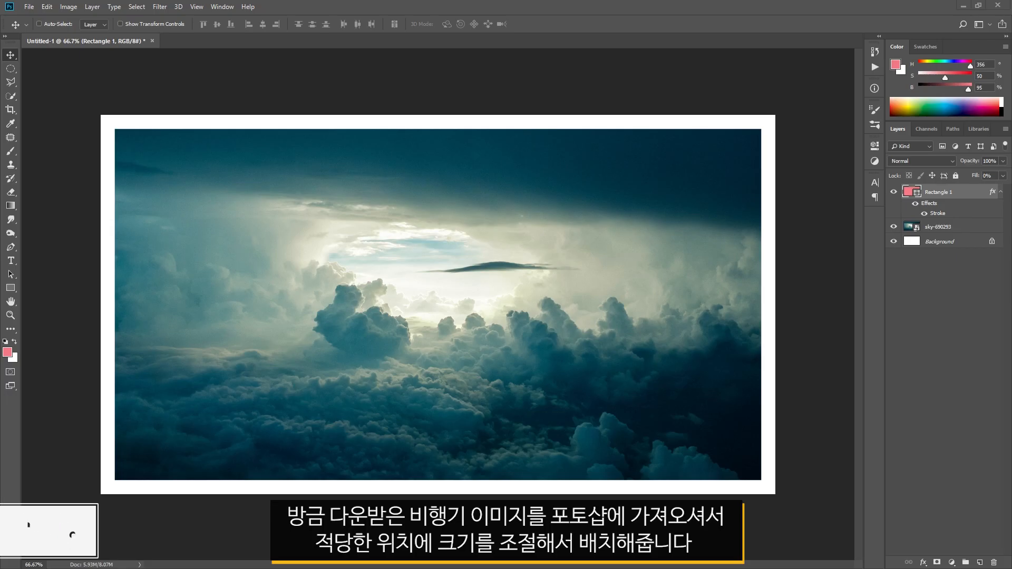
Place the airliner PNG in the Photoshop document, enlarge it to about 134%, shift it toward the right edge and move its layer below Rectangle 1
drag(606, 355, 611, 284)
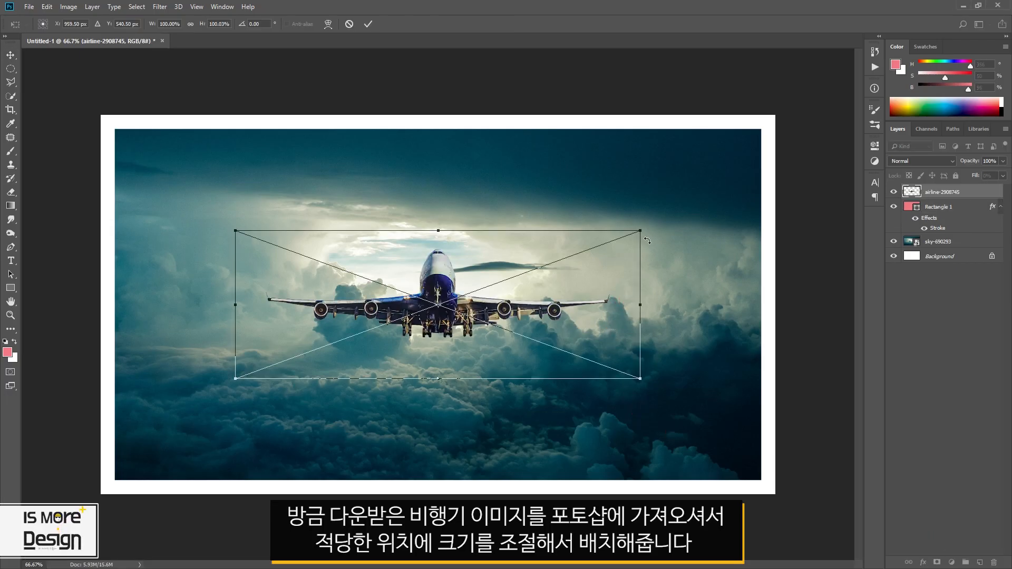
drag(639, 228, 708, 207)
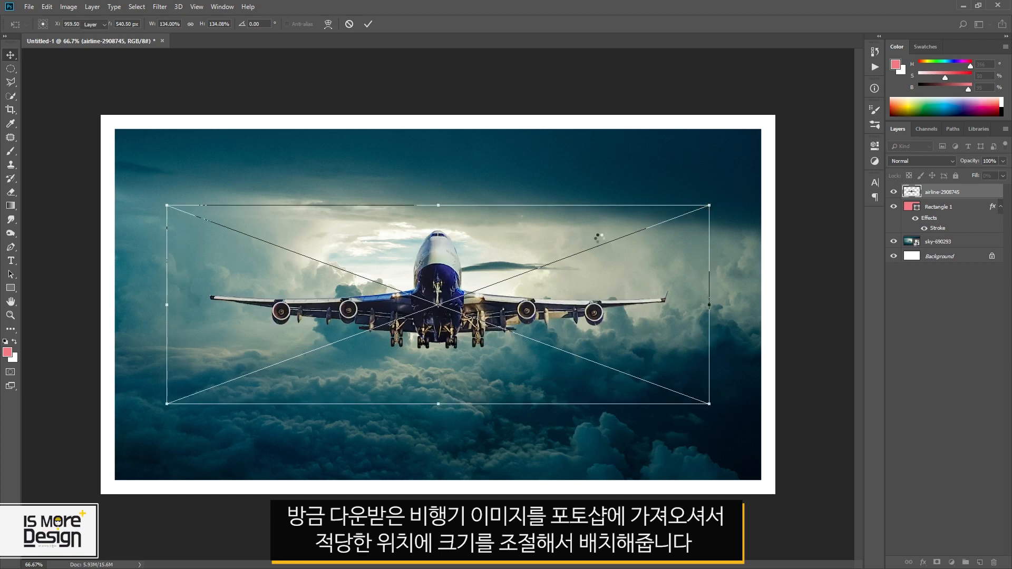
mouse_move(567, 312)
mouse_down()
mouse_move(521, 319)
mouse_move(584, 320)
mouse_move(544, 320)
mouse_move(572, 320)
mouse_up()
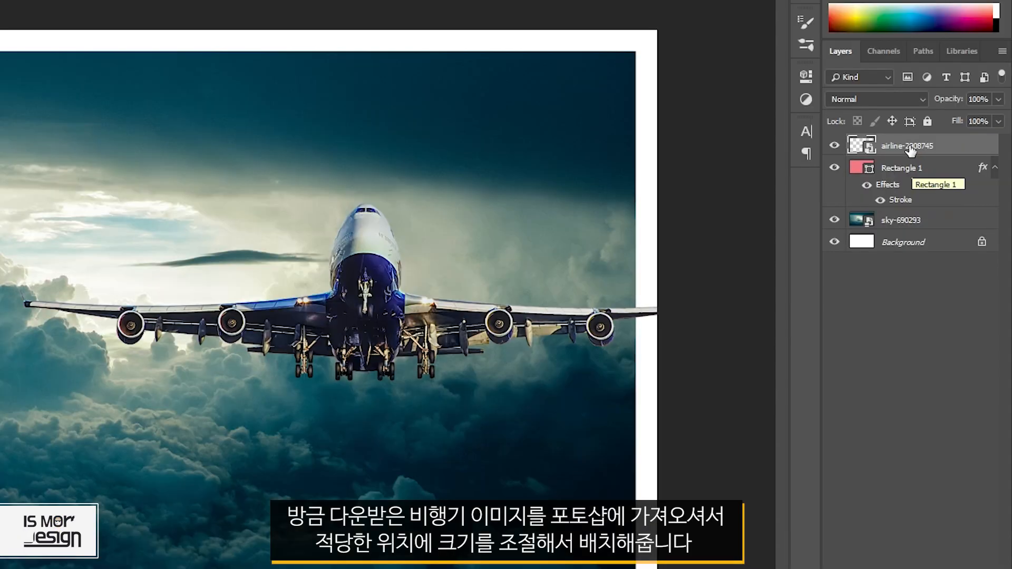
drag(946, 191, 897, 217)
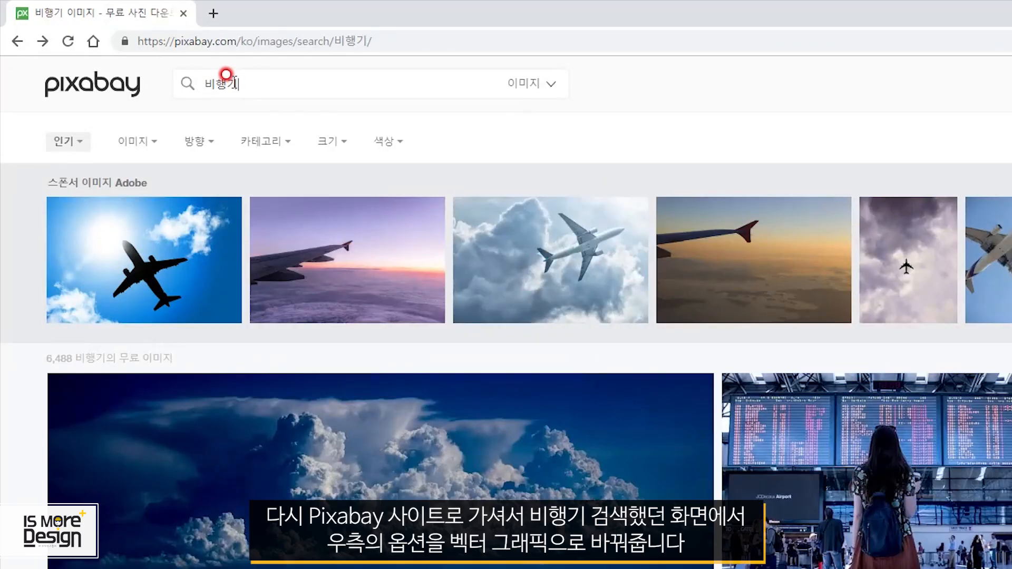
On Pixabay, filter the "비행기" search to 벡터 그래픽 and download the black diagonal airplane silhouette as a 1920×1265 PNG
click(551, 95)
click(515, 157)
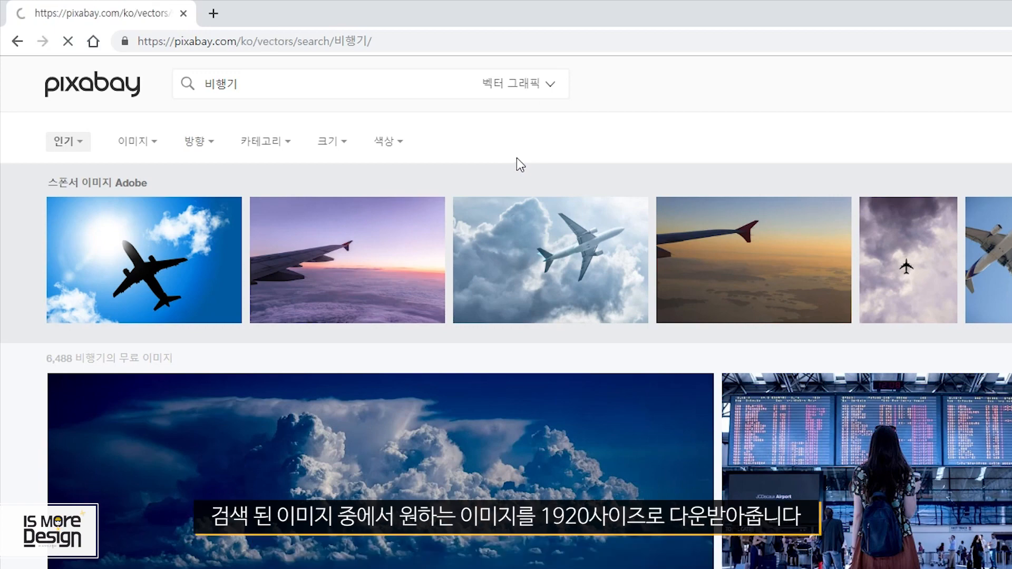
scroll(543, 271, down, 10)
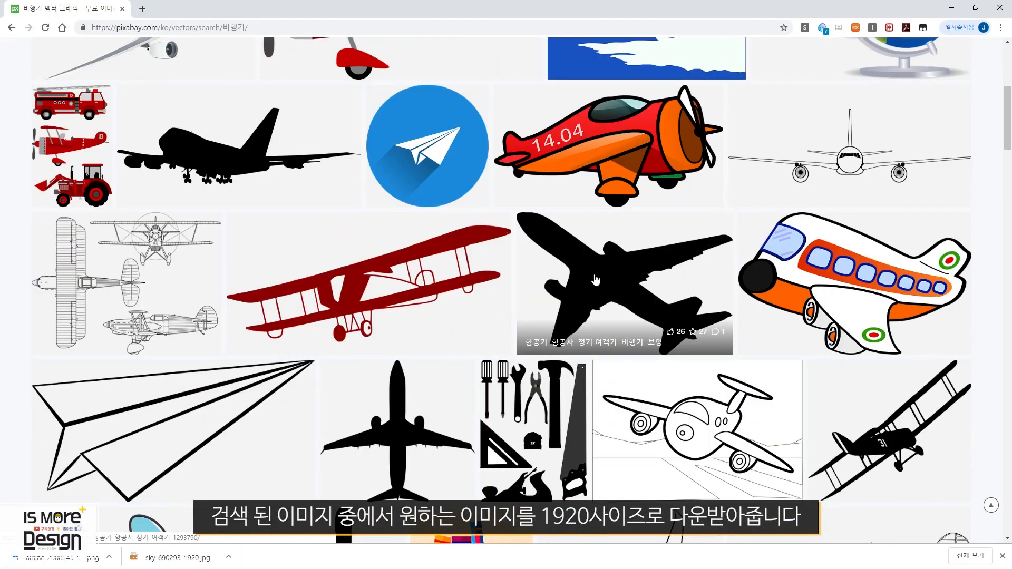
click(592, 275)
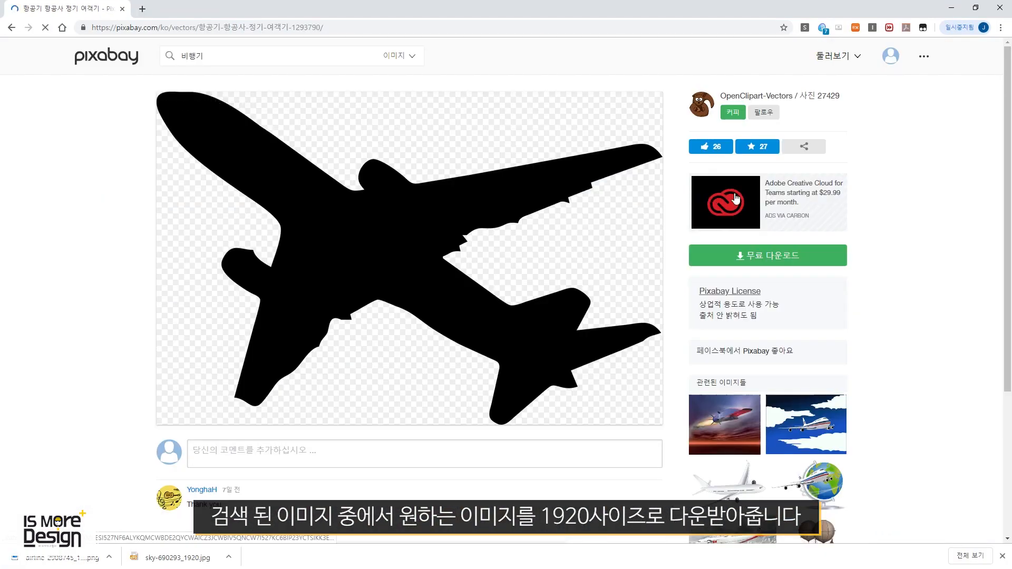
click(741, 255)
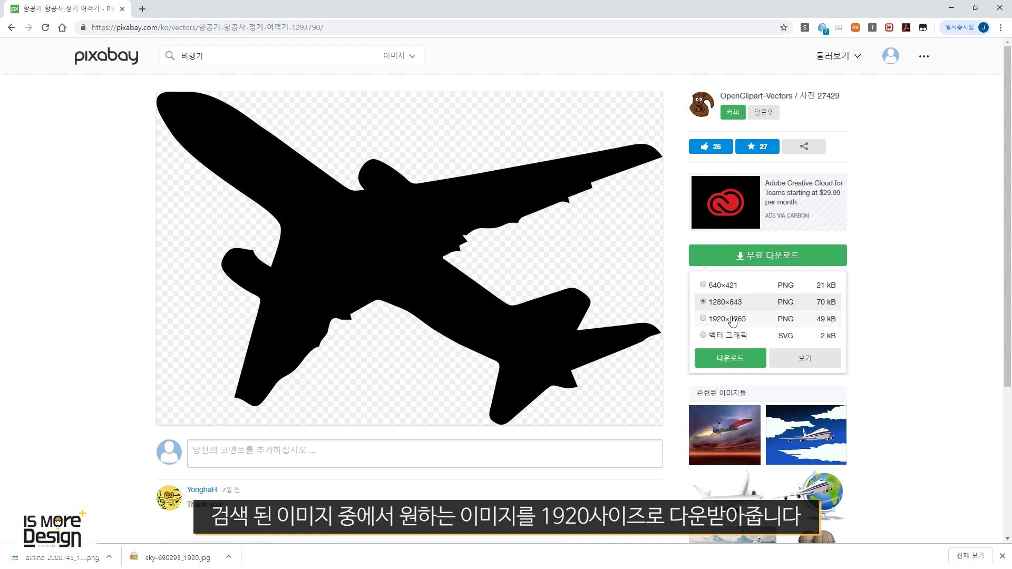
click(732, 321)
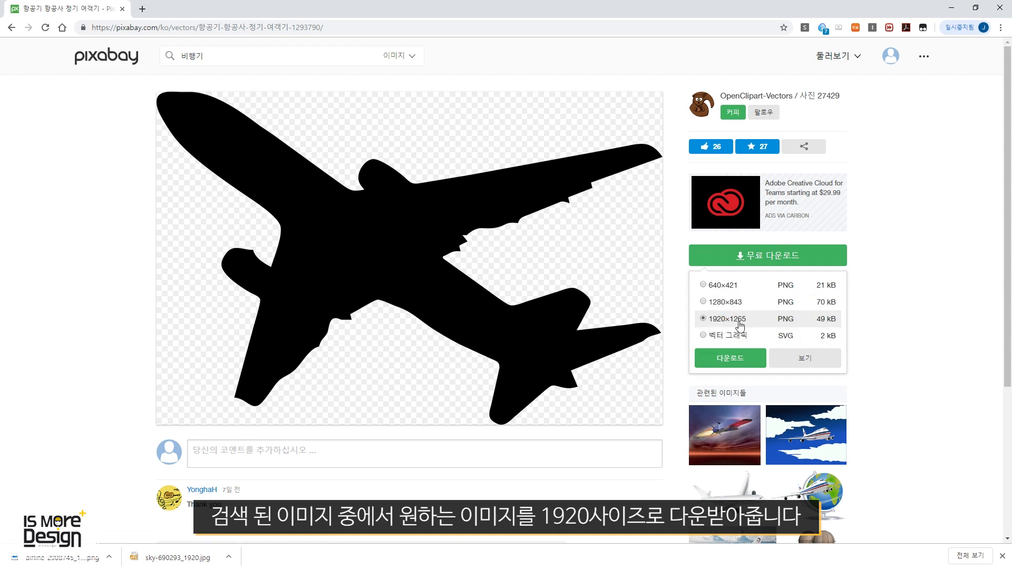
click(732, 358)
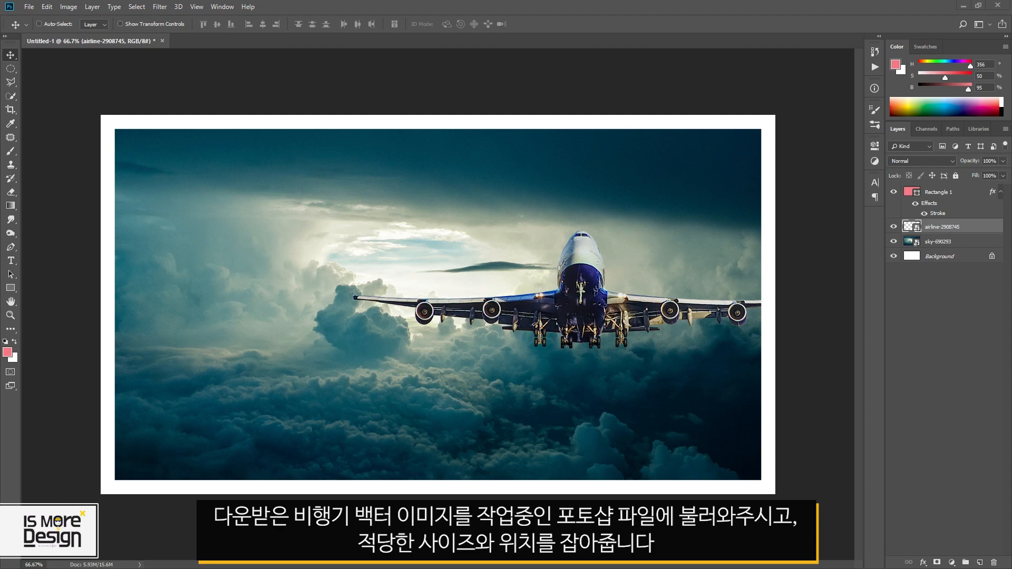
Place the airplane silhouette in the Photoshop document and enlarge it to about 183% around the canvas center
drag(964, 559, 410, 289)
drag(519, 252, 587, 216)
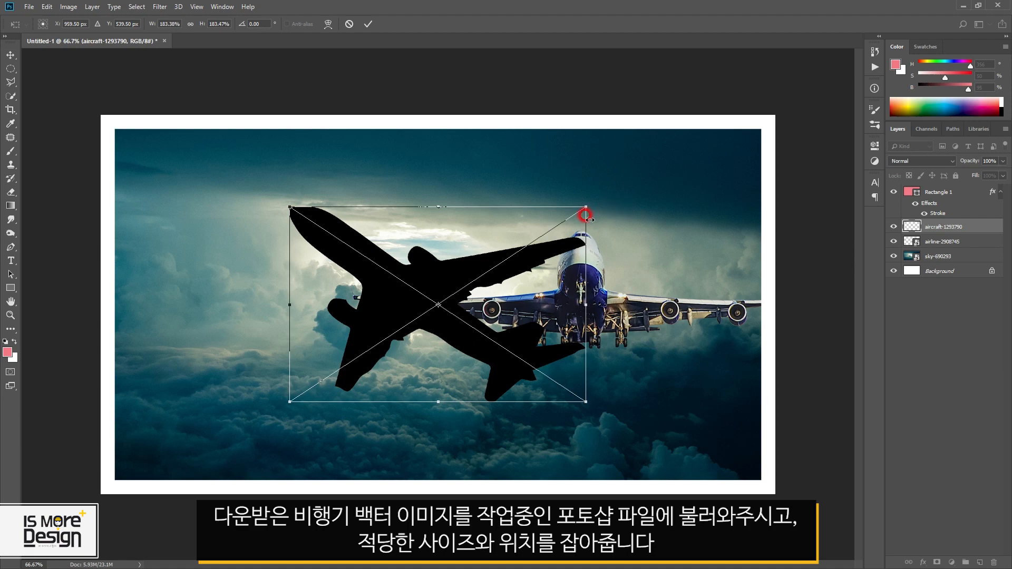
Open the airplane silhouette's smart object, lock its transparent pixels and fill the silhouette with white as the foreground color
click(914, 227)
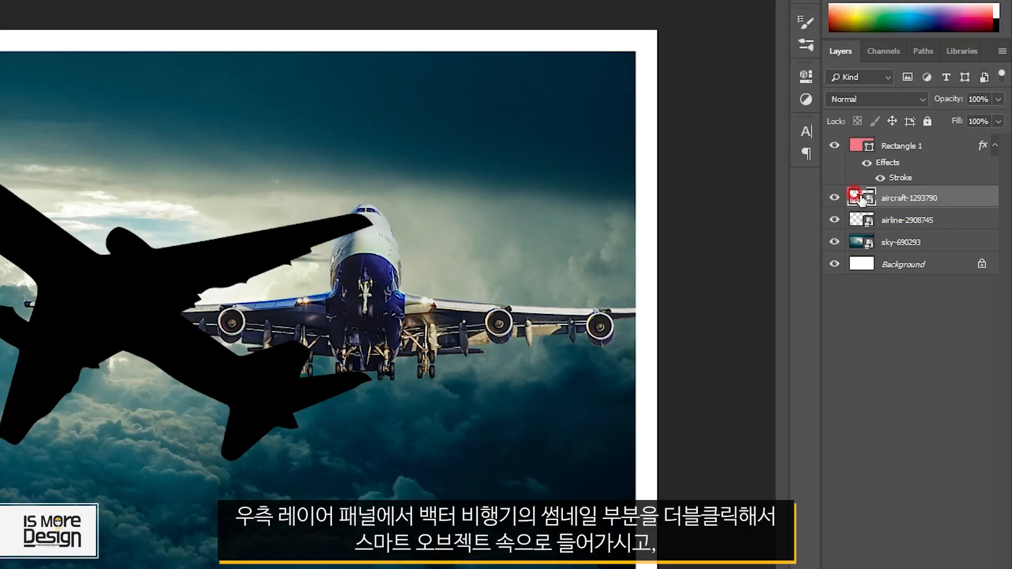
double_click(858, 198)
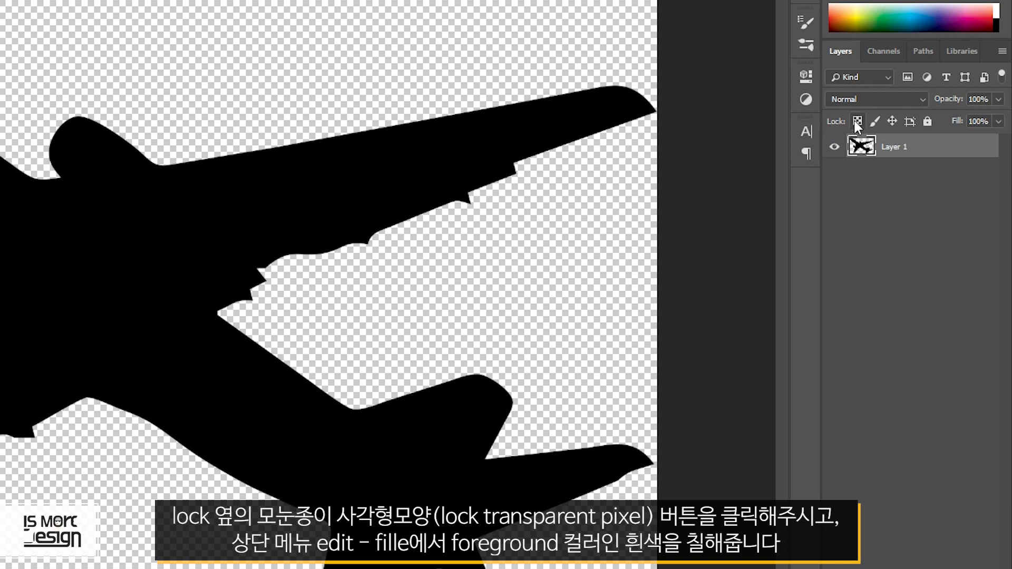
click(857, 120)
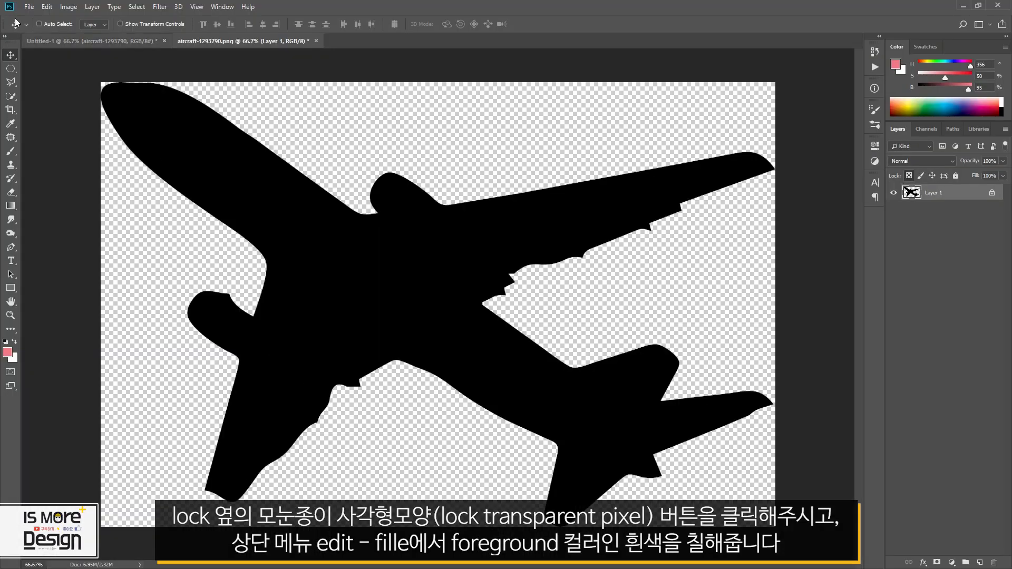
click(14, 342)
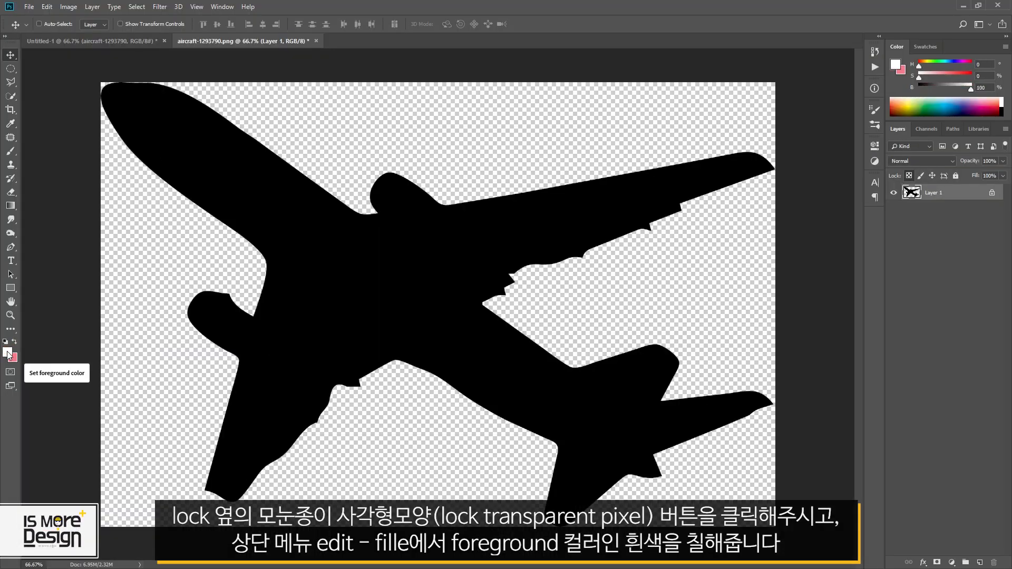
click(47, 7)
click(90, 172)
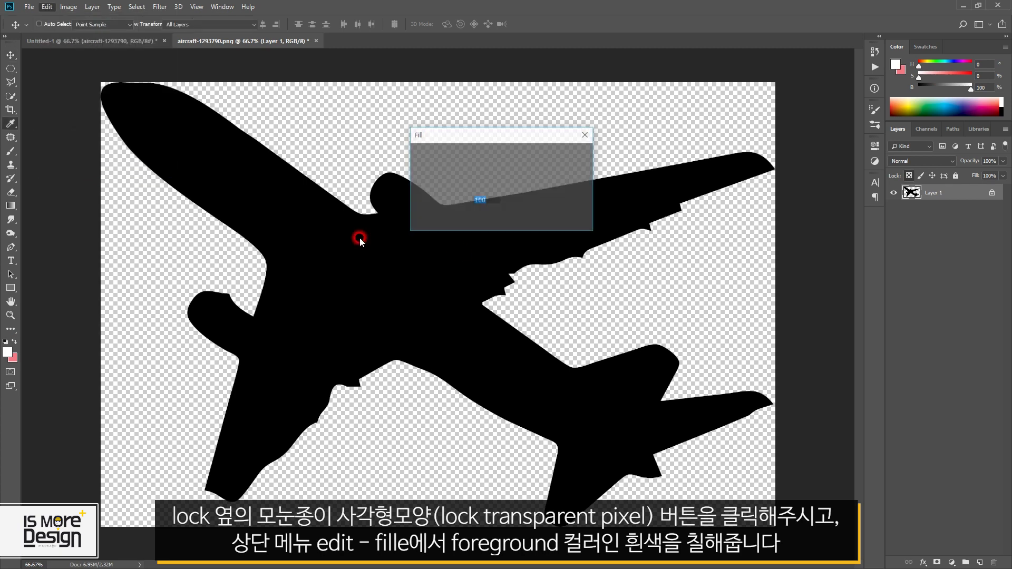
key(v)
click(572, 156)
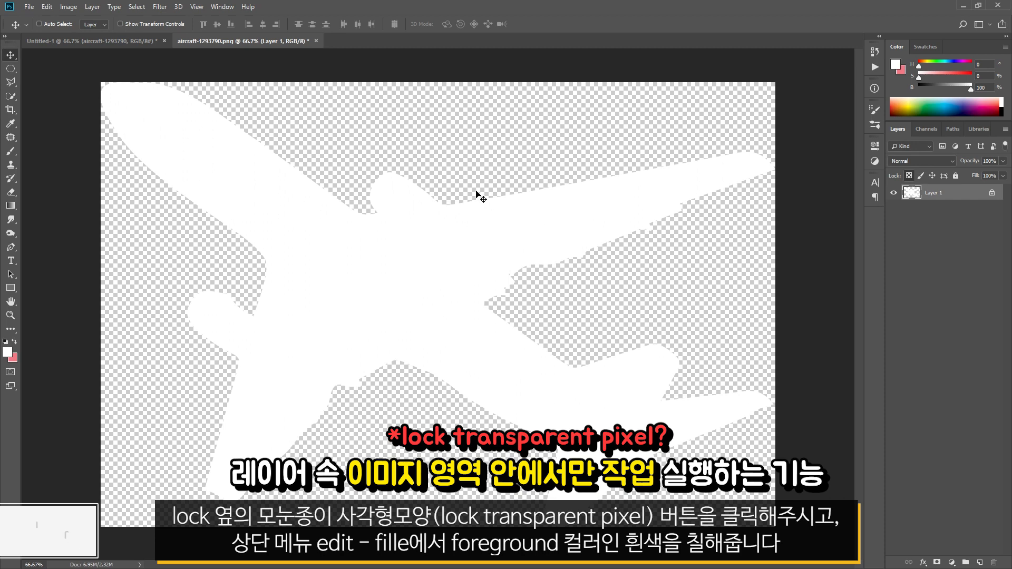
Save the recolored silhouette's smart object contents and close that file to return to the thumbnail document
click(29, 7)
click(153, 124)
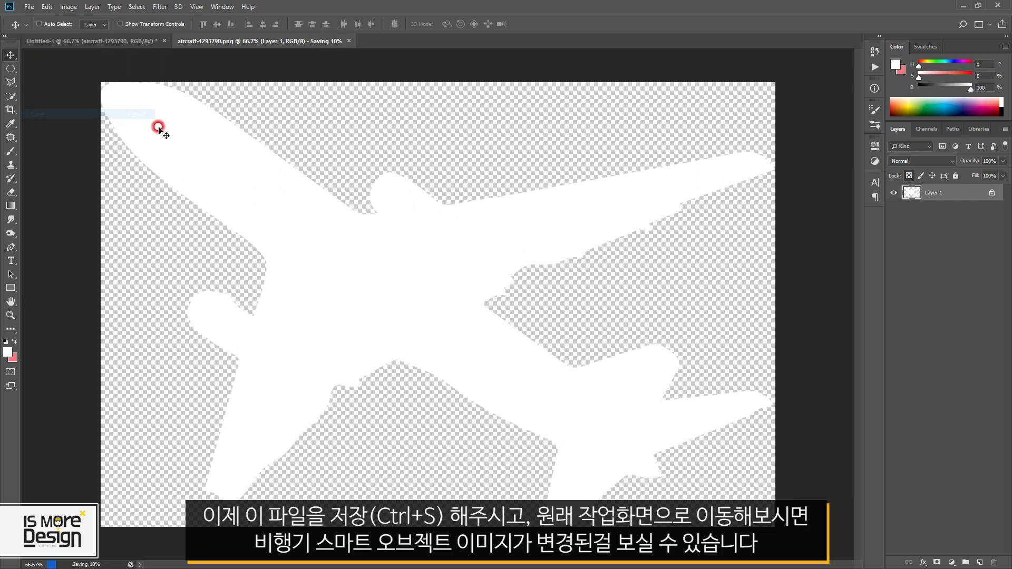
click(312, 42)
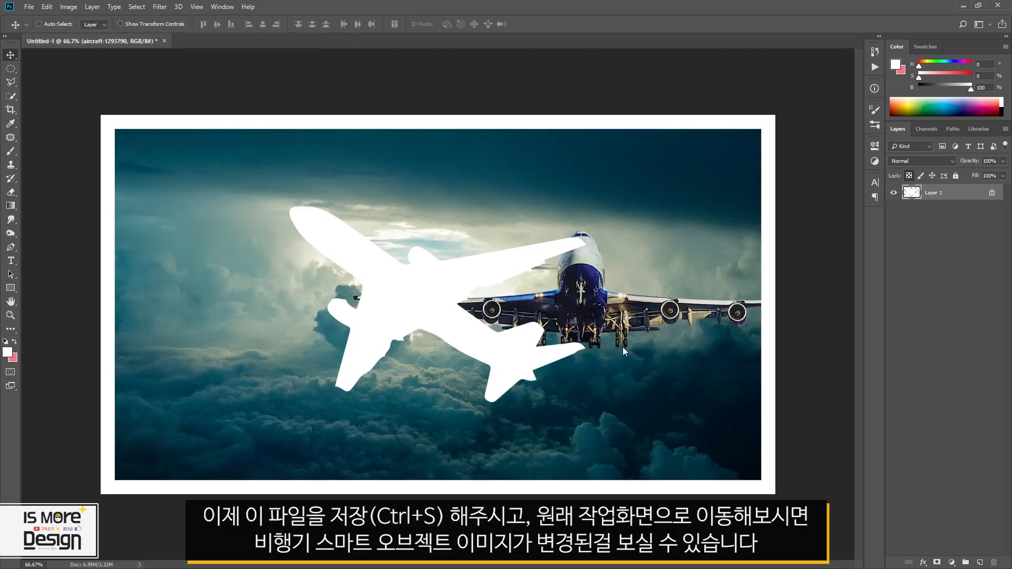
Select the aircraft-1293790 layer and shift the white silhouette slightly right and down on the canvas
ctrl+click(425, 303)
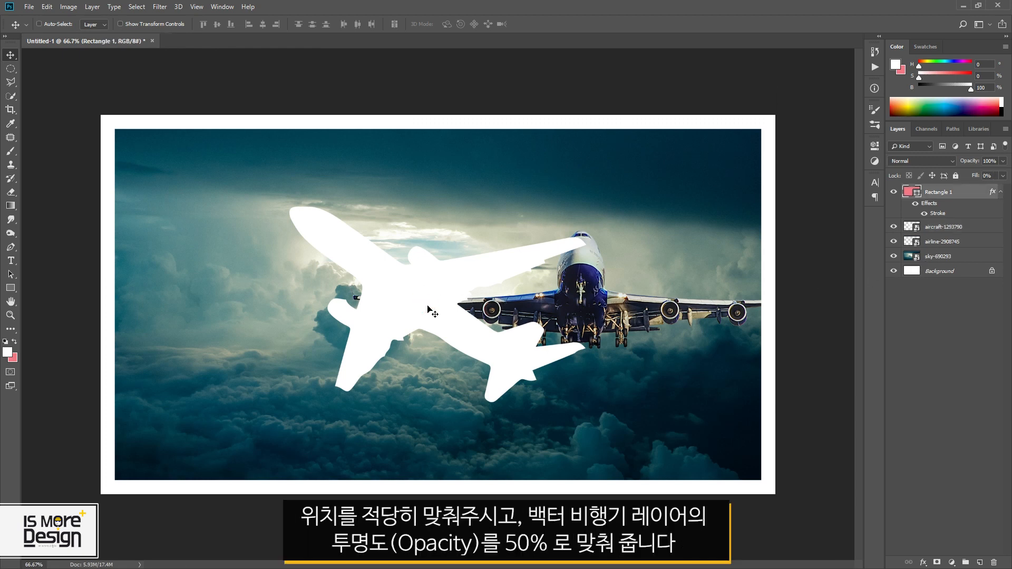
drag(436, 312, 444, 312)
click(940, 226)
drag(390, 282, 406, 289)
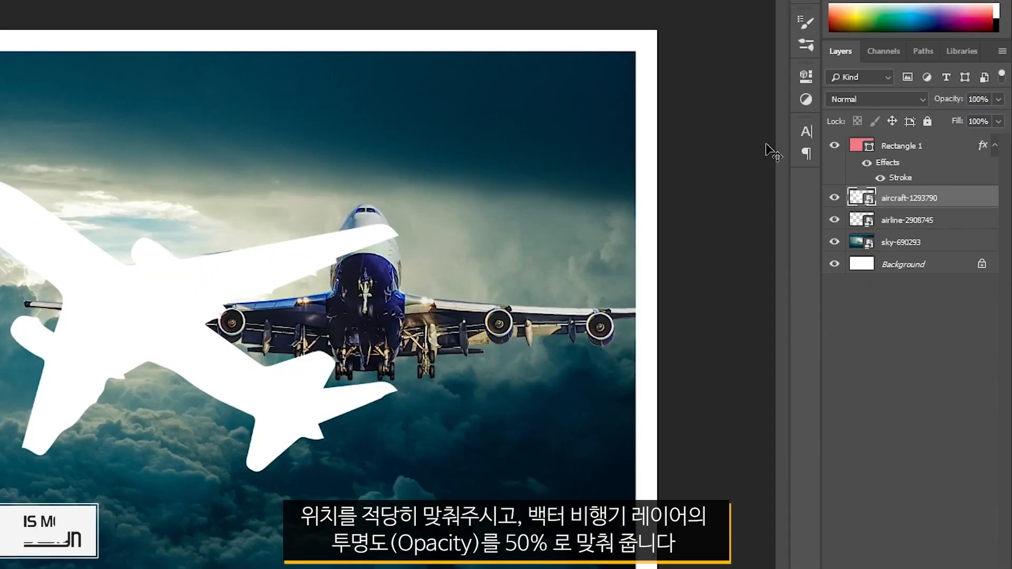
Set the opacity of the aircraft-1293790 silhouette layer to 50%
click(908, 196)
click(998, 100)
click(969, 98)
text(50)
key(Return)
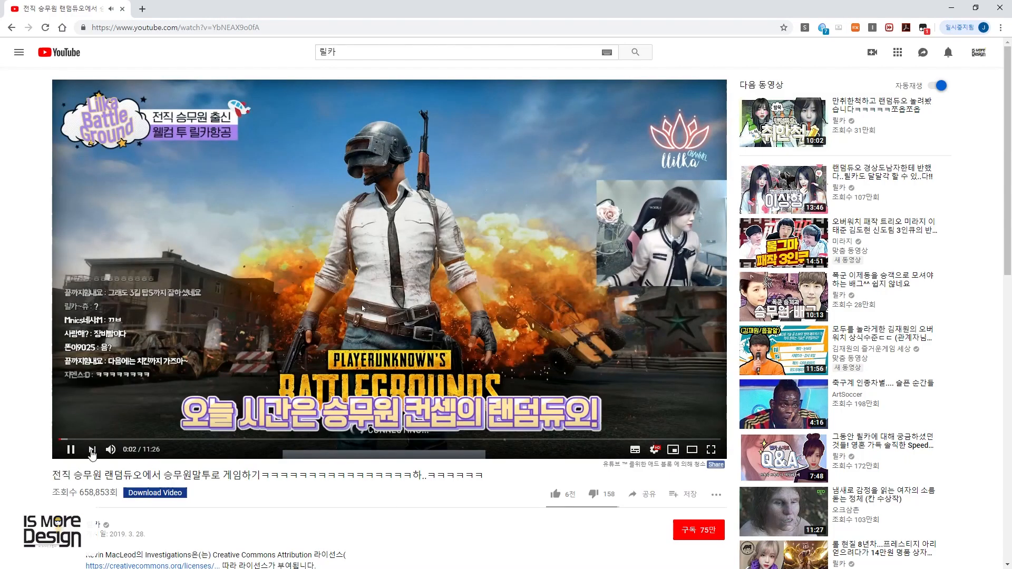
In the YouTube video, mute the sound, pause at 2:25 on the flight attendant character, capture it full screen and paste it into the Photoshop document
click(111, 450)
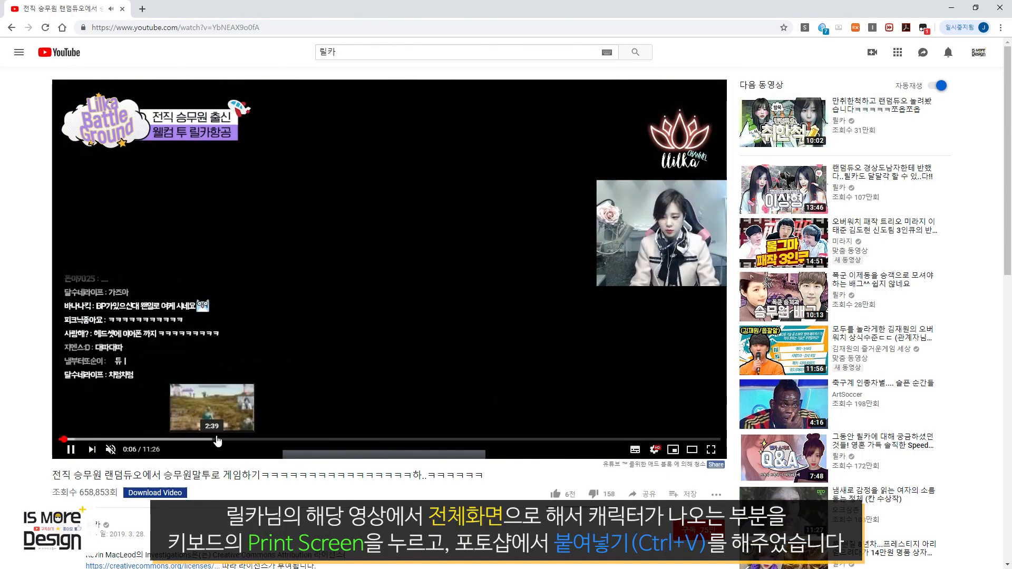
click(200, 440)
click(389, 269)
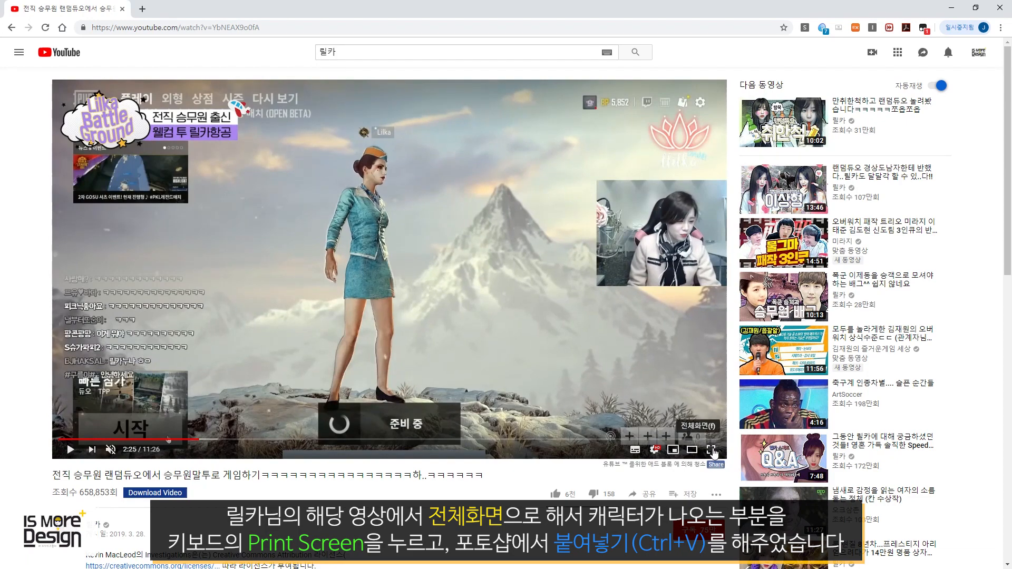
click(712, 451)
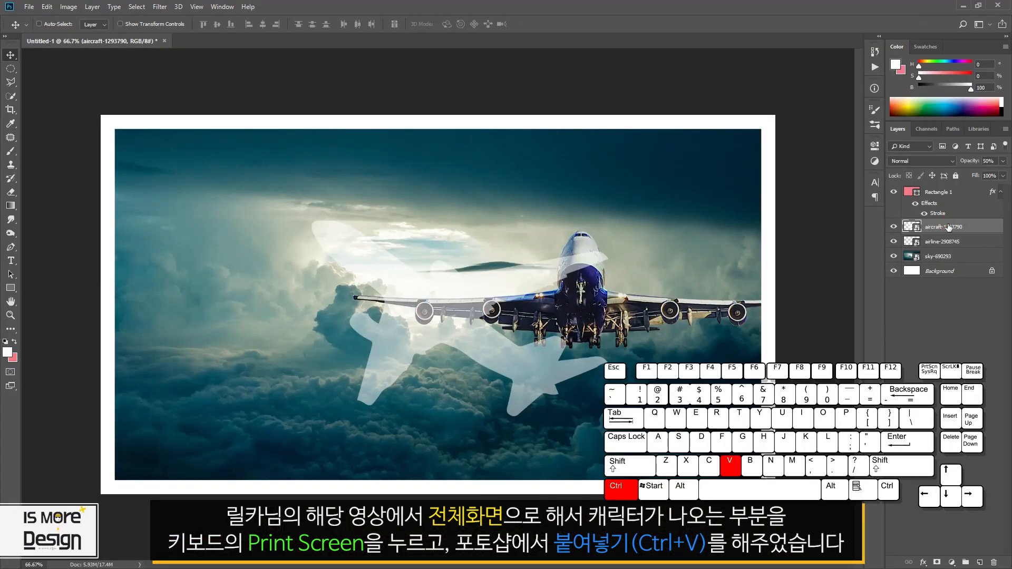
key(ctrl+v)
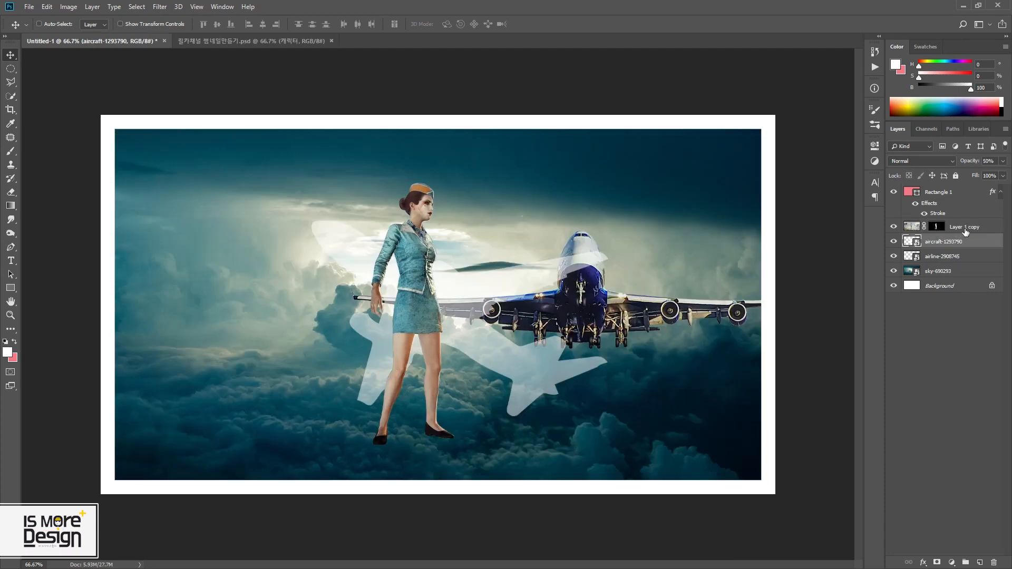
Convert the masked flight attendant layer, Layer 1 copy, to a smart object
click(961, 226)
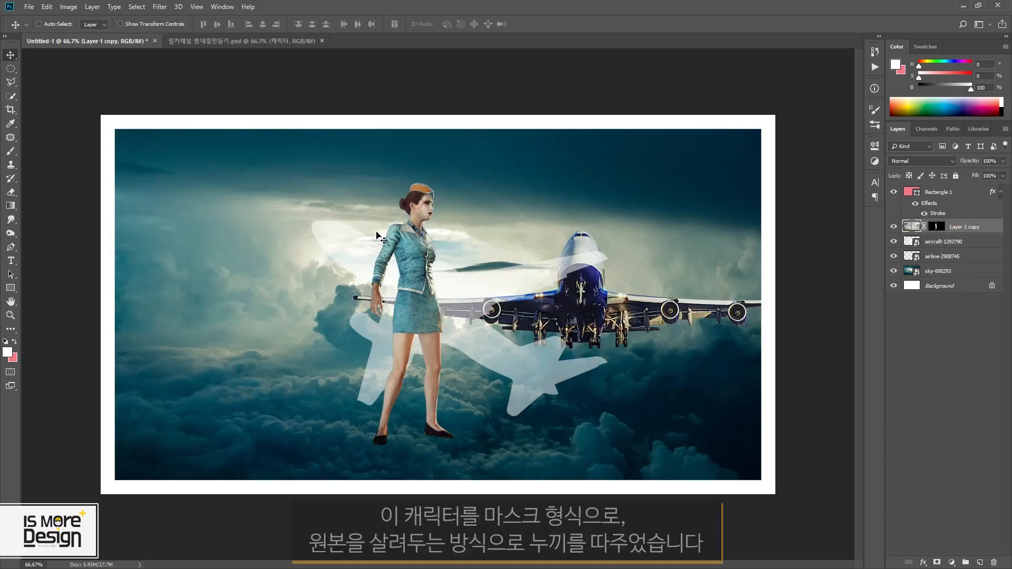
click(937, 227)
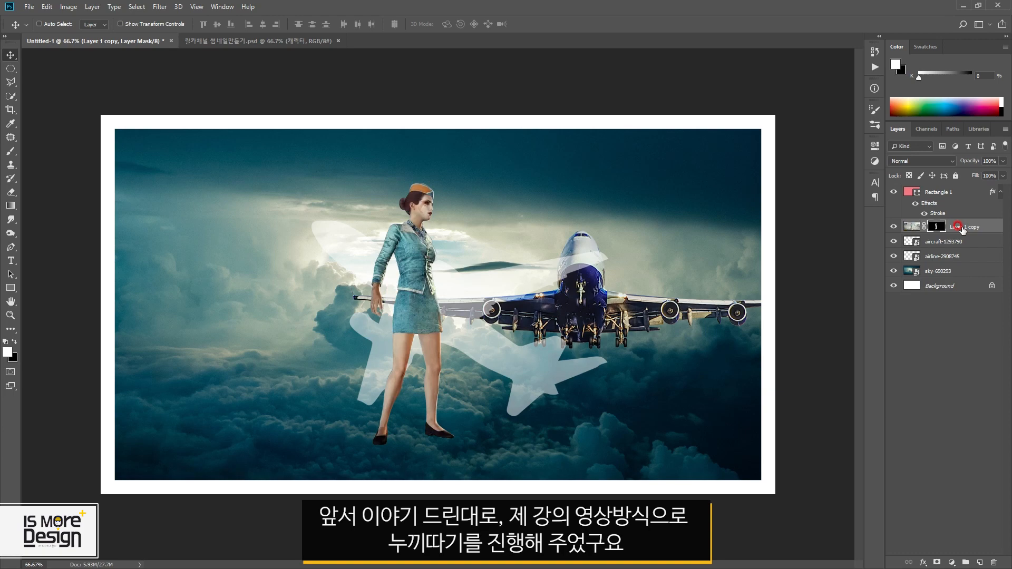
click(911, 226)
click(961, 227)
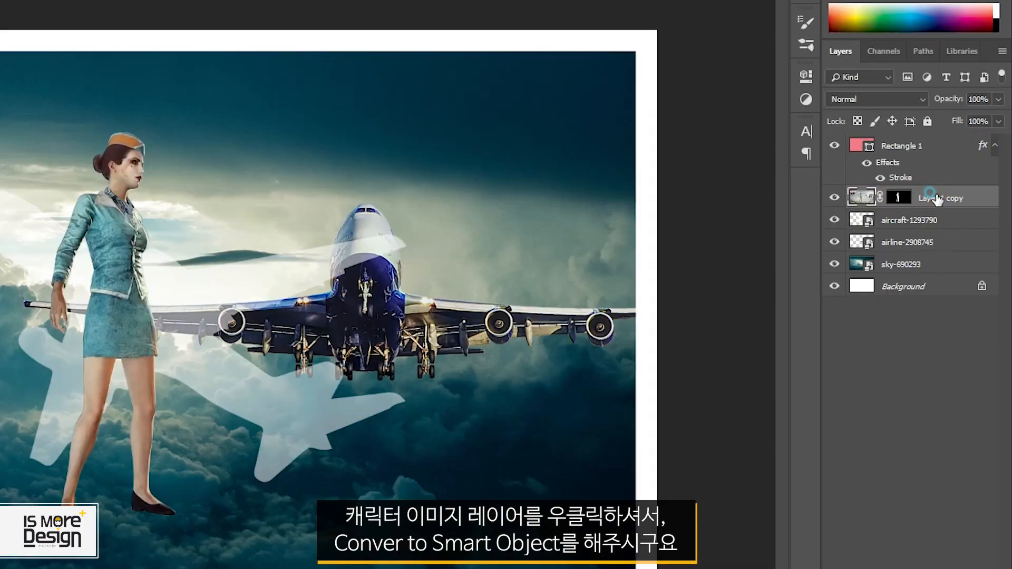
right_click(936, 200)
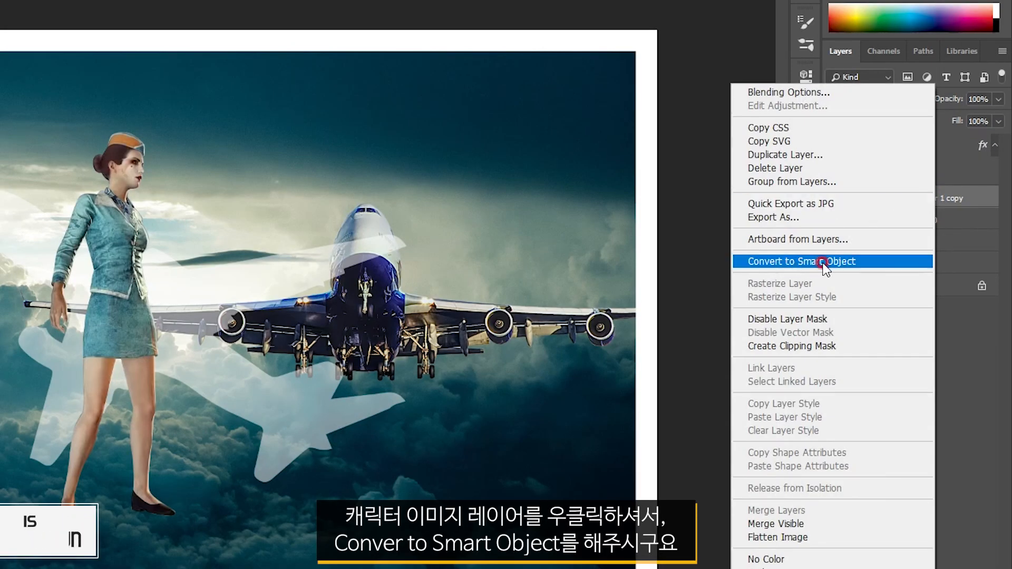
click(805, 264)
Move the flight attendant to the right part of the canvas beside the airliner's nose and flip it horizontally
drag(132, 323, 476, 324)
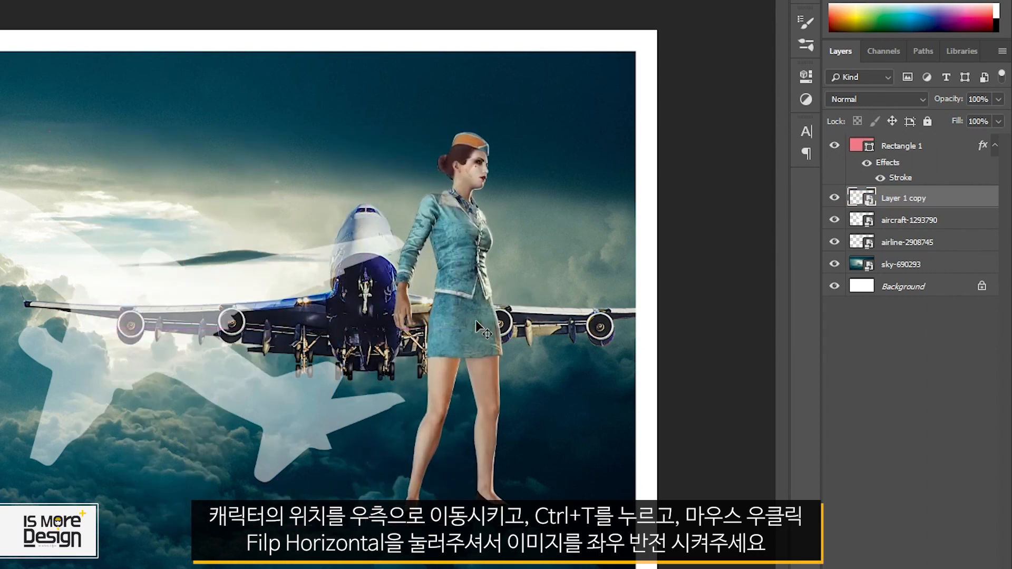
key(ctrl+t)
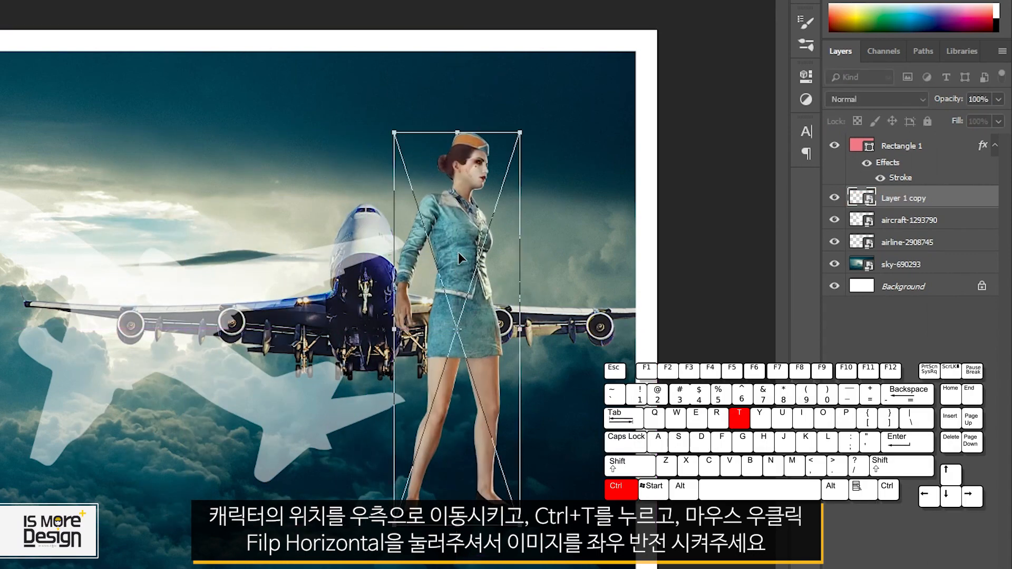
right_click(458, 252)
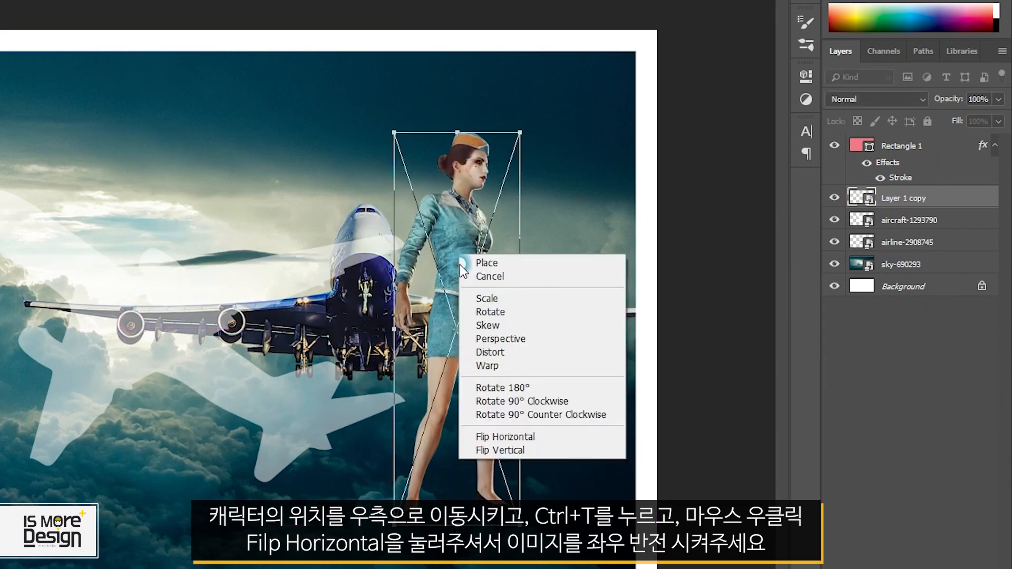
click(514, 440)
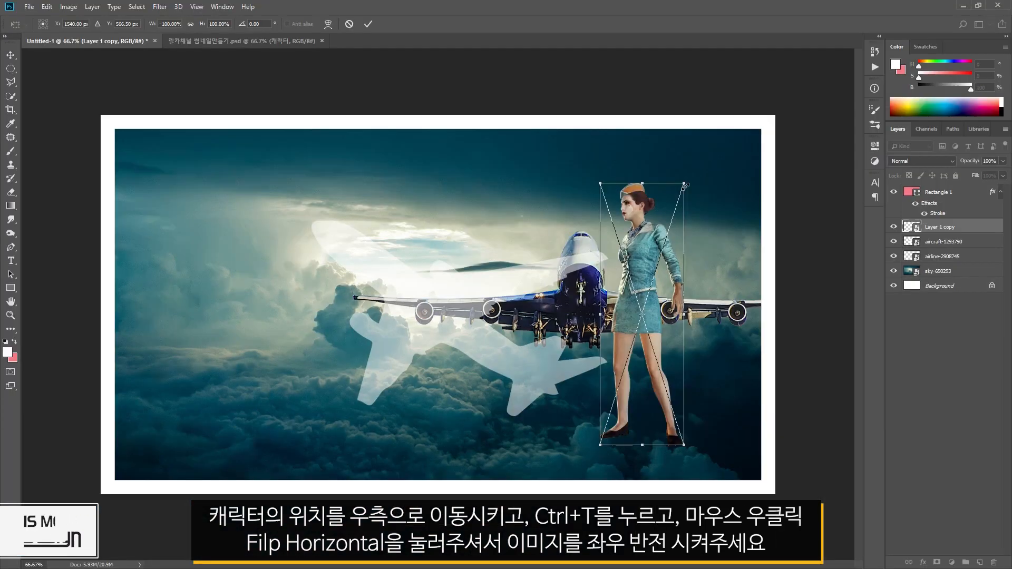
Enlarge the flight attendant to about 136%, then bring its layer above Rectangle 1 and nudge the figure slightly up
drag(685, 186, 727, 146)
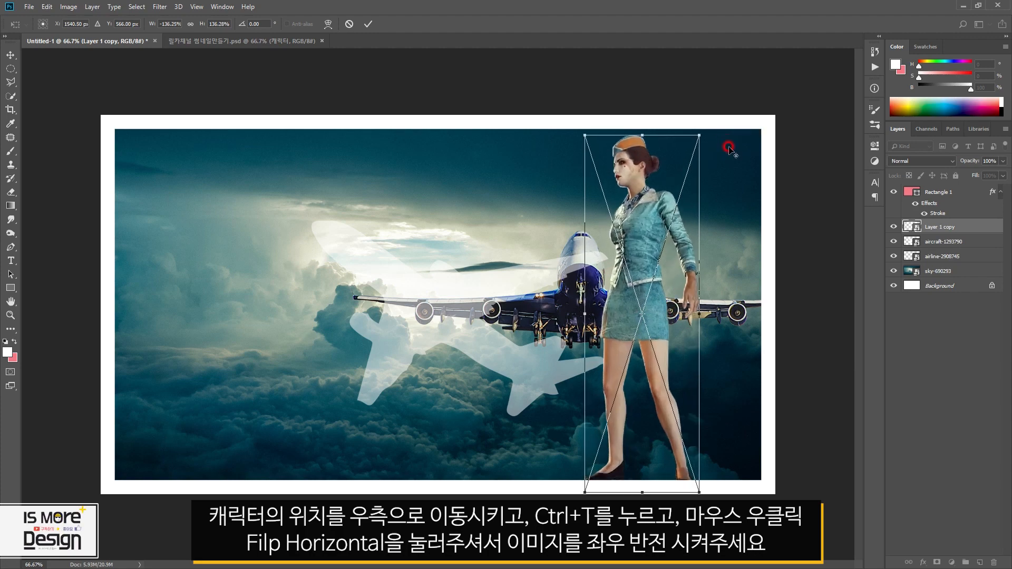
key(Return)
drag(931, 227, 930, 195)
drag(635, 262, 642, 250)
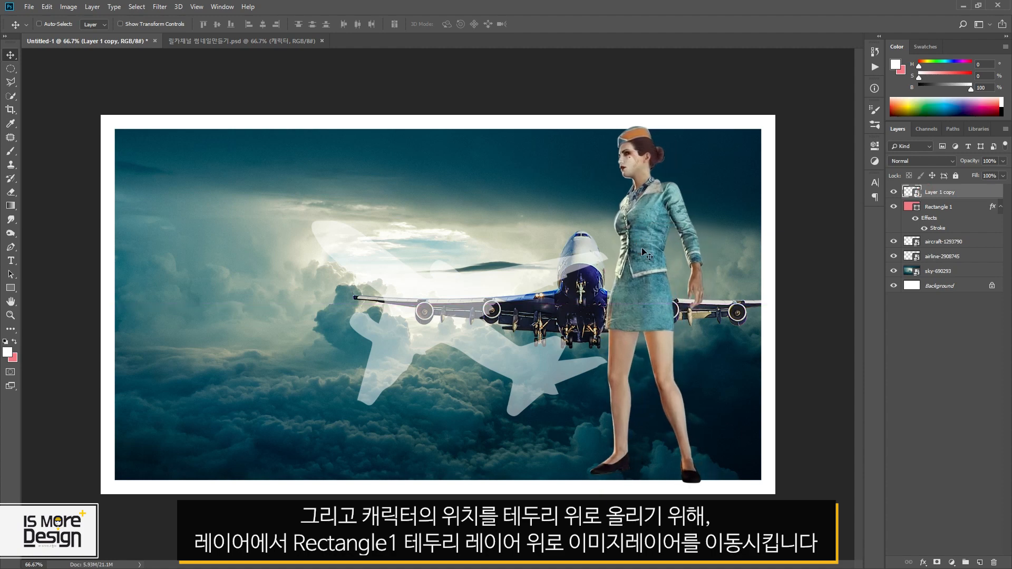
Add a Stroke layer style to the flight attendant with size 10 px, position Outside and black color
double_click(969, 191)
click(413, 220)
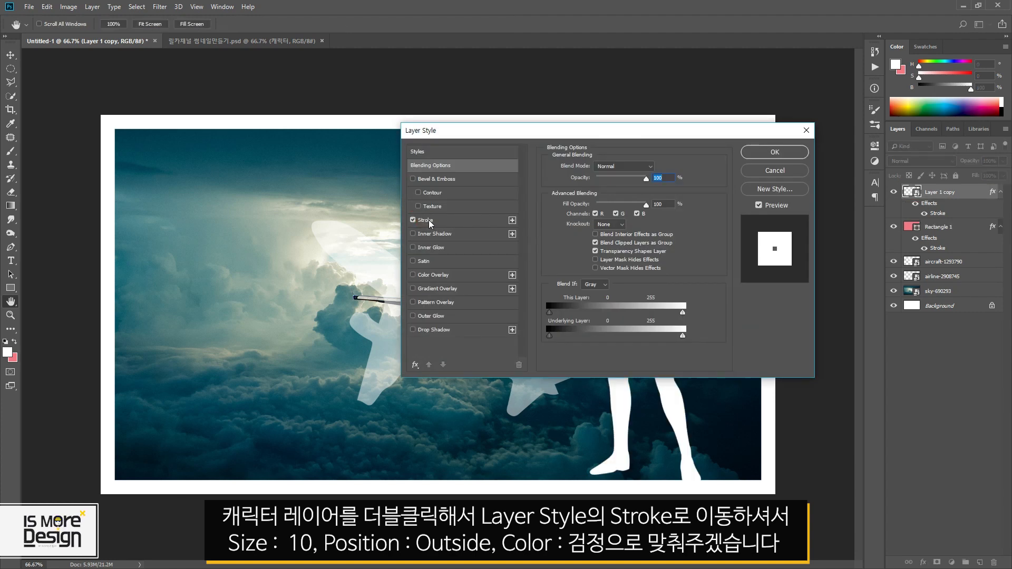
click(425, 220)
drag(611, 132, 618, 223)
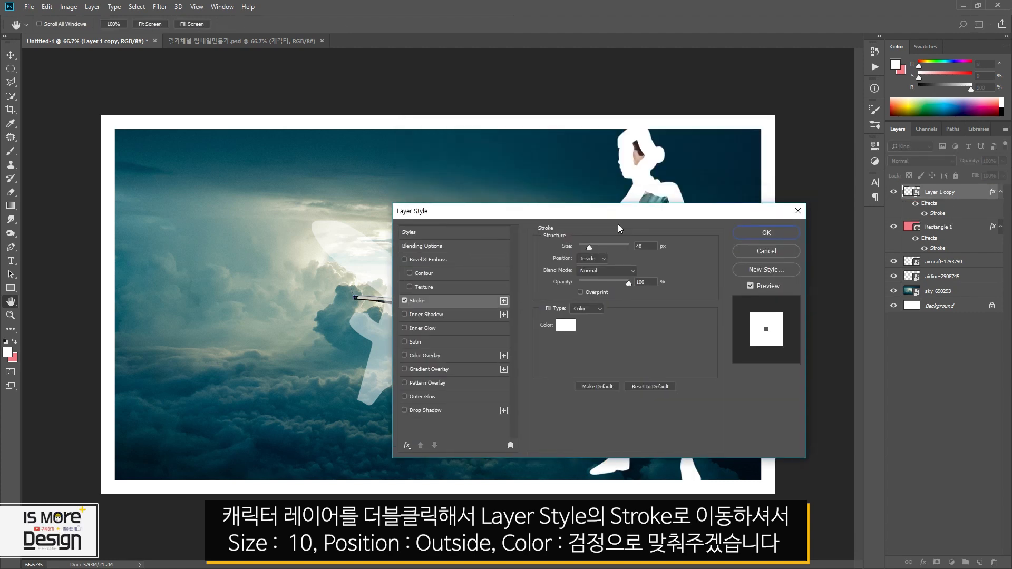
double_click(646, 246)
text(1)
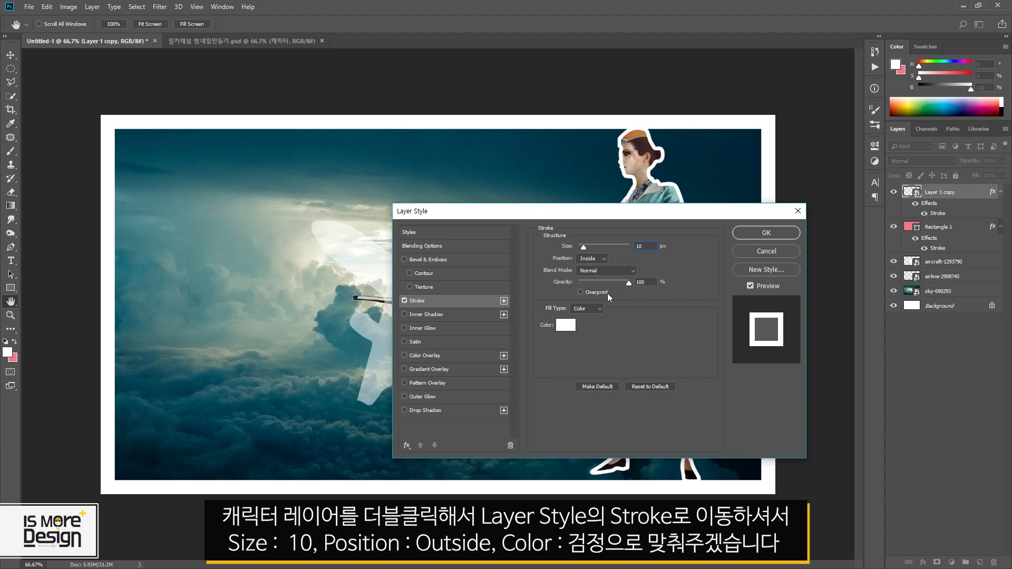
click(591, 258)
click(586, 260)
click(566, 325)
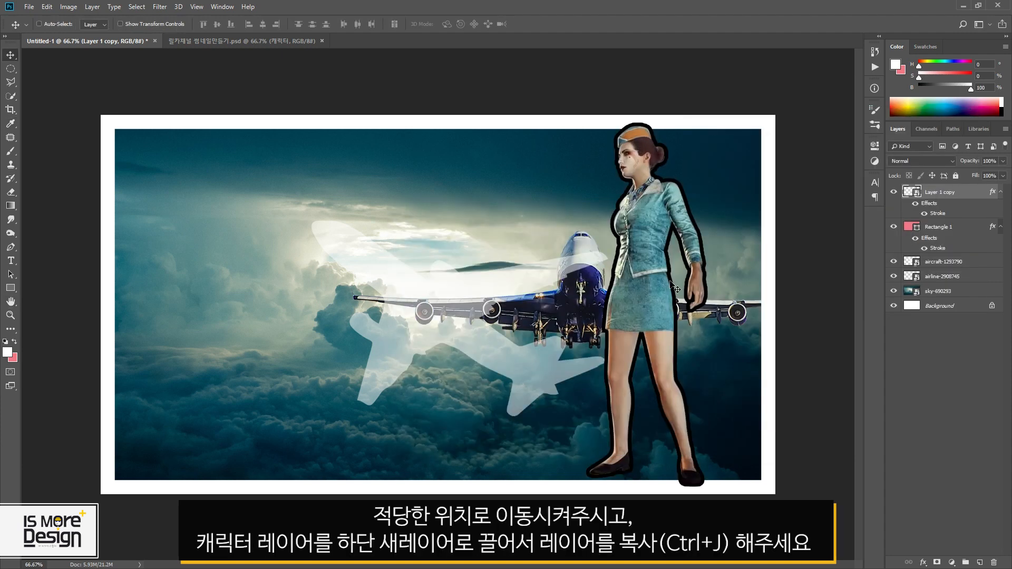
Nudge the outlined flight attendant slightly left, duplicate its layer and move the copy to the left part of the canvas
mouse_move(676, 283)
mouse_down()
mouse_move(654, 283)
mouse_move(667, 282)
mouse_up()
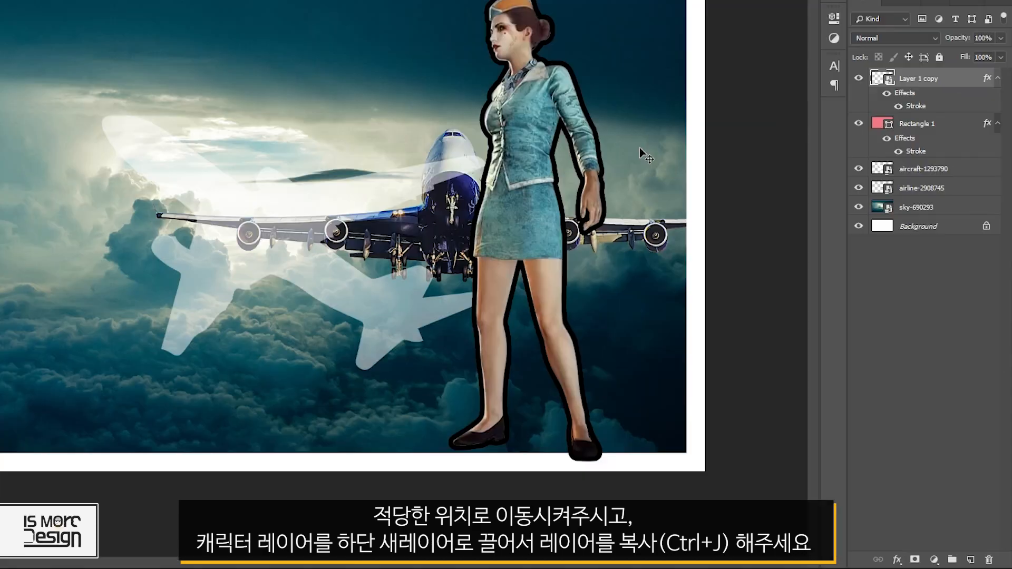
drag(905, 80, 969, 557)
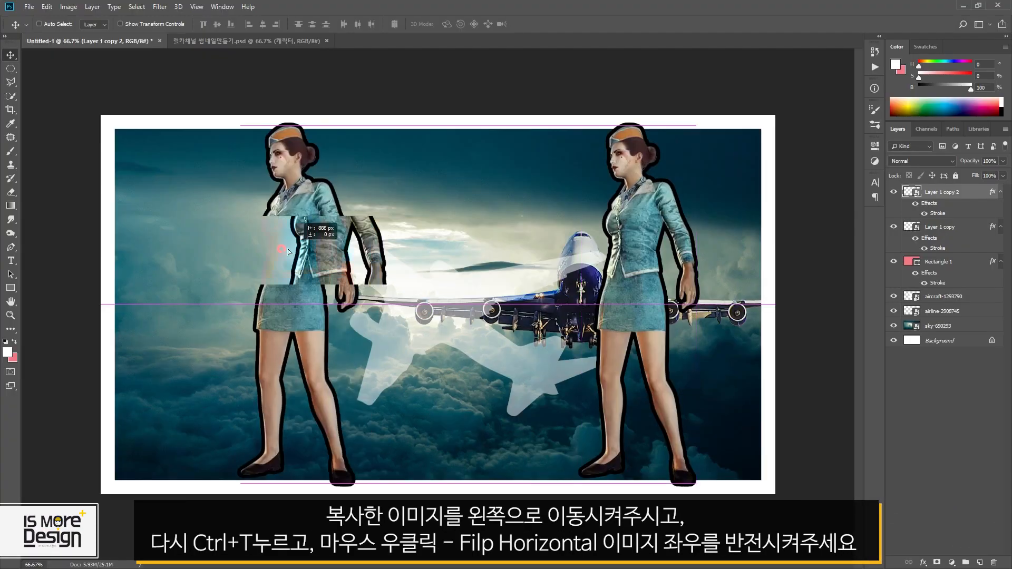
drag(288, 249, 267, 252)
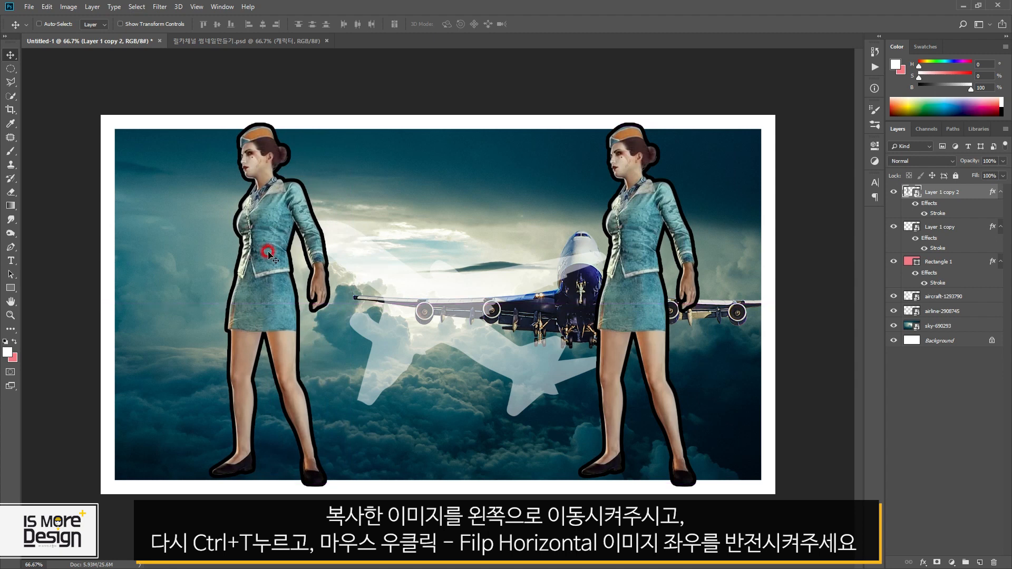
Flip the left flight attendant copy horizontally so the two figures face each other
key(ctrl+t)
right_click(264, 222)
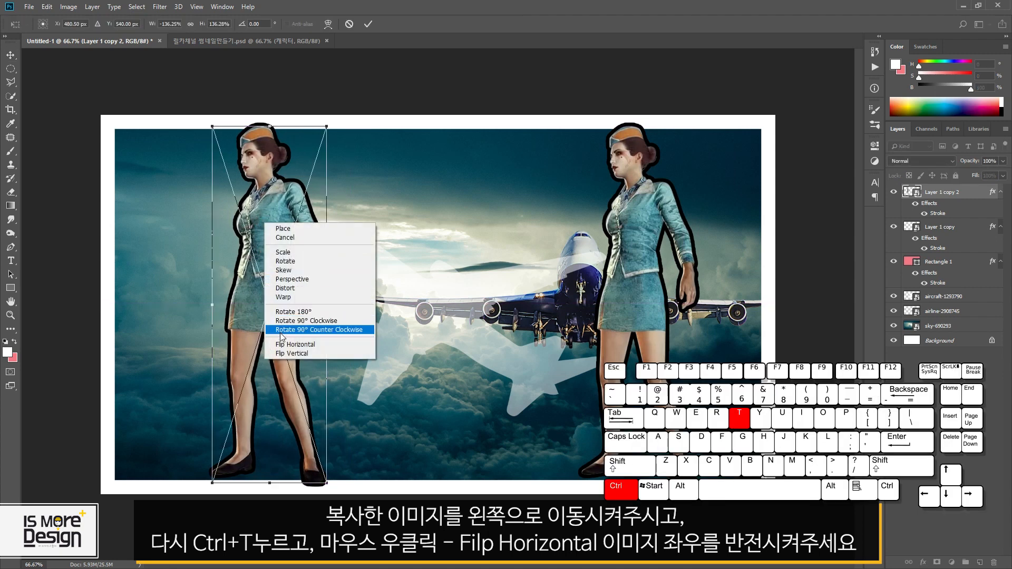
click(283, 344)
key(Return)
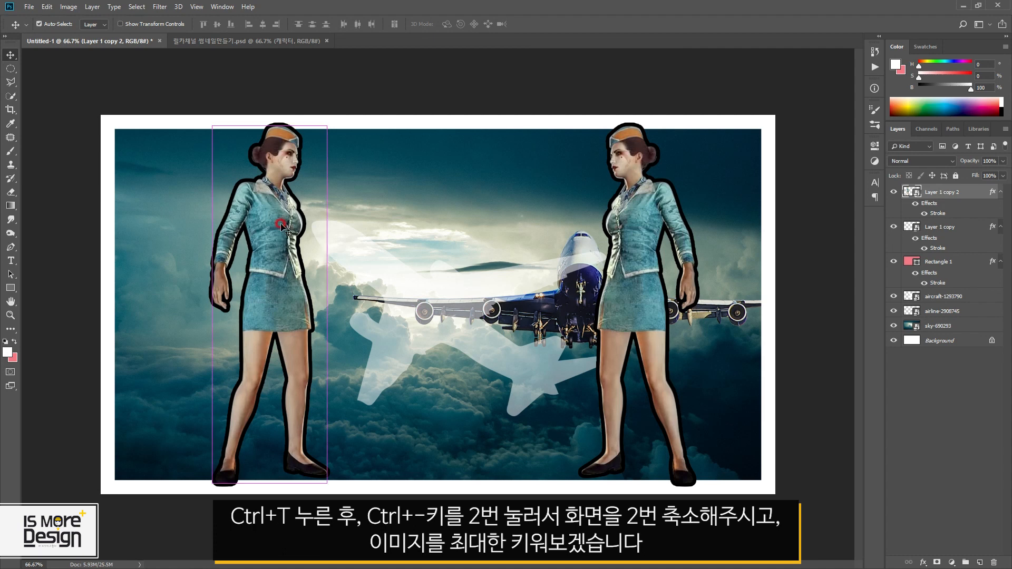
Enlarge the left flight attendant to about 326% and reposition it so the upper body fills the canvas's lower-left area
key(ctrl+t)
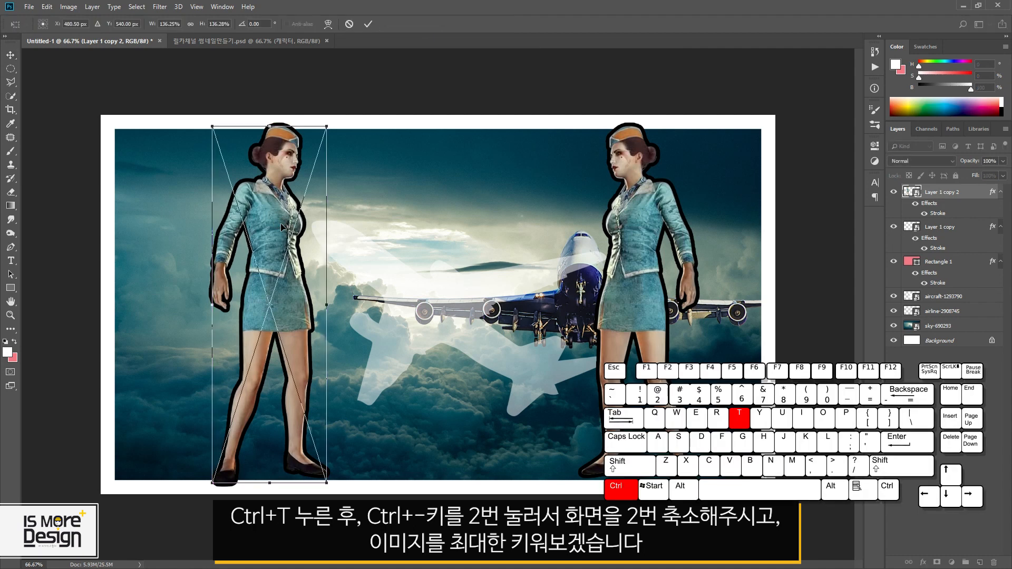
key(ctrl+minus)
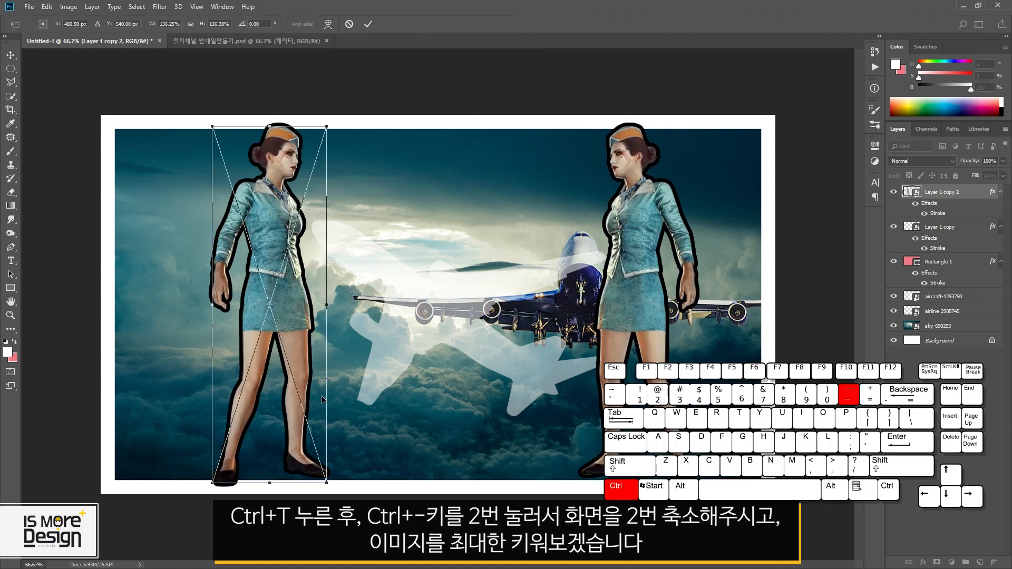
key(ctrl+minus)
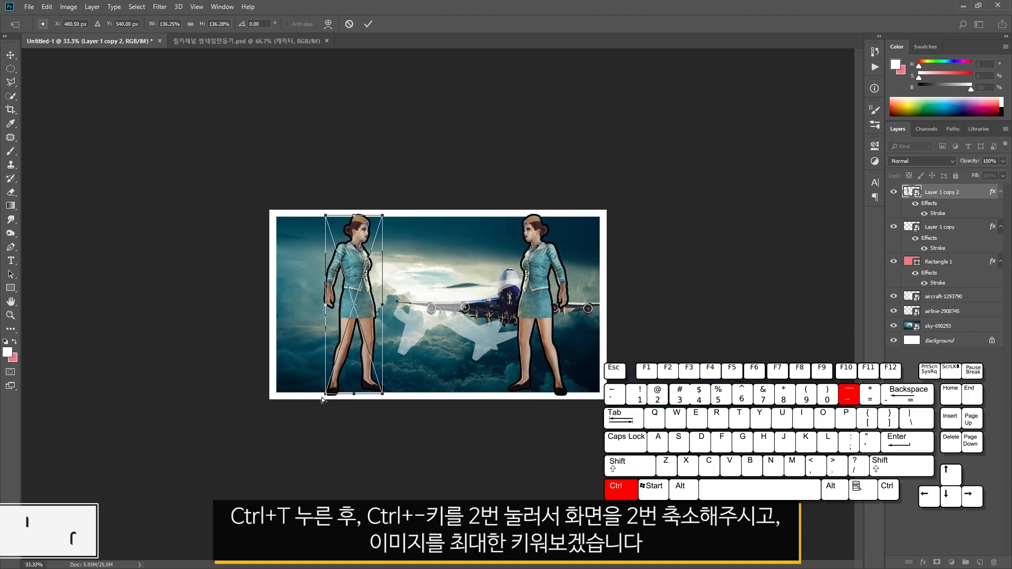
drag(320, 396, 228, 484)
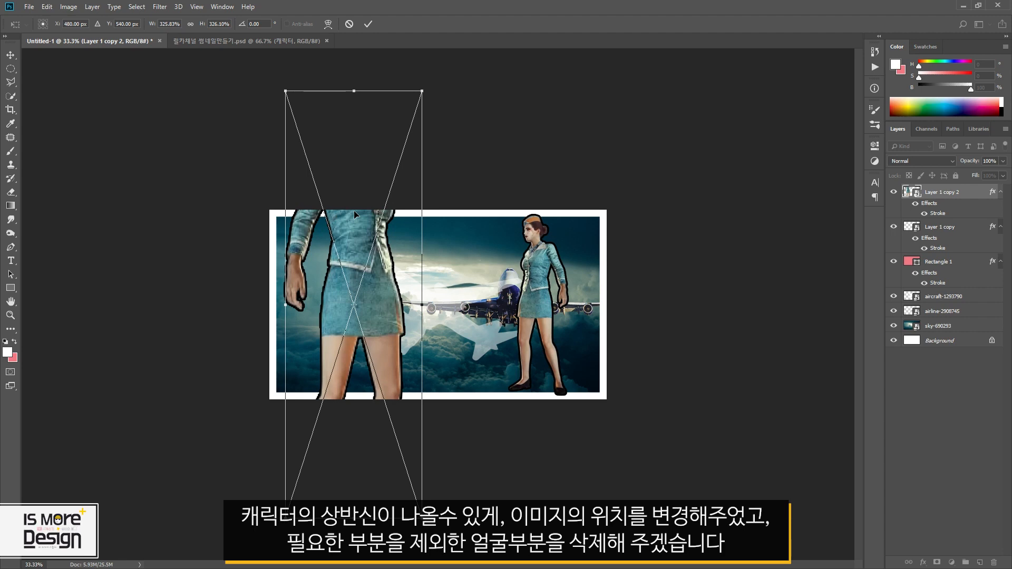
drag(353, 213, 342, 349)
key(Return)
key(ctrl+plus)
key(ctrl+plus)
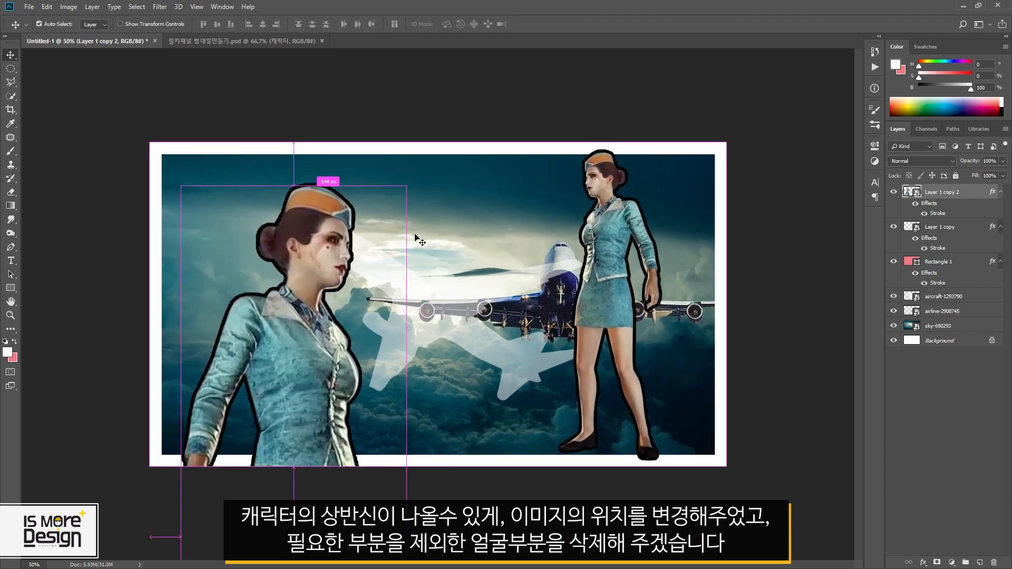
mouse_move(274, 370)
mouse_down()
mouse_move(253, 344)
mouse_move(250, 375)
mouse_up()
Select the head of the enlarged flight attendant with the Polygonal Lasso tool, following the jawline and looping around the hat
key(l)
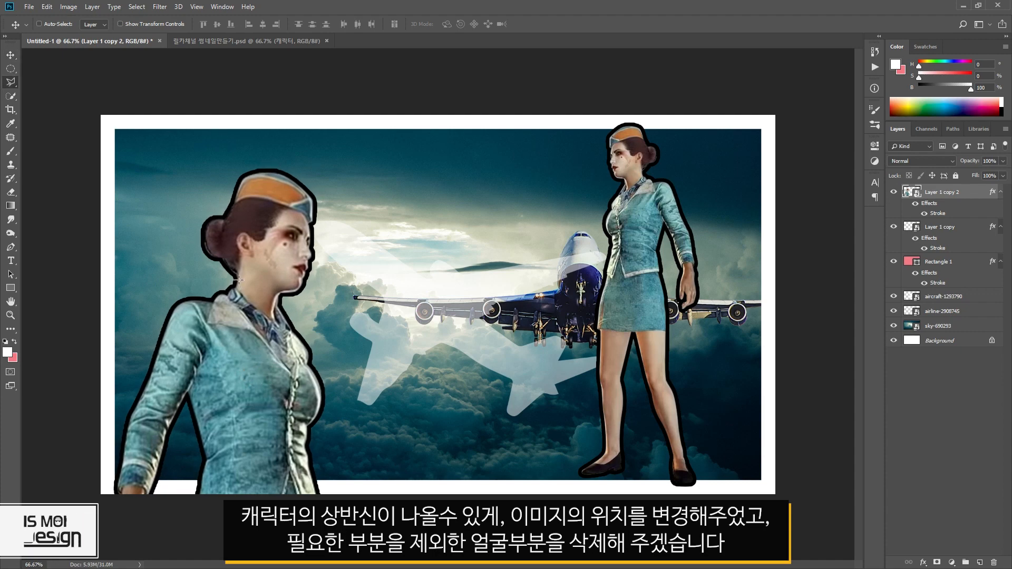
click(12, 85)
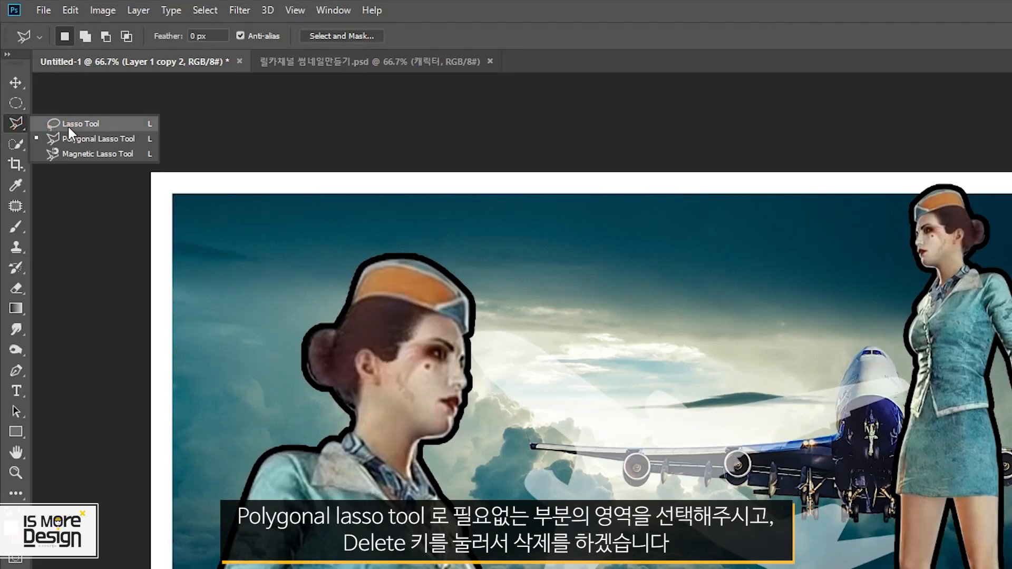
click(54, 92)
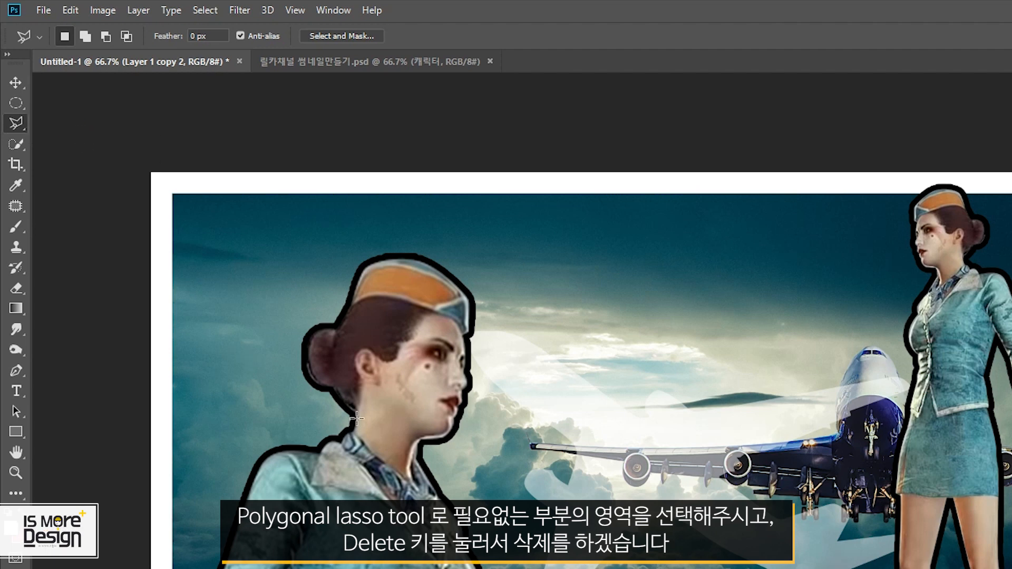
click(356, 410)
click(359, 395)
click(400, 416)
click(489, 422)
click(500, 333)
click(489, 236)
click(396, 223)
click(316, 262)
click(286, 342)
double_click(323, 418)
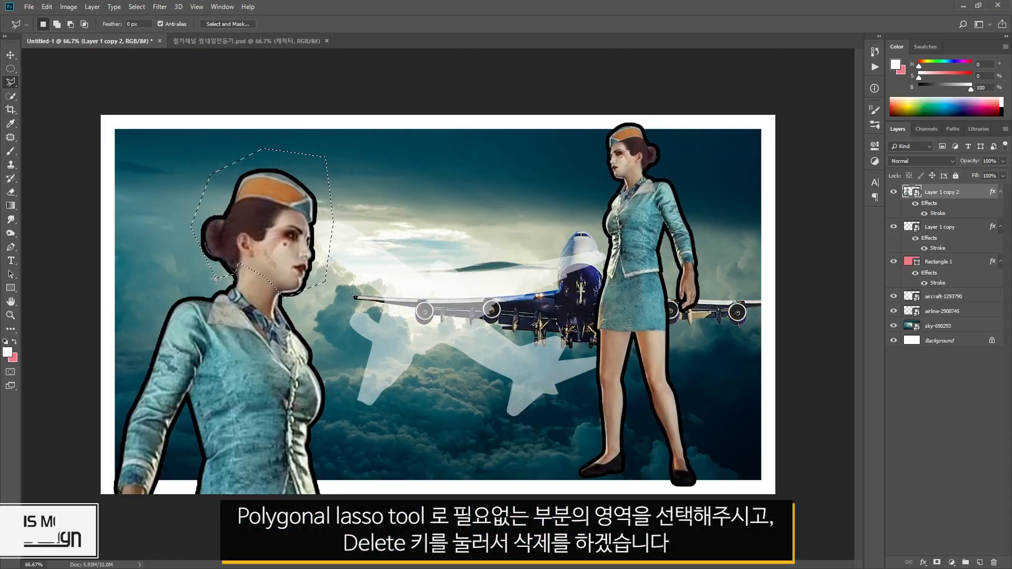
Try to delete the selected head area from the Layer 1 copy 2 smart object
key(Delete)
key(Return)
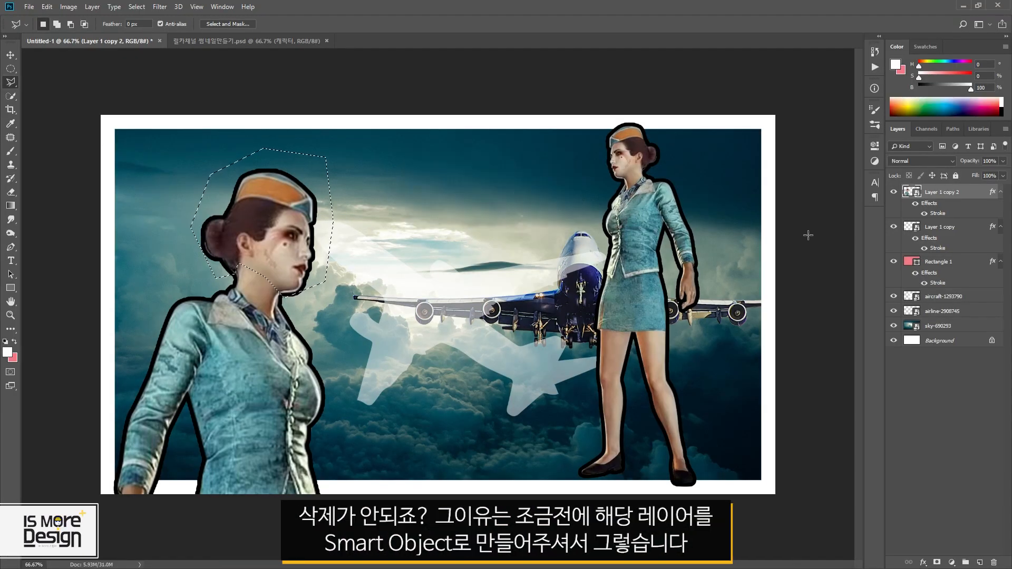
click(911, 190)
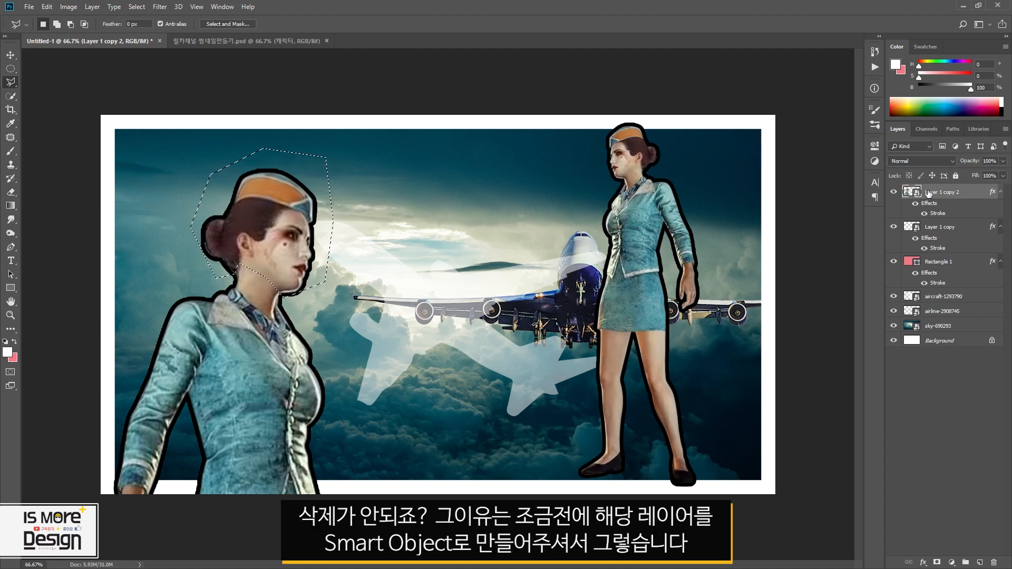
right_click(923, 193)
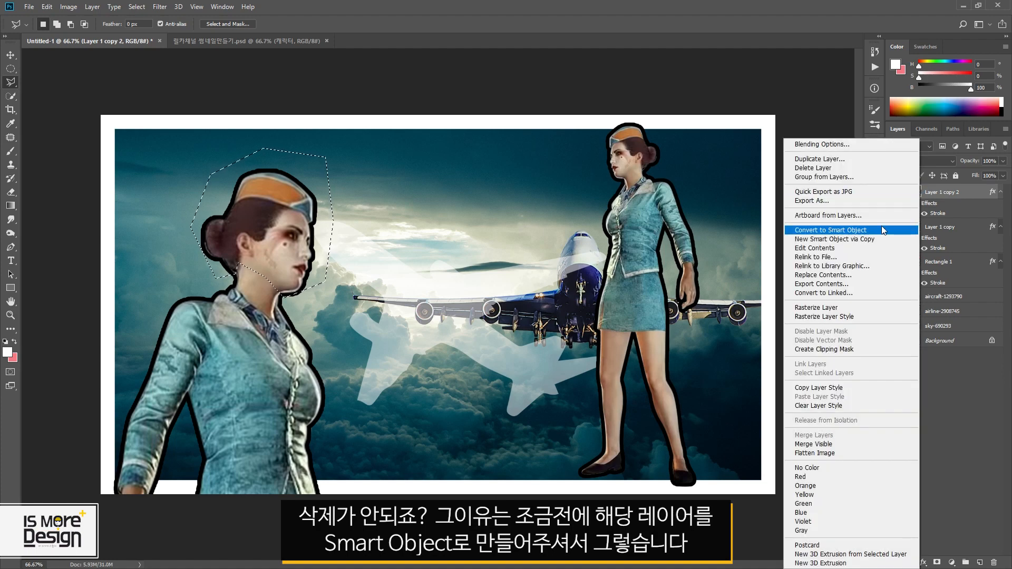
click(968, 190)
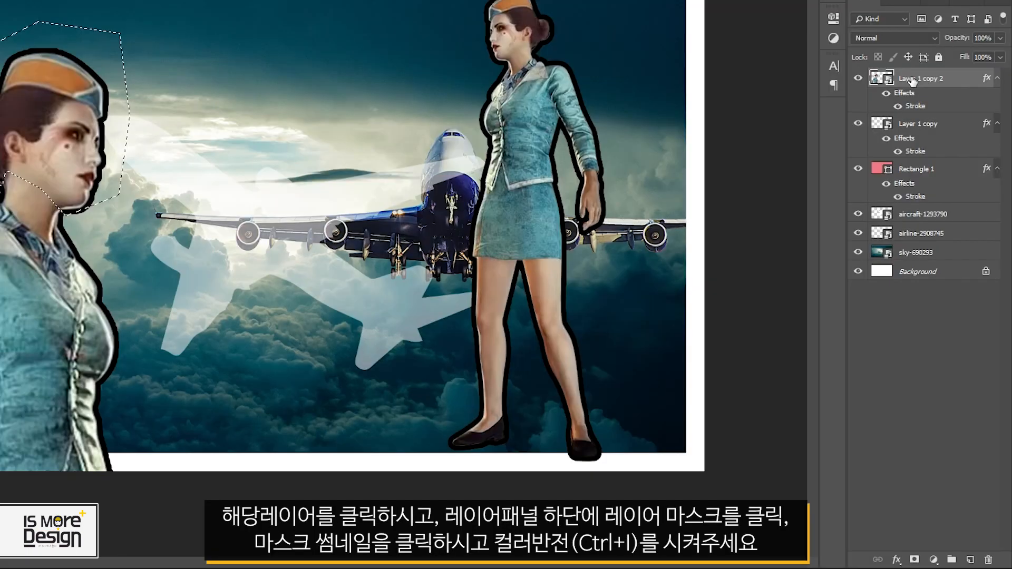
Add a layer mask from the selection to Layer 1 copy 2 and invert the mask to hide the head
click(911, 79)
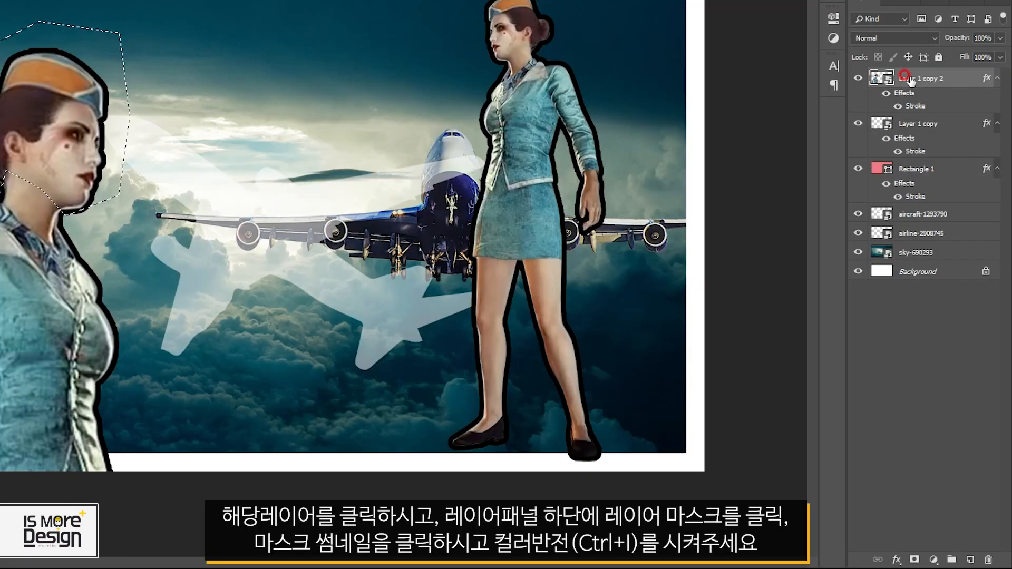
click(911, 560)
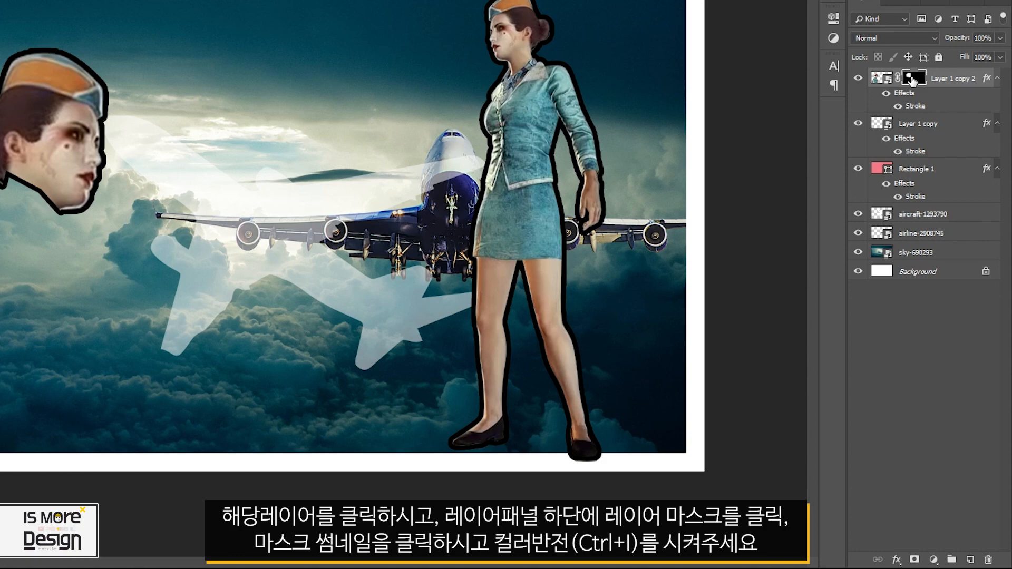
key(ctrl+i)
key(ctrl+i)
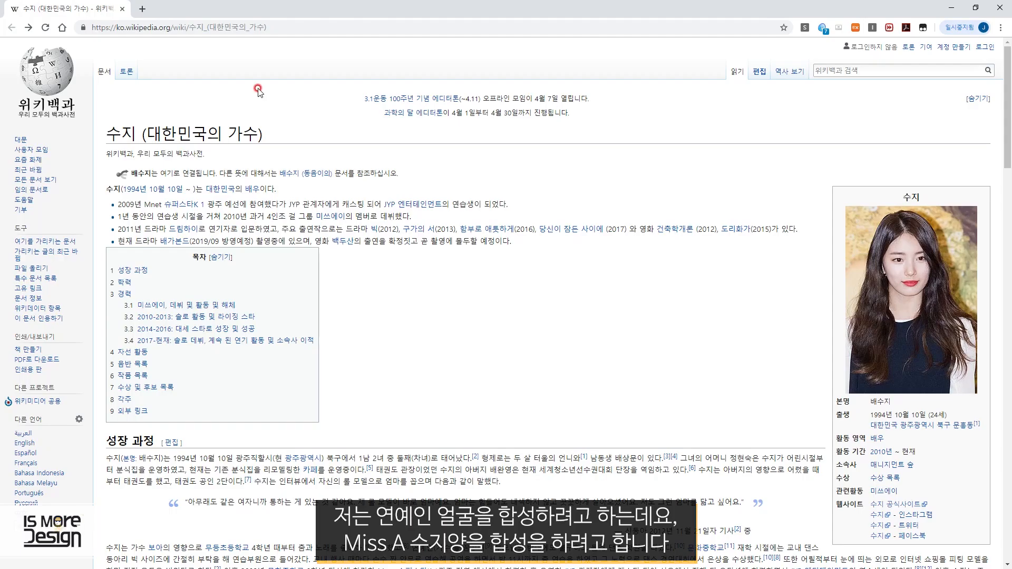
Switch to Chrome and browse the photos in the Wikipedia article on 수지 for a suitable face
click(257, 90)
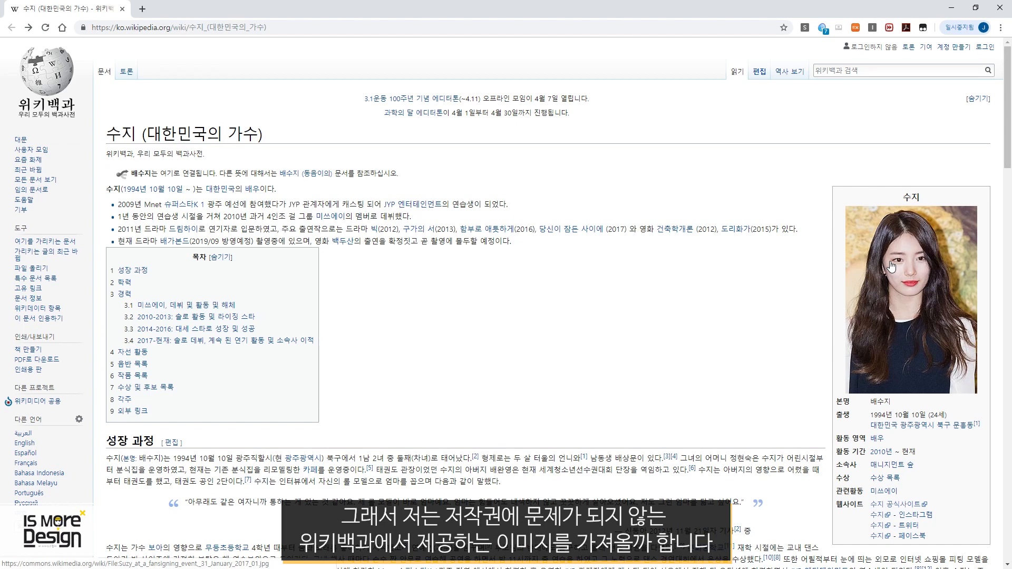
double_click(112, 135)
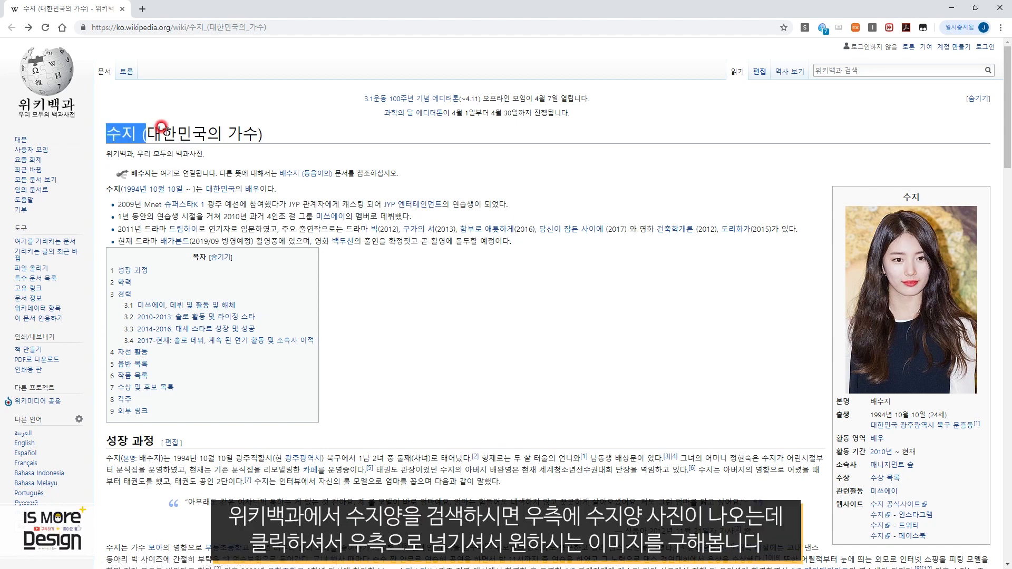
click(159, 132)
click(932, 305)
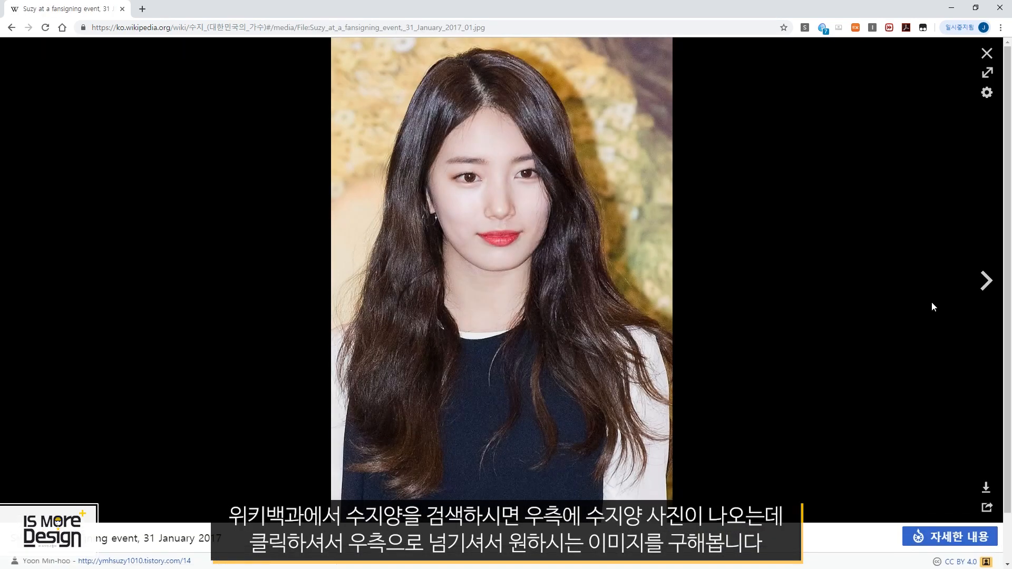
click(992, 272)
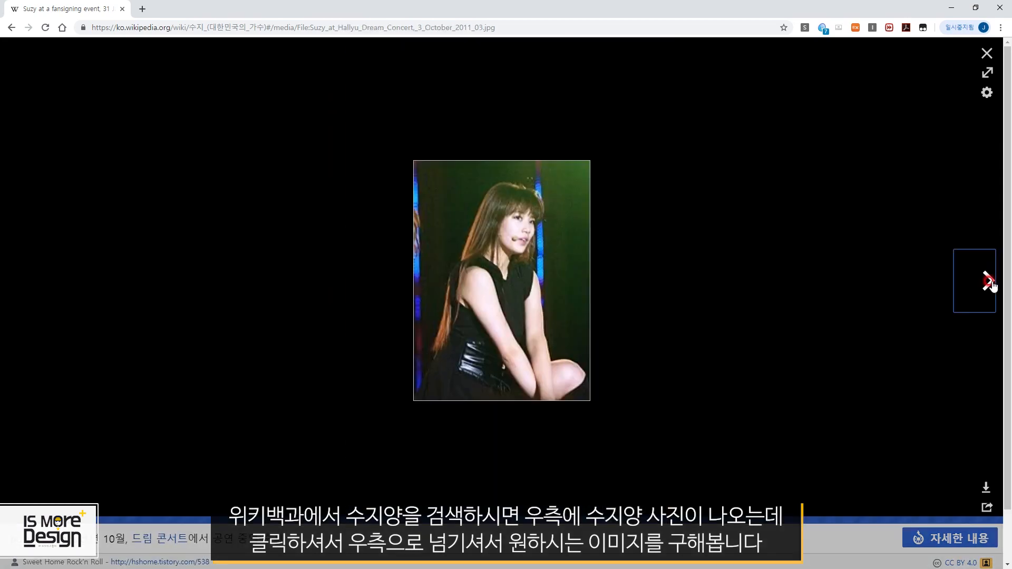
click(988, 280)
click(992, 286)
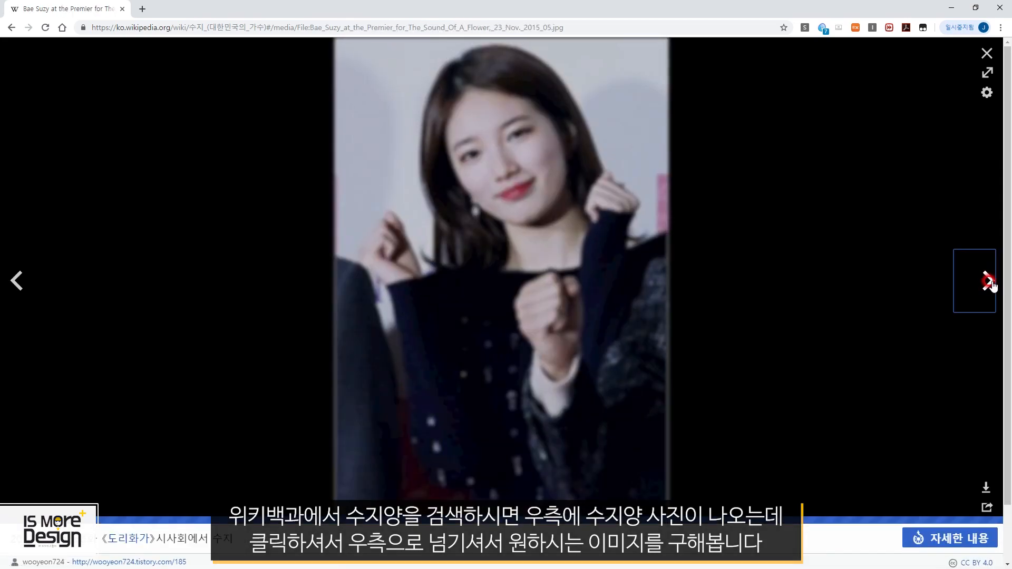
click(992, 285)
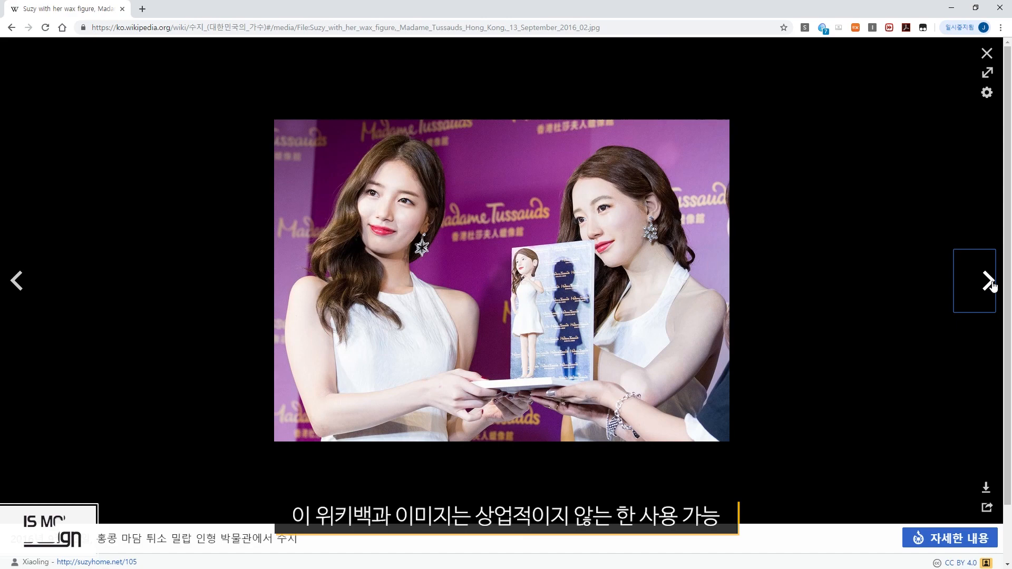
click(992, 285)
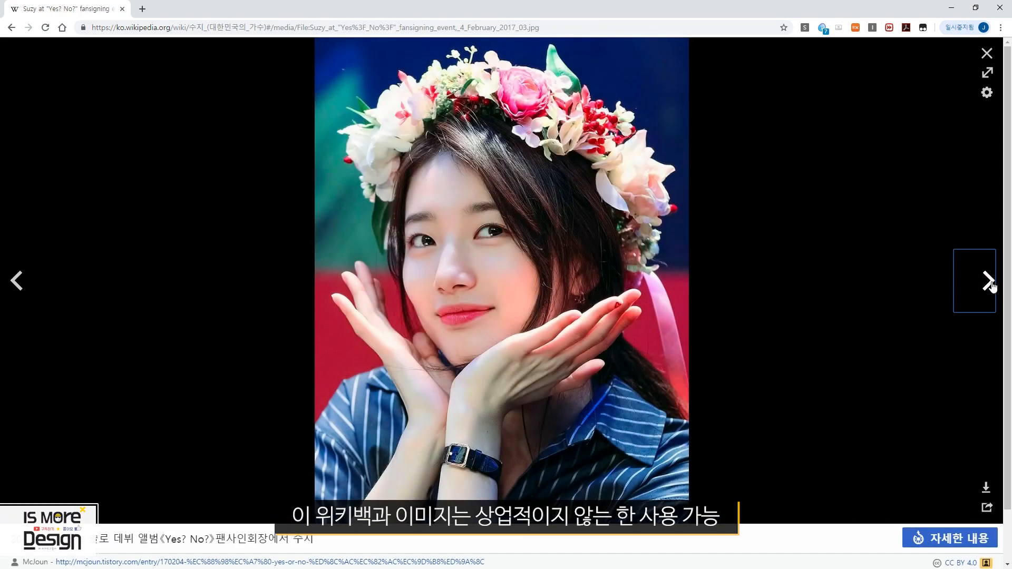
click(990, 286)
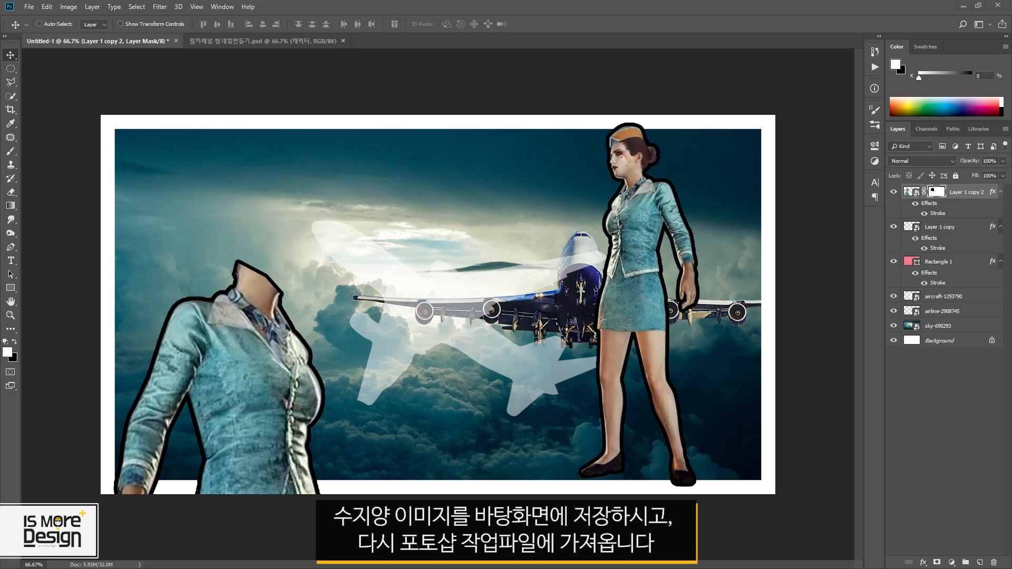
Place the saved 160414_위대한소원_수지_cropped photo of 수지 in the middle of the Photoshop thumbnail canvas
drag(1011, 285, 392, 231)
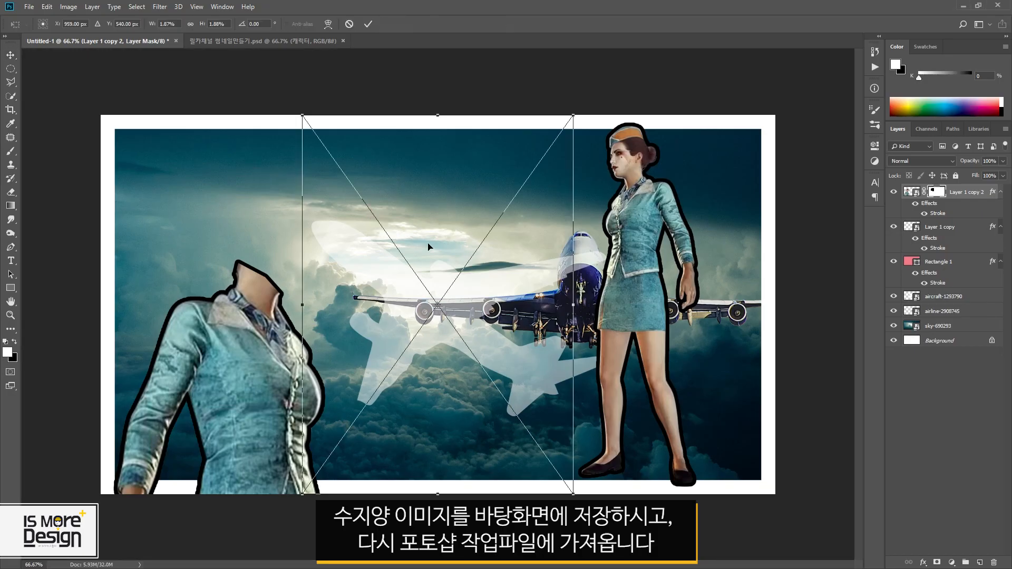
key(Return)
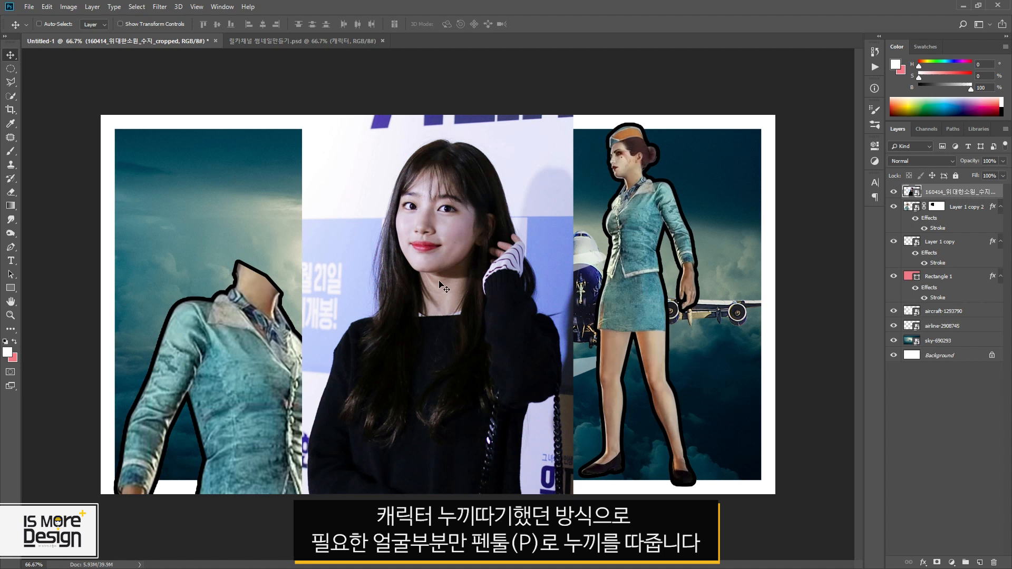
Trace the face and one long lock of hair with the Pen tool, then mask the photo to that outline
key(p)
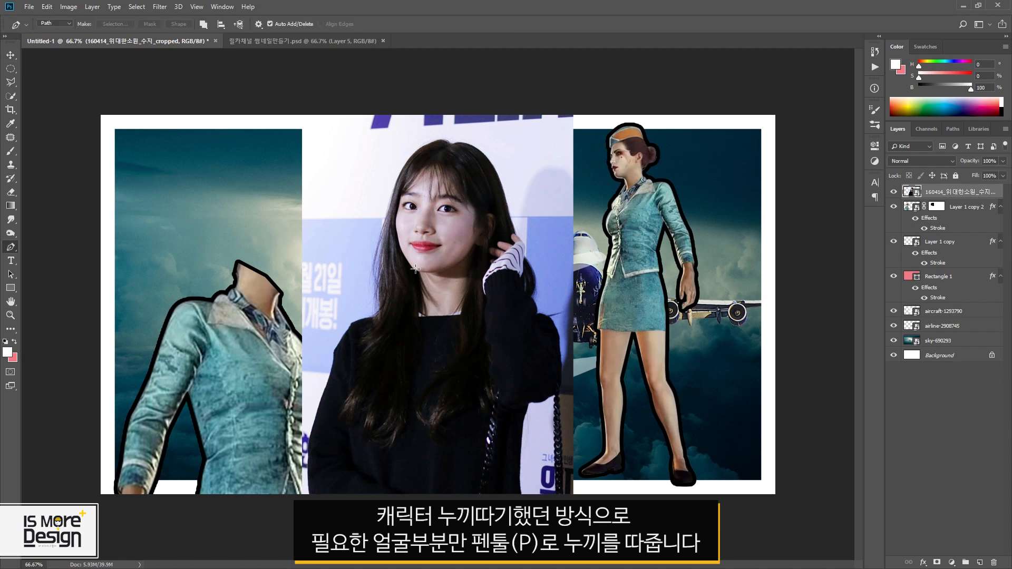
drag(416, 270, 437, 271)
drag(477, 243, 496, 232)
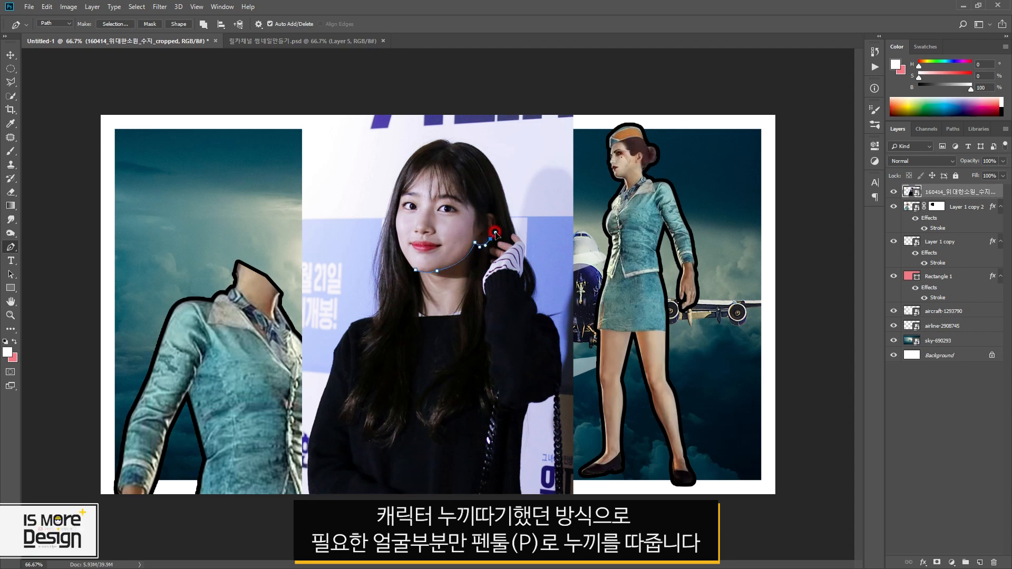
drag(503, 167, 497, 157)
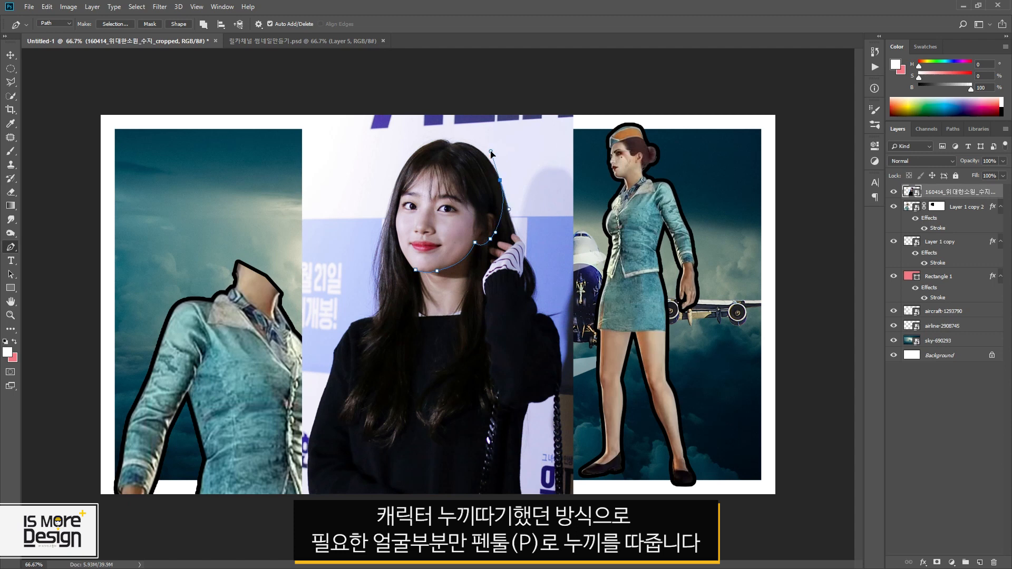
drag(406, 166, 391, 192)
drag(380, 309, 368, 364)
drag(363, 376, 359, 384)
drag(347, 420, 400, 432)
click(360, 407)
click(375, 387)
click(379, 390)
click(375, 426)
click(389, 394)
click(395, 388)
click(390, 418)
click(377, 432)
drag(406, 410, 411, 370)
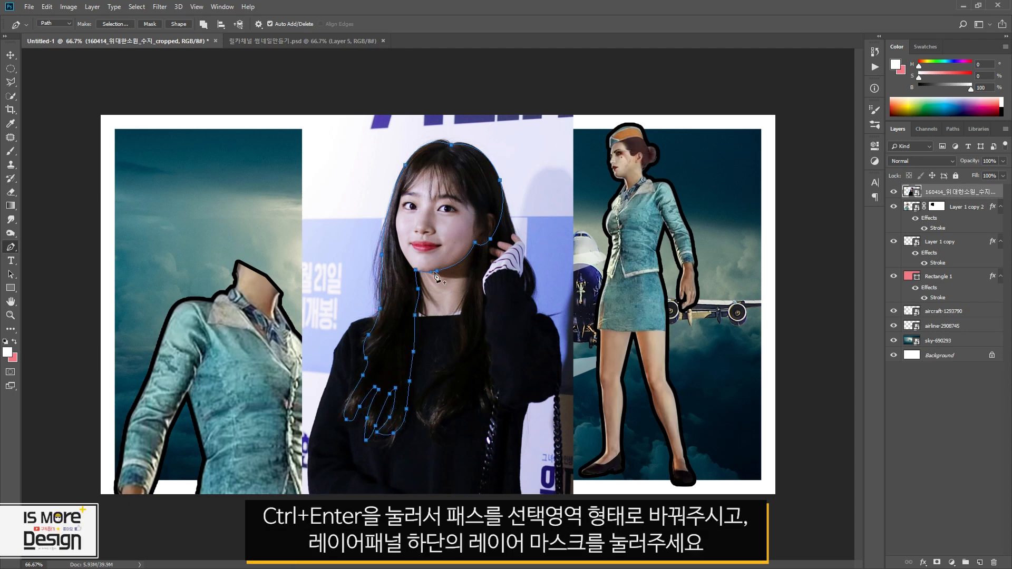
key(ctrl+Return)
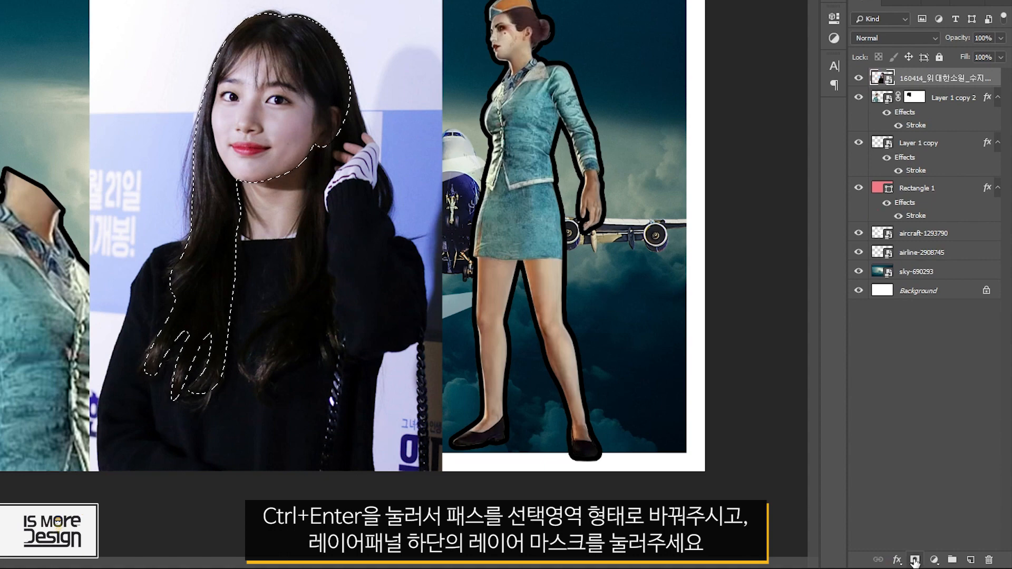
click(937, 563)
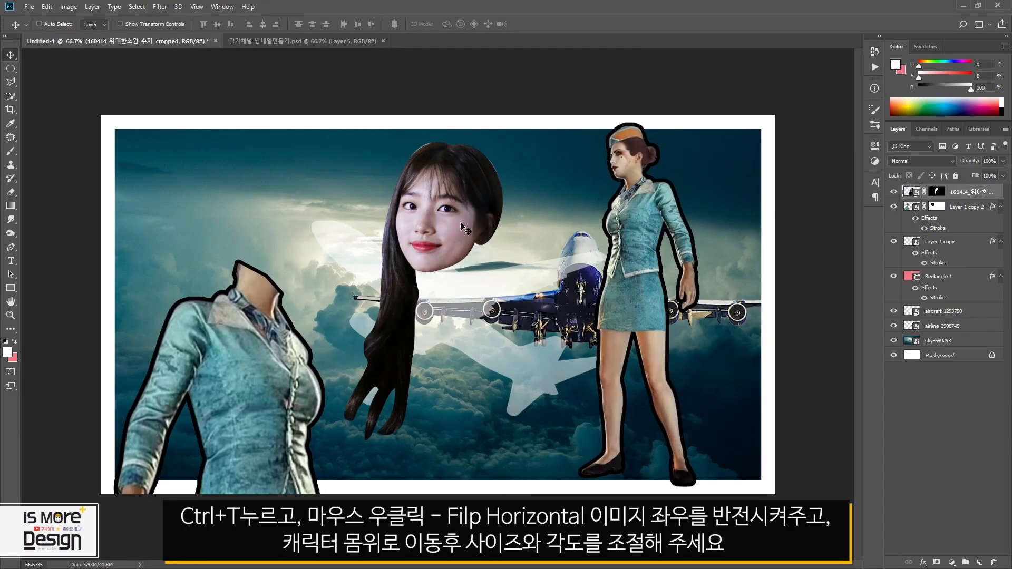
Flip the cut-out face horizontally with Free Transform
key(ctrl+t)
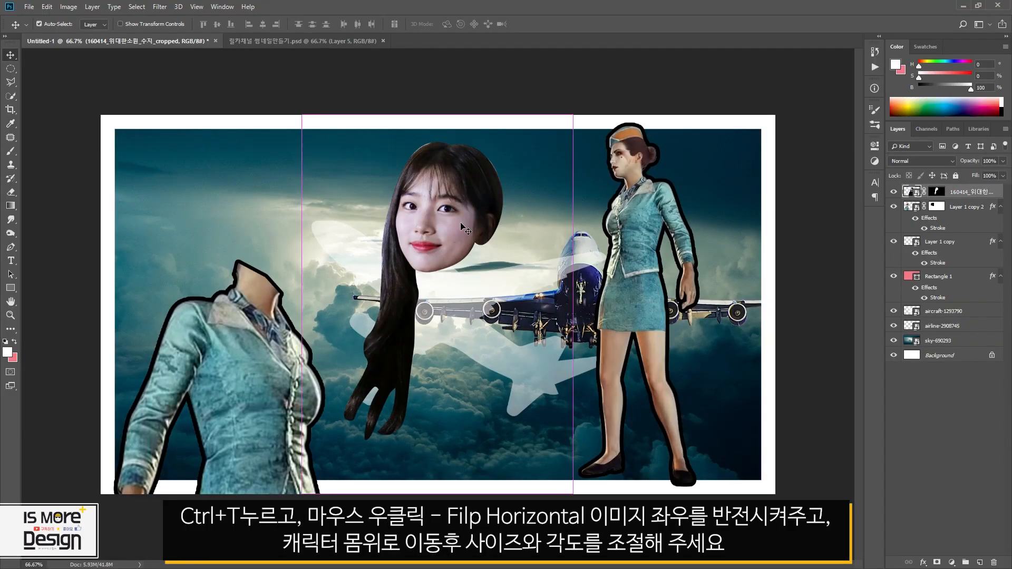
right_click(461, 213)
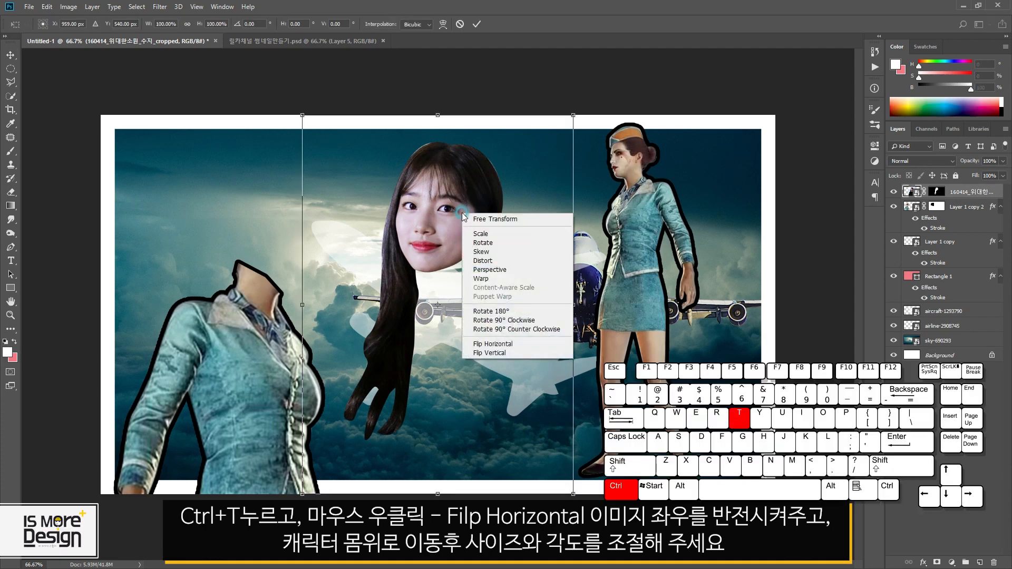
click(480, 345)
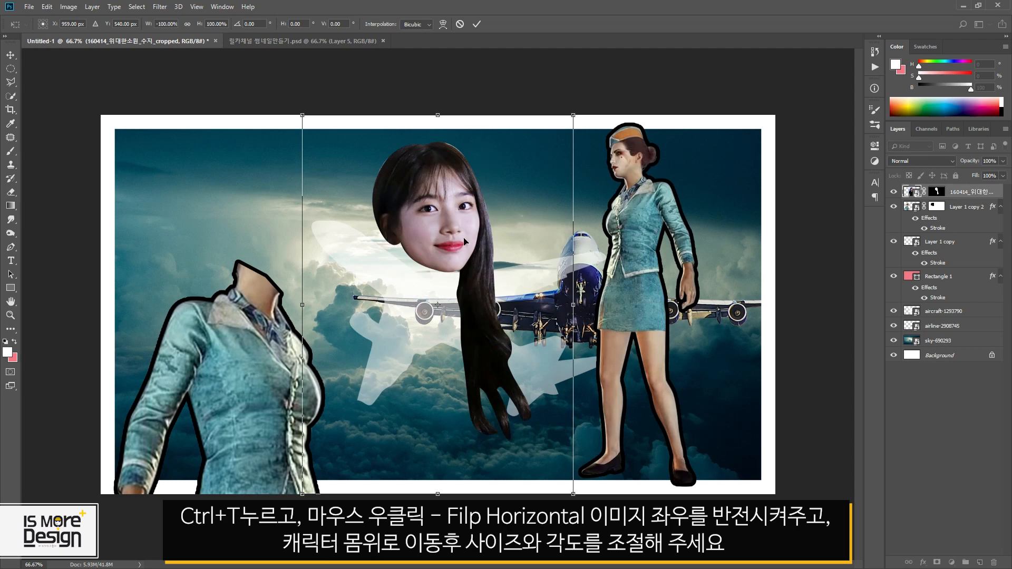
Move the cut-out face onto the large body's neck, enlarge it to about 128% and rotate it about 9°
drag(466, 224, 298, 241)
drag(403, 135, 442, 83)
drag(450, 85, 464, 132)
drag(289, 187, 280, 200)
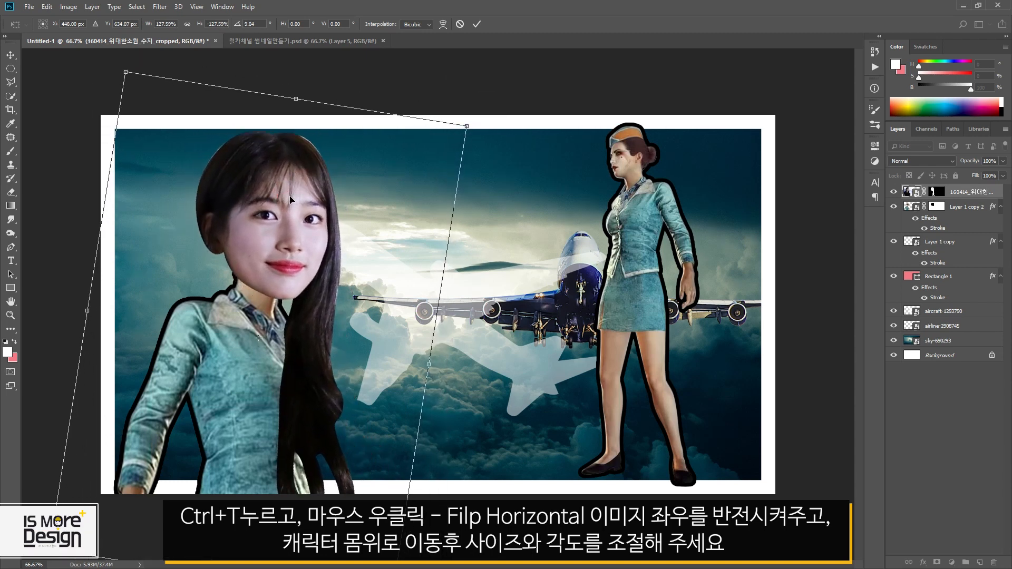
key(Return)
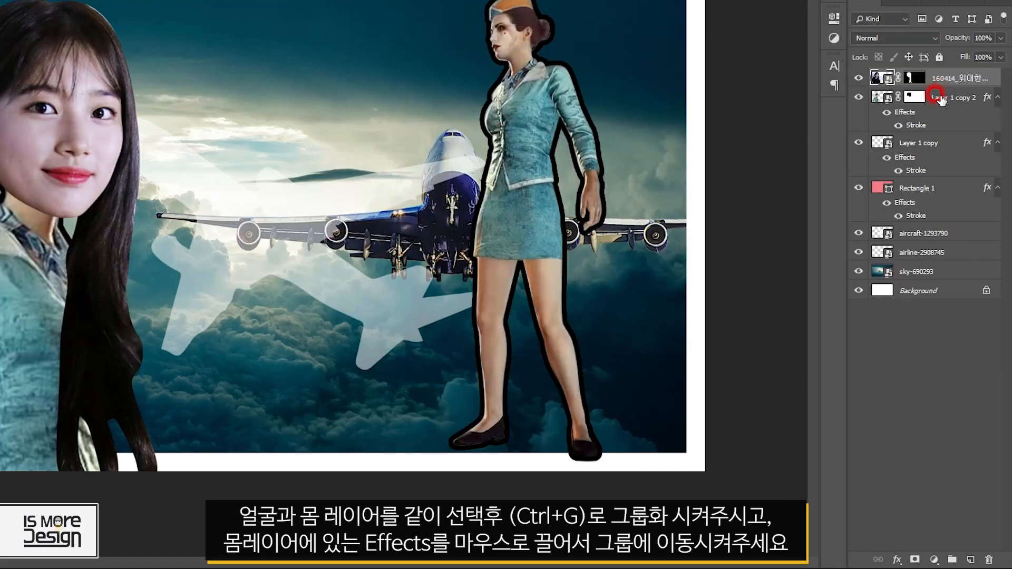
Group the face and body layers and move the body layer's stroke effect onto the group
key(ctrl+g)
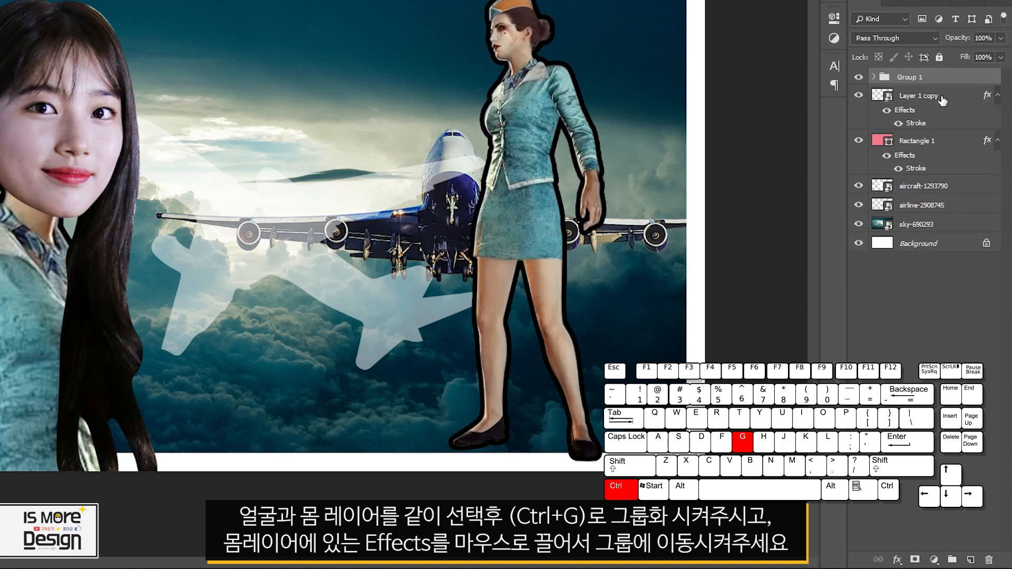
click(874, 77)
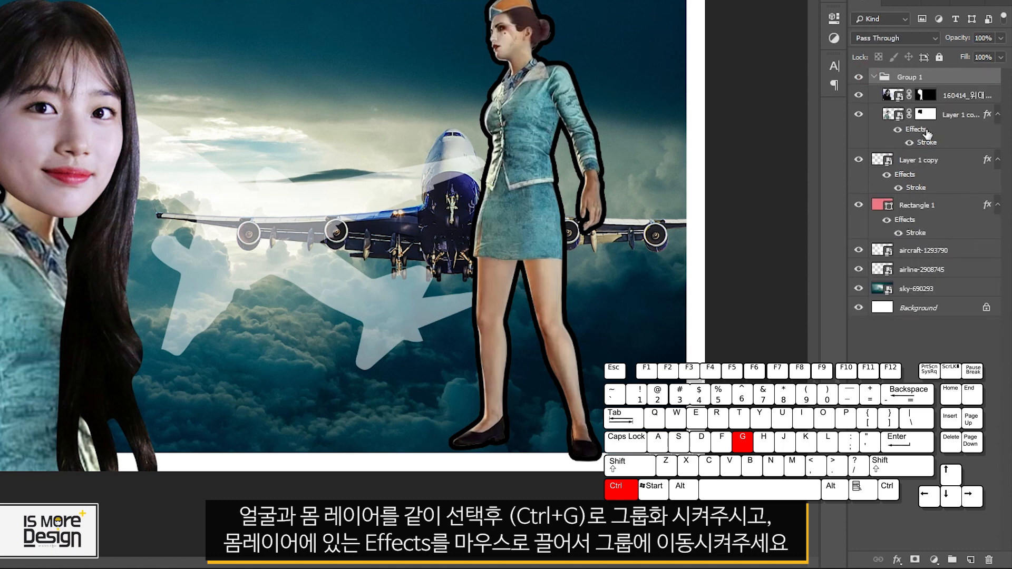
click(958, 116)
drag(920, 132, 933, 79)
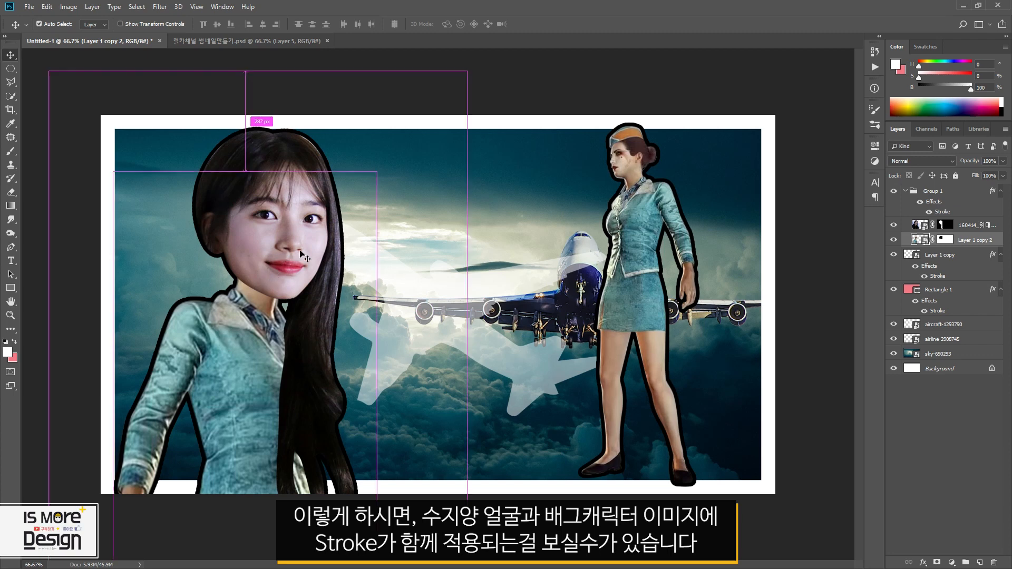
Rotate the face layer about -1.2° so the head sits naturally on the neck
click(950, 225)
key(ctrl+t)
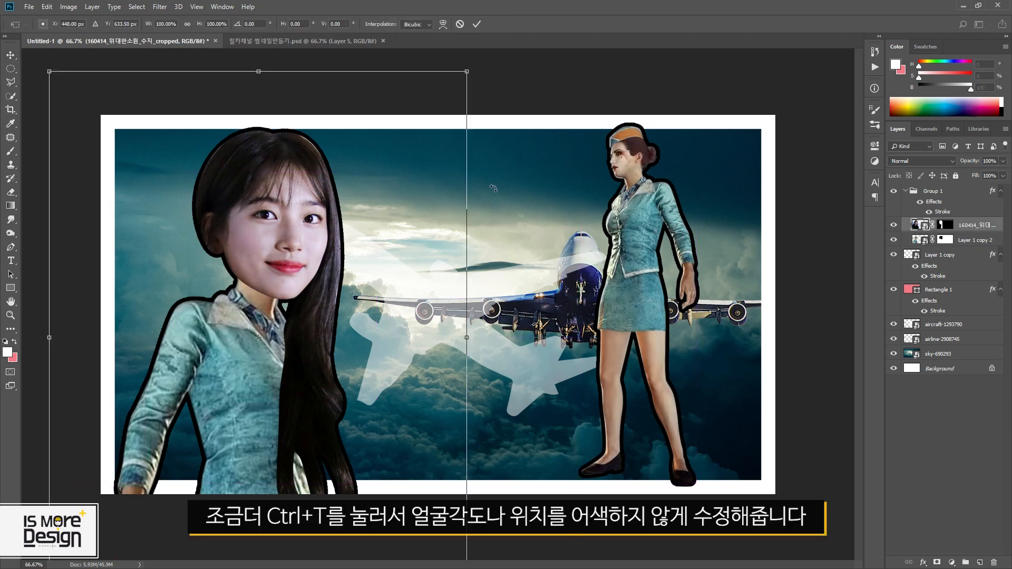
drag(494, 183, 520, 163)
key(Return)
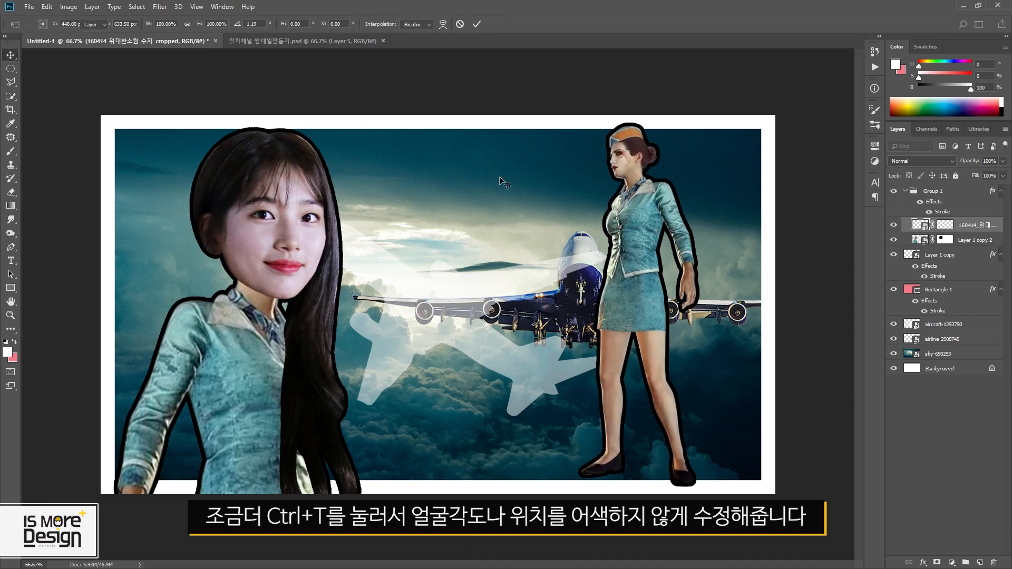
Rasterize the 160414_위대한소원_수지_cropped face layer
right_click(921, 225)
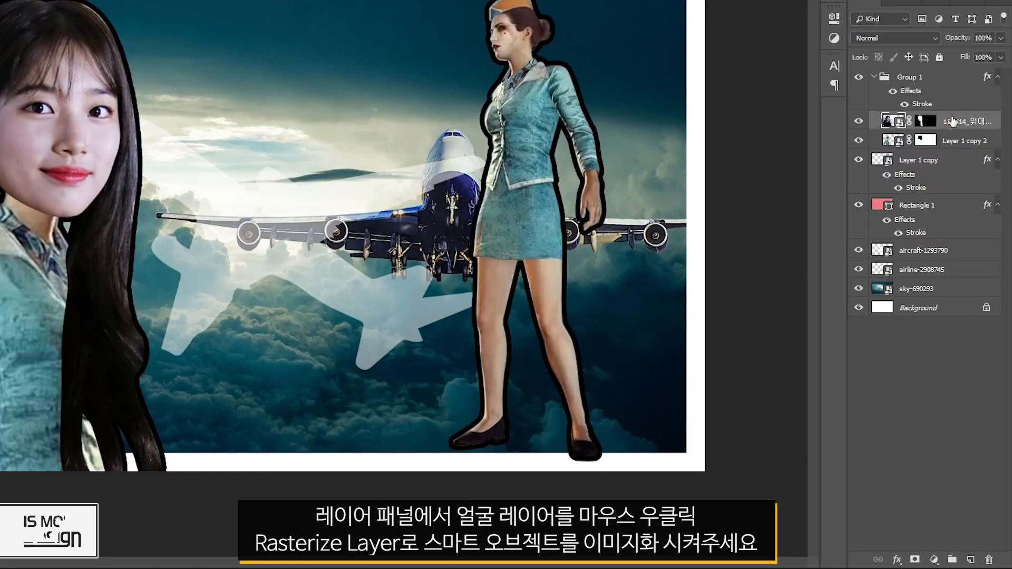
right_click(952, 121)
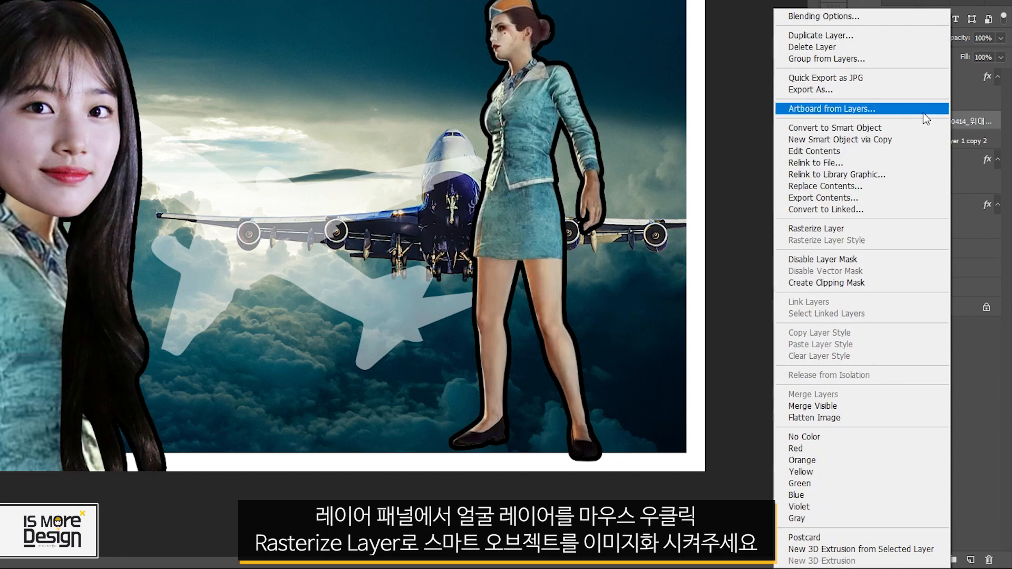
click(819, 231)
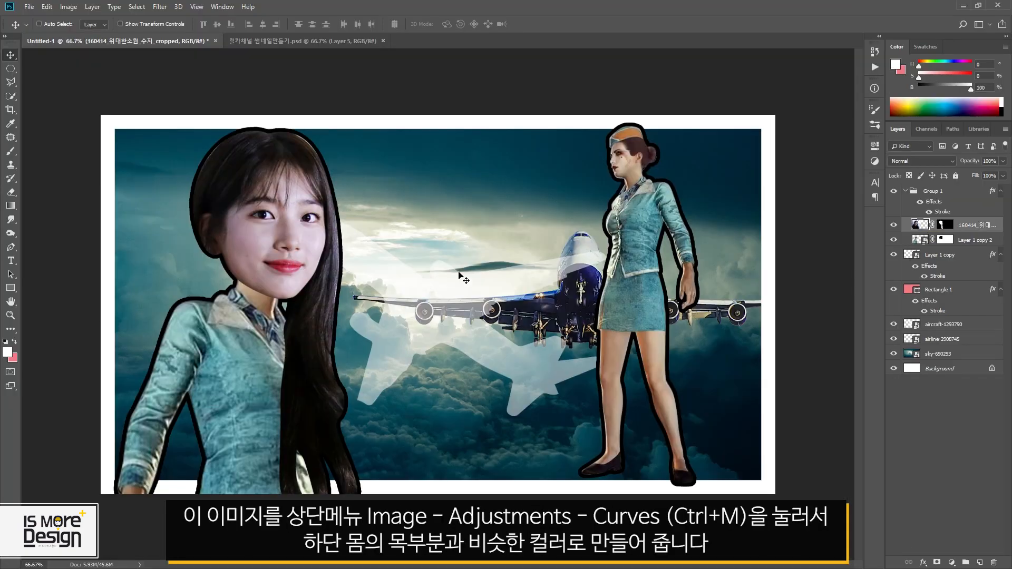
Lower the midtones of the face layer's red and blue channels with Curves to match the neck's color
click(69, 7)
mouse_move(86, 35)
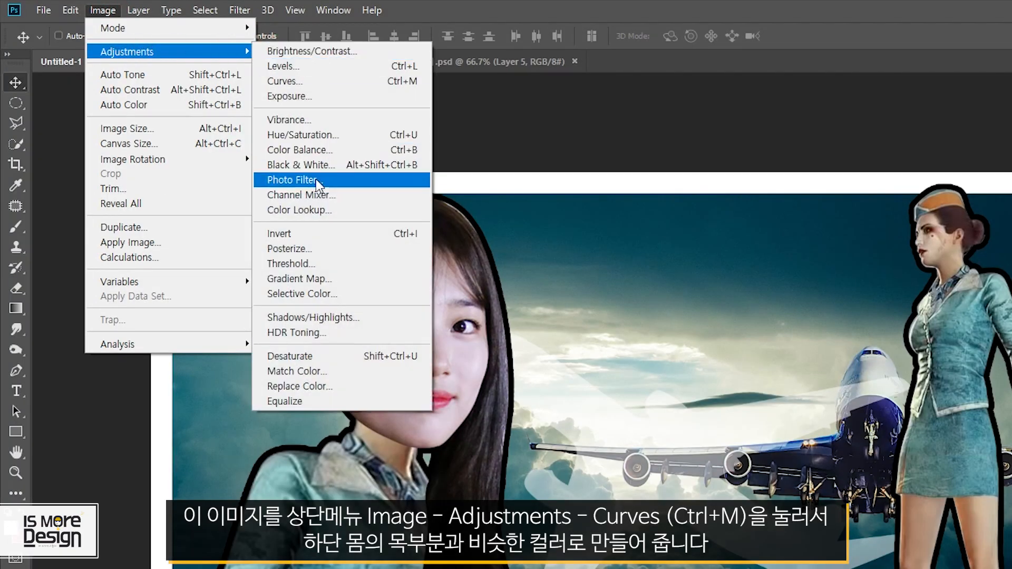
click(316, 81)
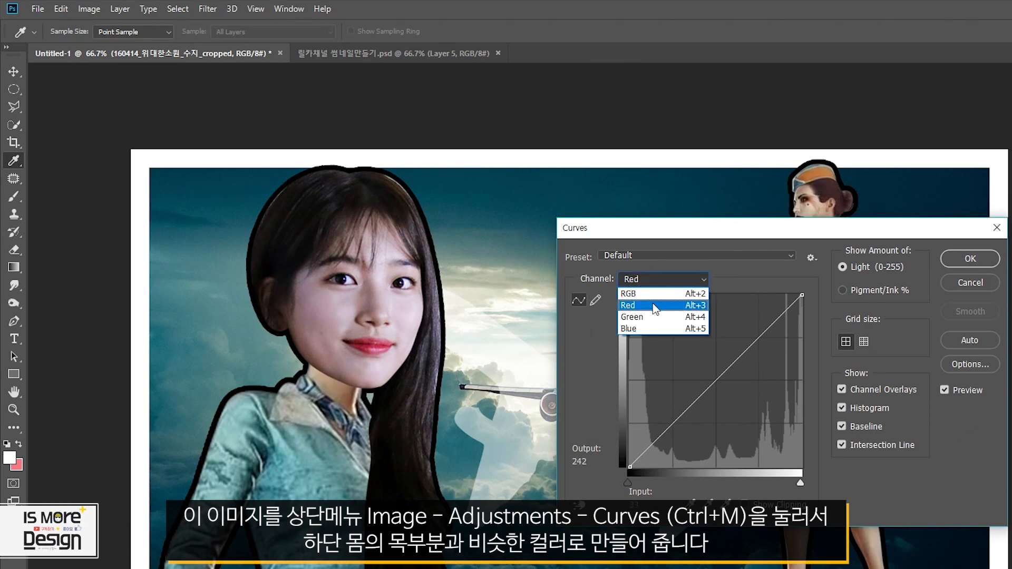
click(654, 288)
click(722, 387)
click(677, 284)
click(652, 338)
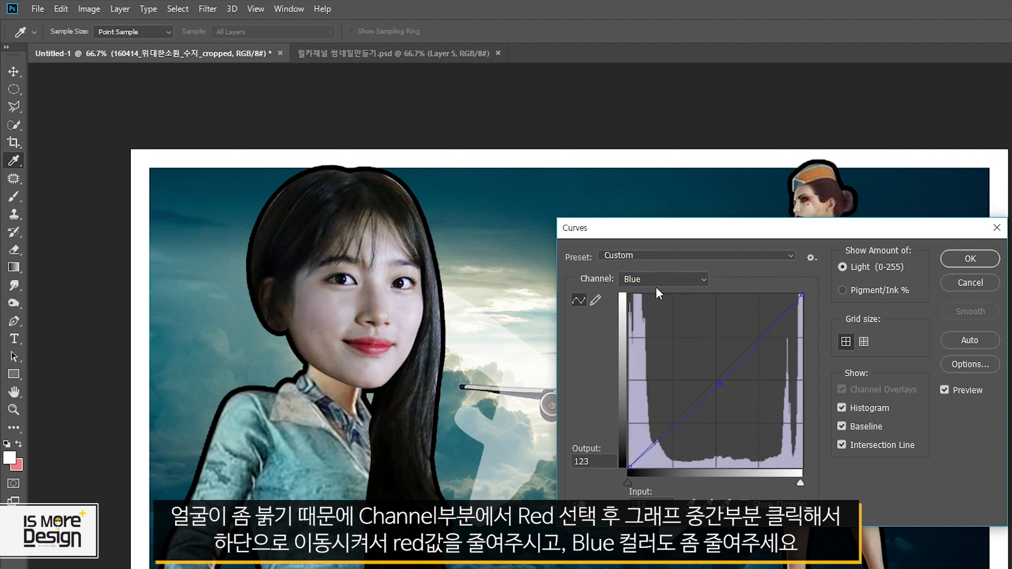
Raise the midtones of the RGB curve to brighten the whole face and apply the Curves adjustment
click(674, 279)
click(643, 296)
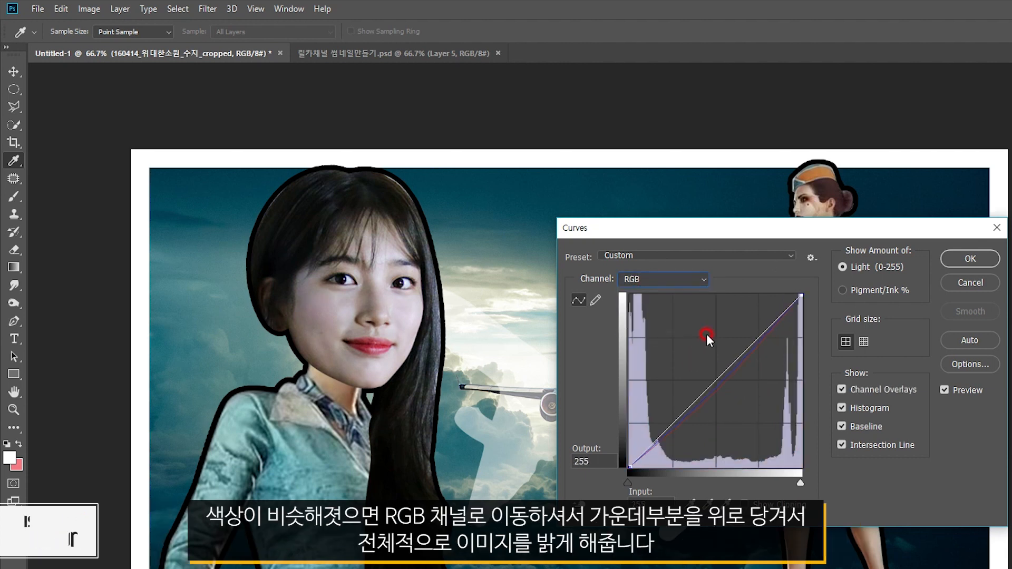
drag(728, 366, 713, 355)
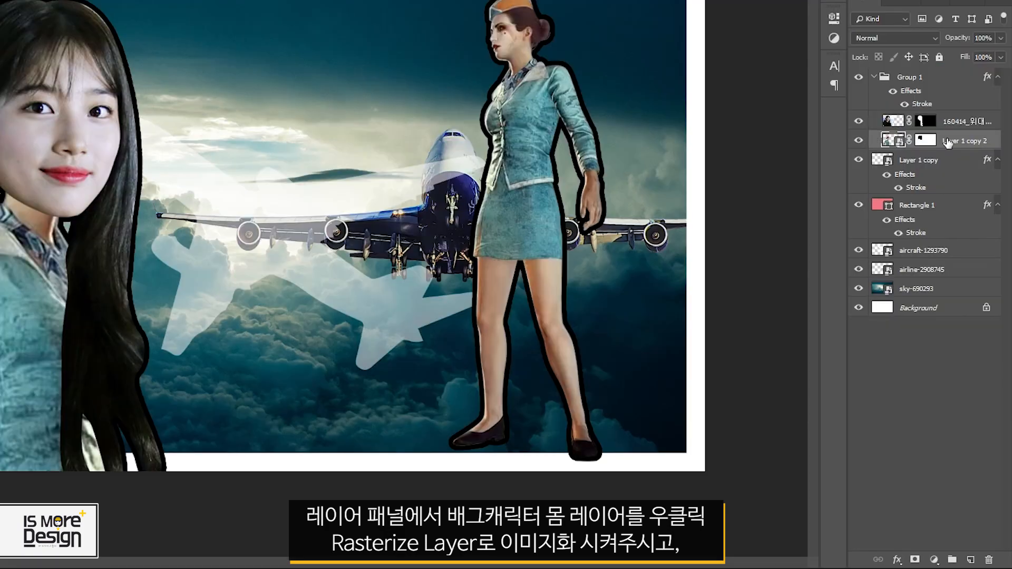
Rasterize the Layer 1 copy 2 body and darken the neck edge below the chin using the Burn tool at 30% exposure
right_click(951, 142)
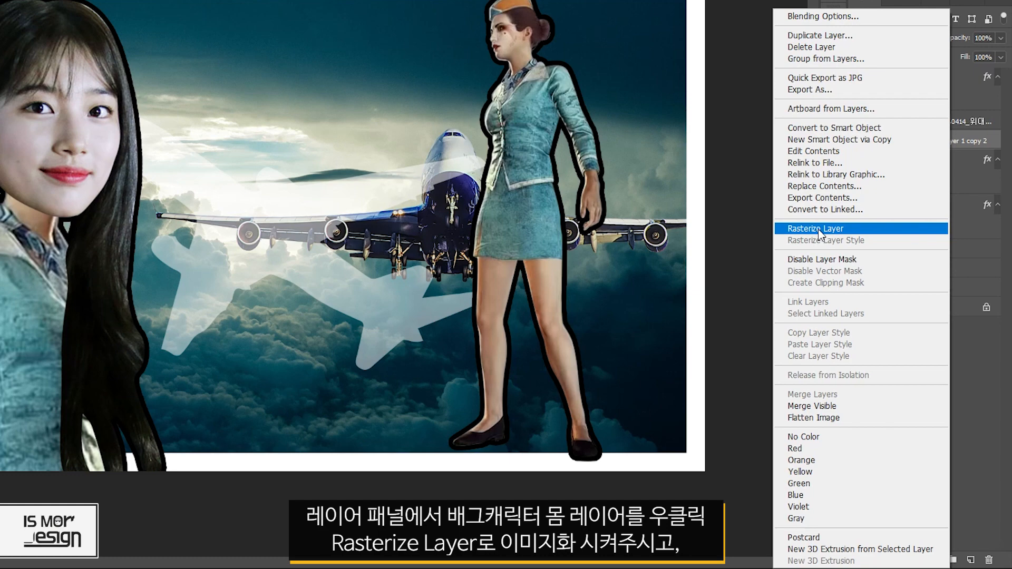
click(818, 229)
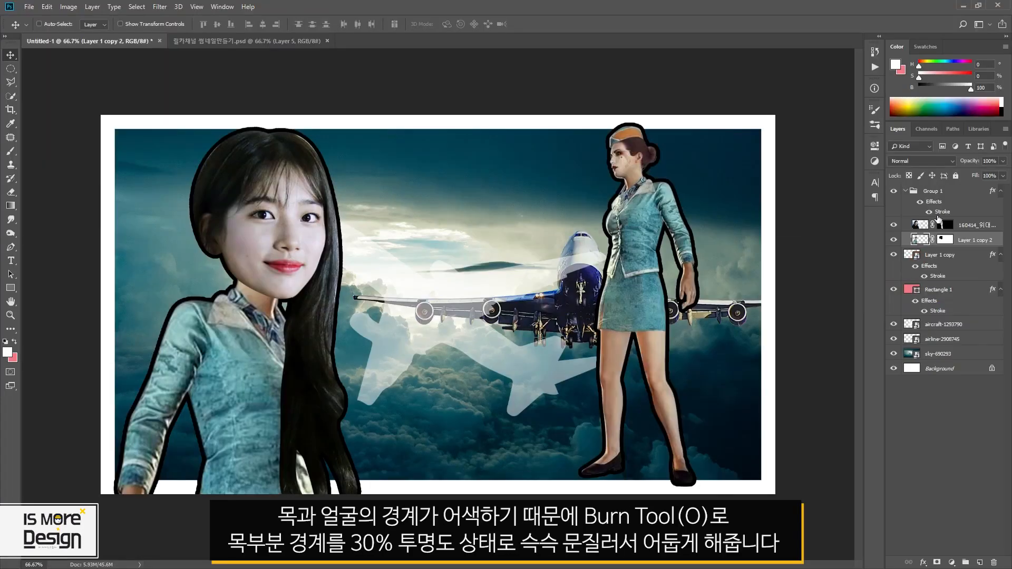
click(249, 344)
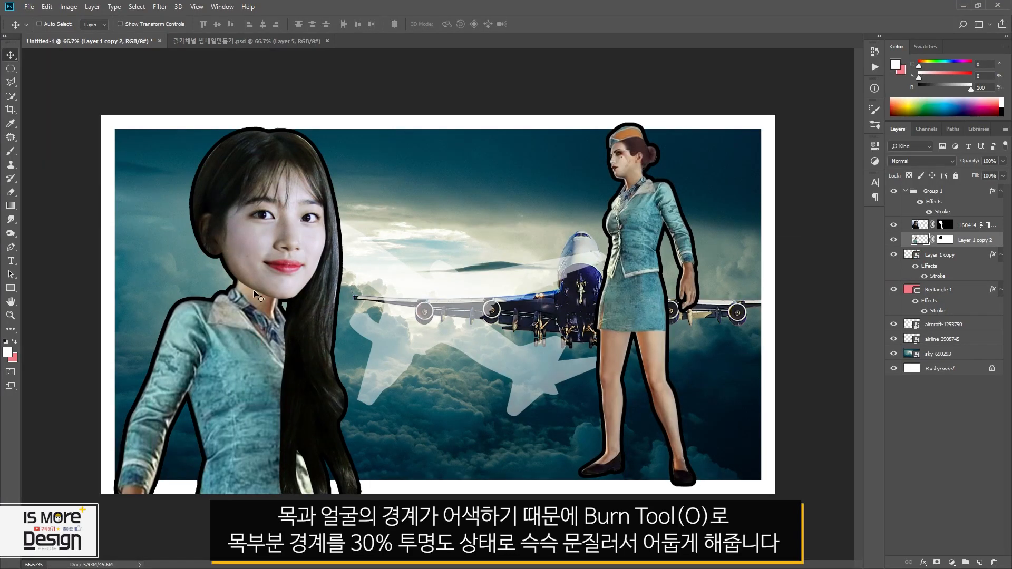
right_click(10, 233)
click(42, 243)
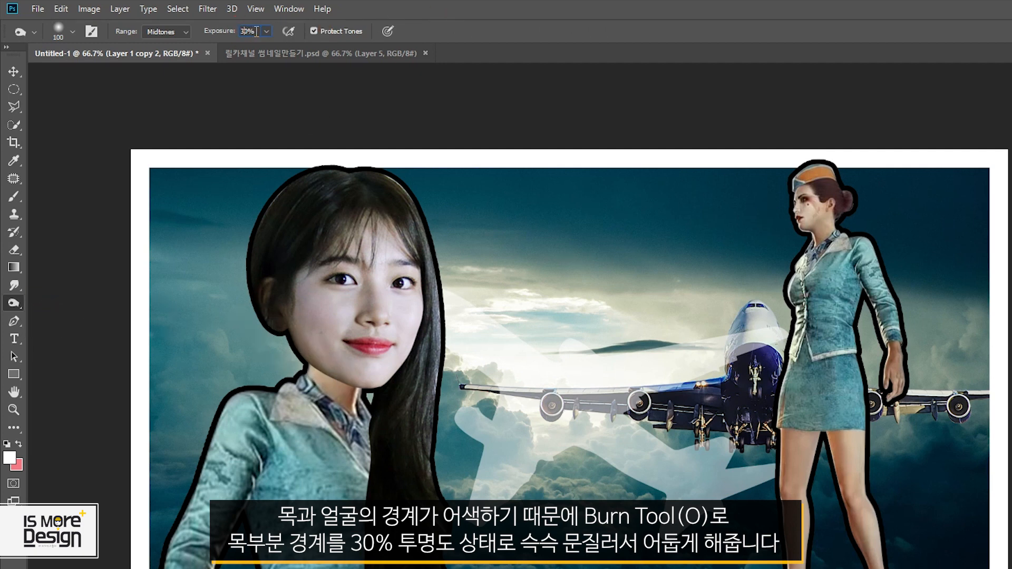
mouse_move(293, 334)
mouse_down()
mouse_move(317, 363)
mouse_move(353, 378)
mouse_up()
key(bracketleft)
key(bracketleft)
key(bracketleft)
key(bracketleft)
Move Group 1 with the face and body slightly up and to the left on the canvas
key(v)
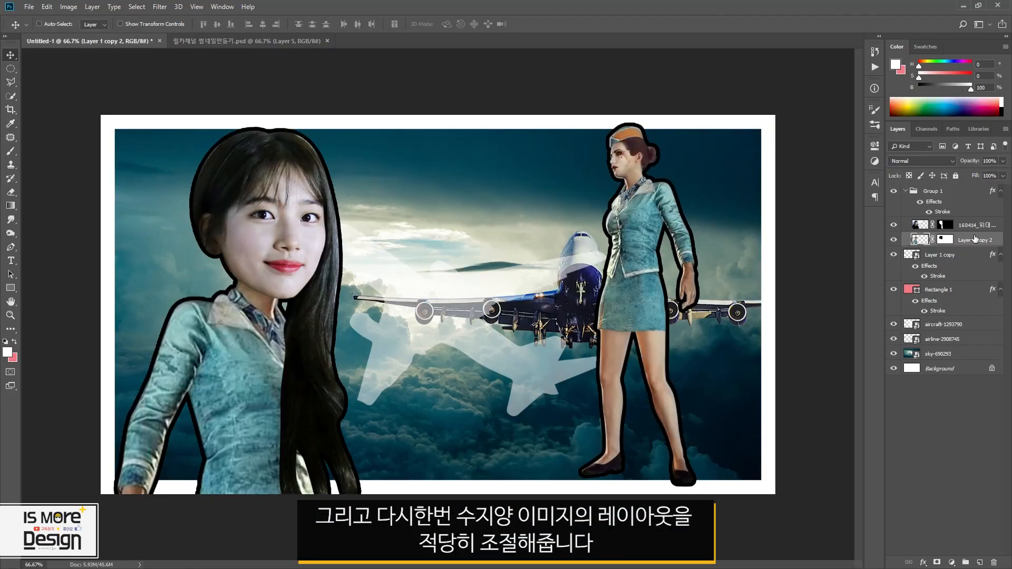
click(952, 192)
mouse_move(286, 241)
mouse_down()
mouse_move(278, 232)
mouse_move(283, 238)
mouse_up()
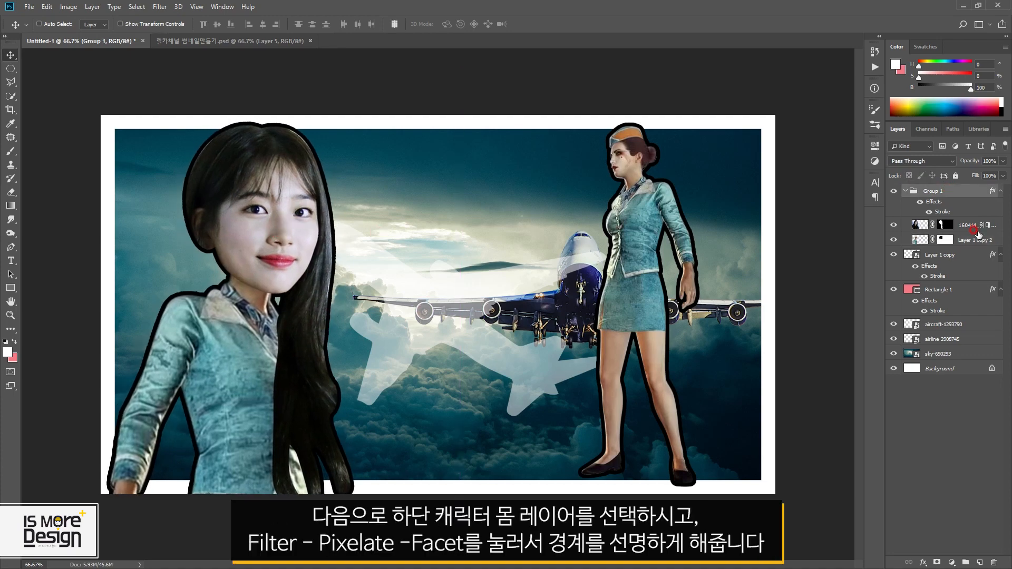
Apply the Pixelate Facet filter to the Layer 1 copy 2 body layer
click(970, 225)
click(916, 241)
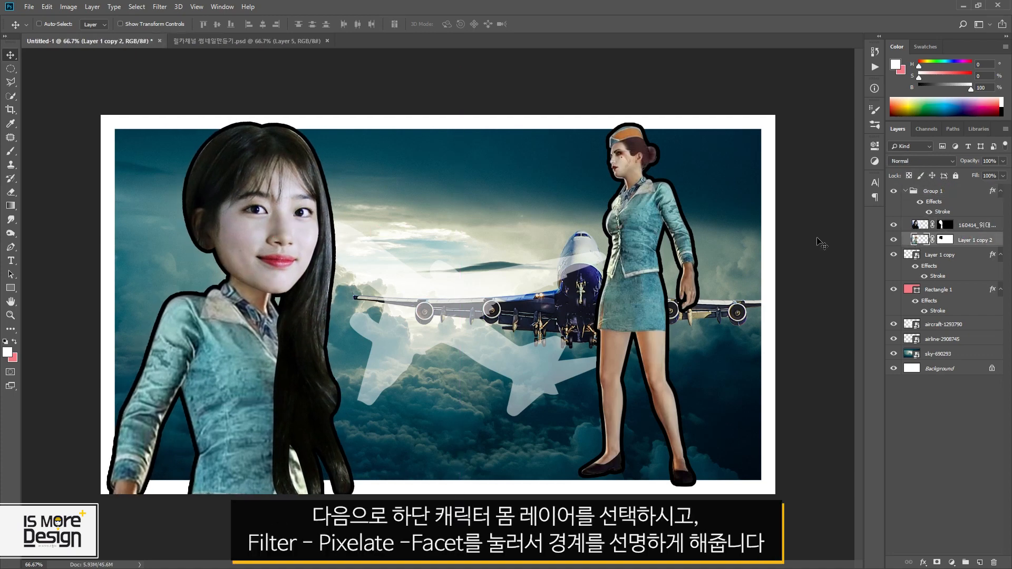
click(160, 6)
mouse_move(180, 170)
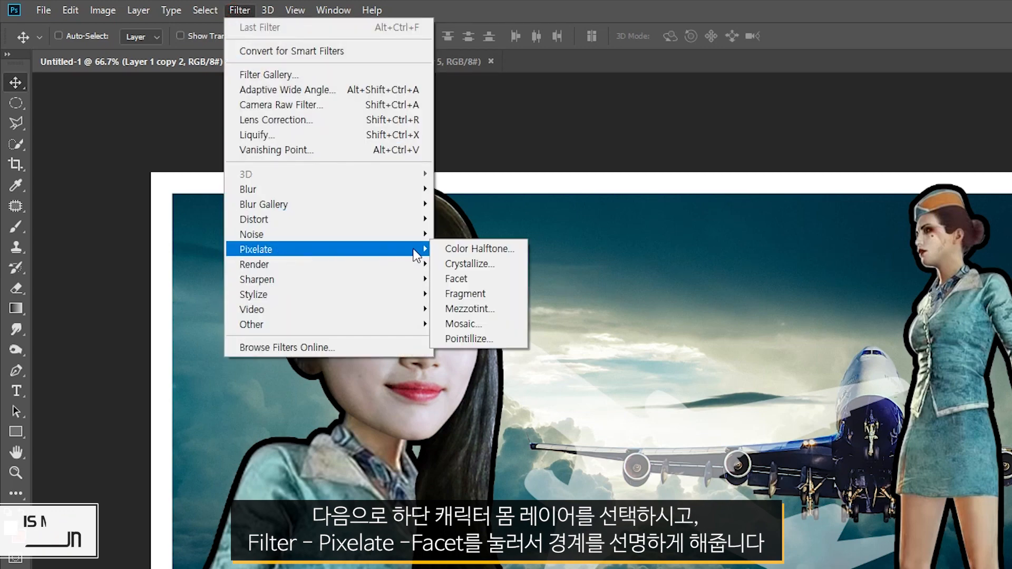
click(477, 279)
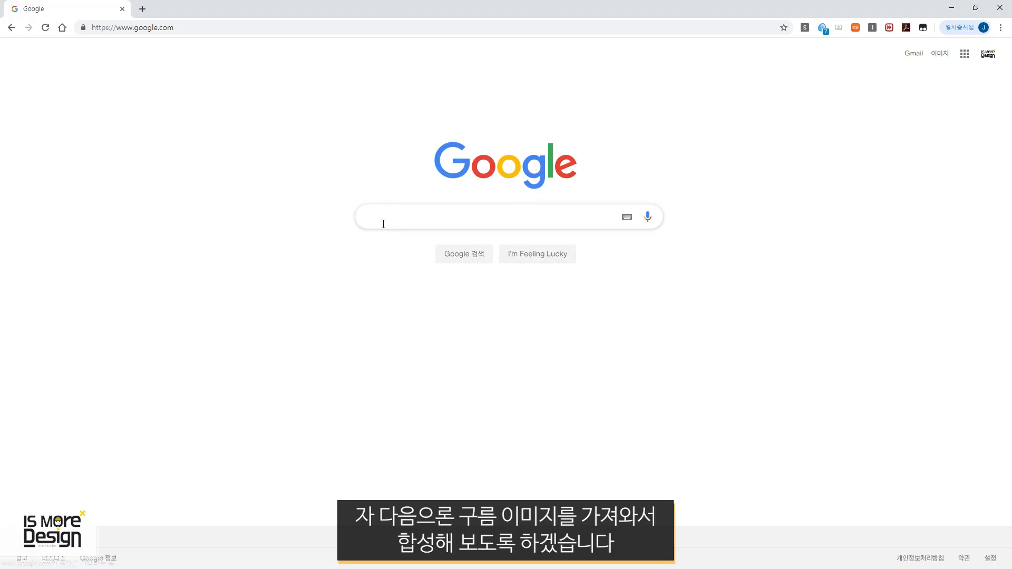
Switch to Chrome and search Google Images for "구름 png"
click(379, 220)
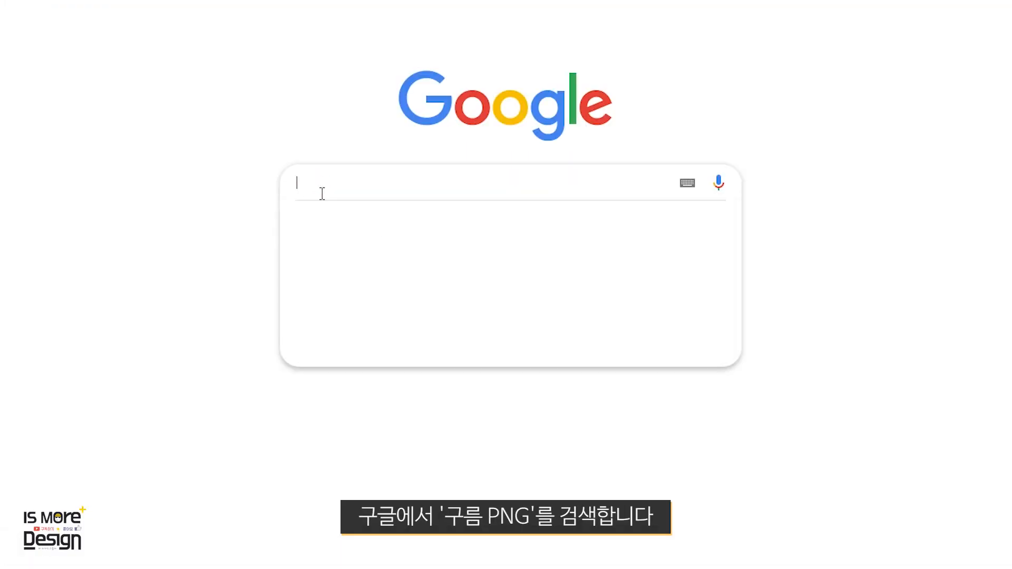
text(구름 pn)
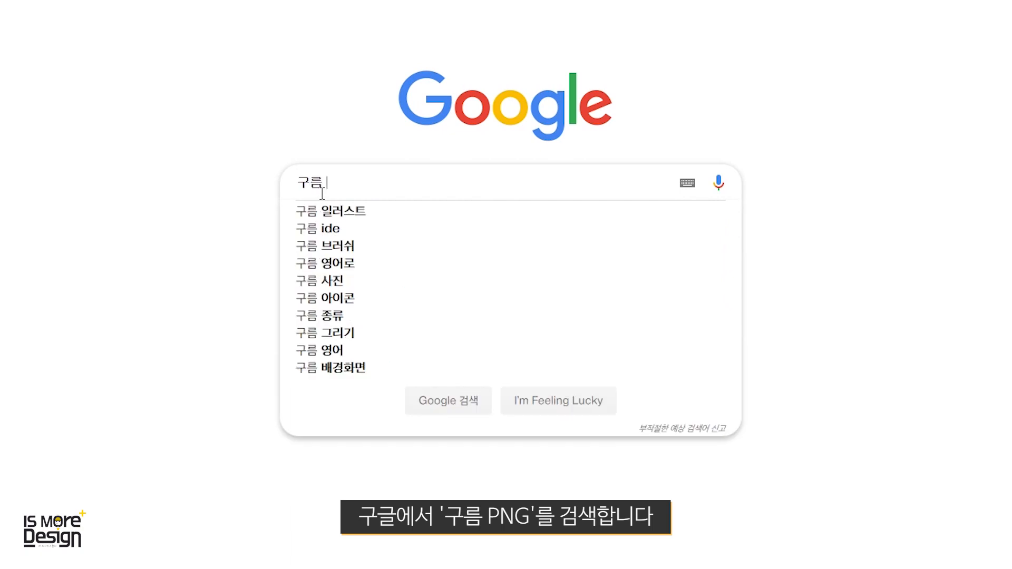
text(g)
key(Return)
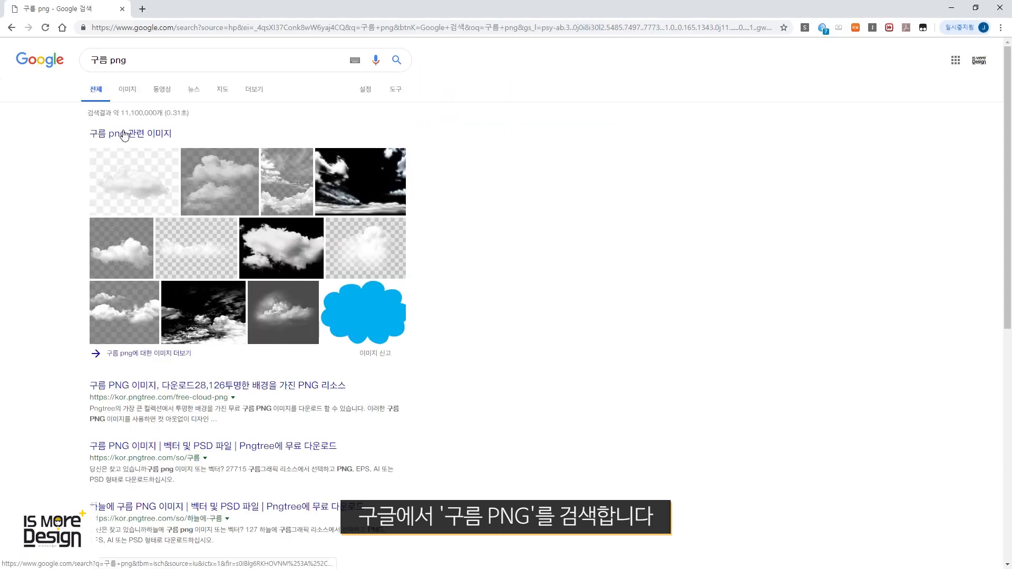
click(128, 89)
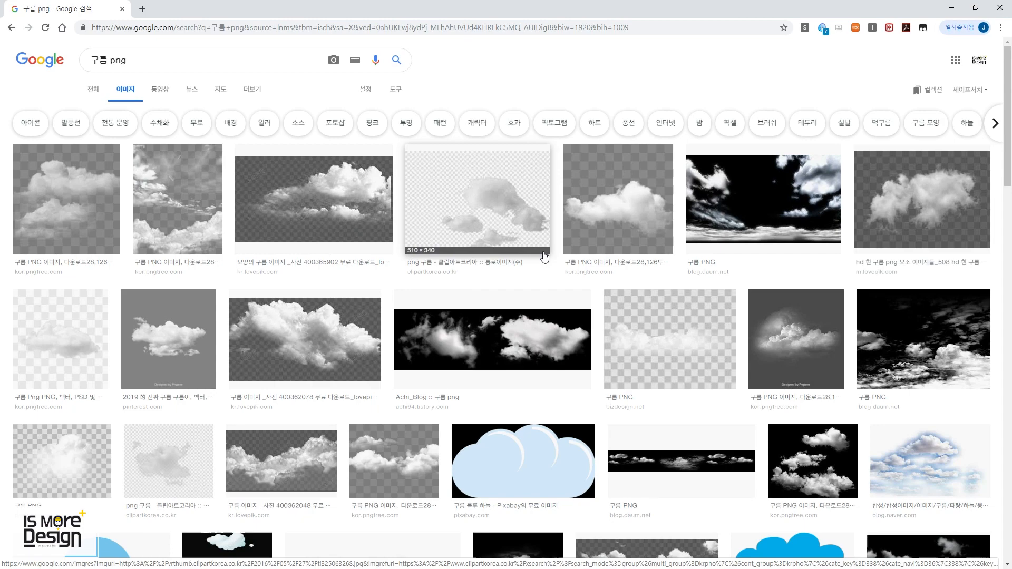
Browse the cloud image results and preview Achi_Blog's pale 구름 png to check for a transparent background
scroll(545, 257, down, 6)
click(336, 265)
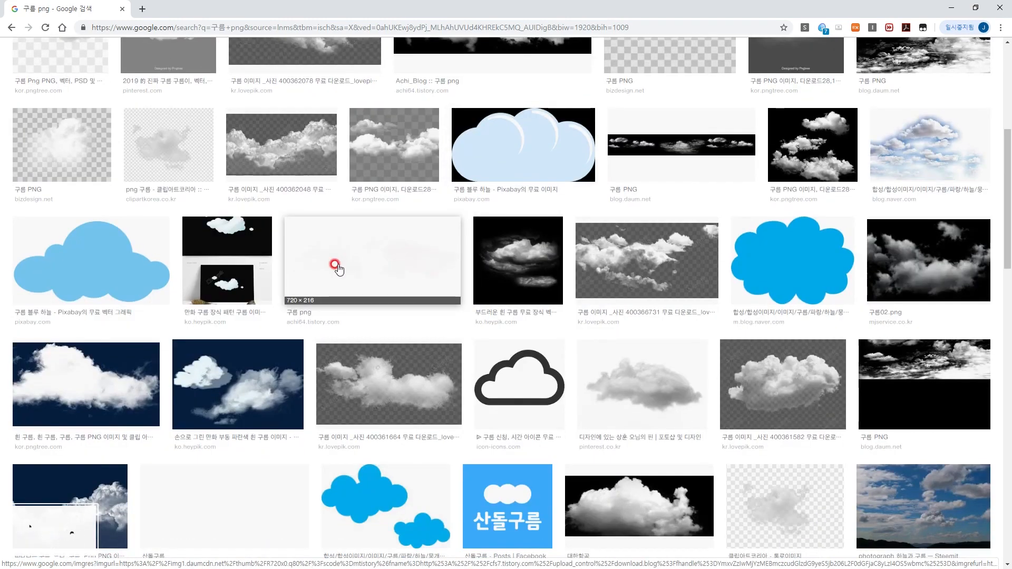
scroll(368, 220, up, 5)
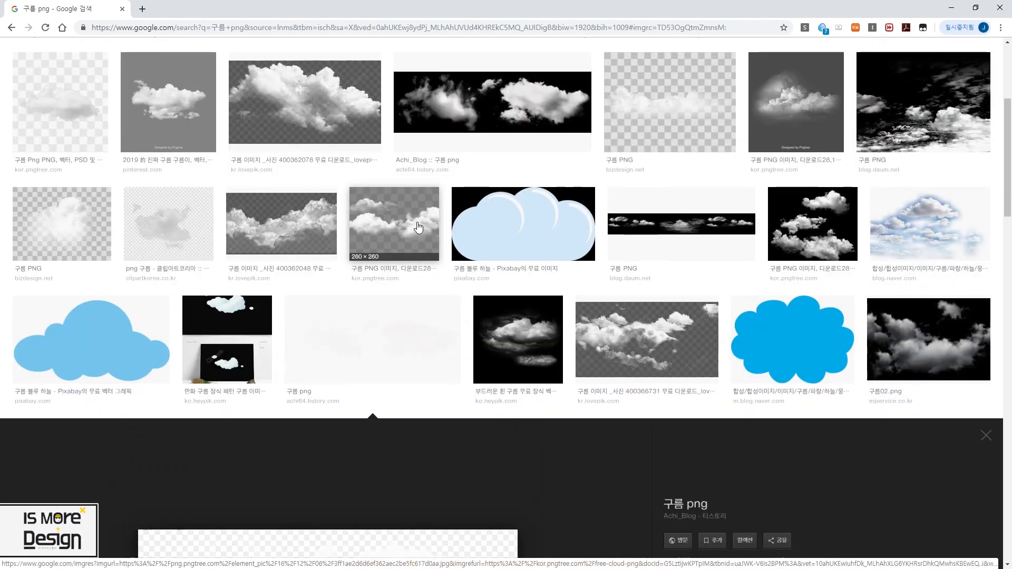
scroll(418, 228, up, 3)
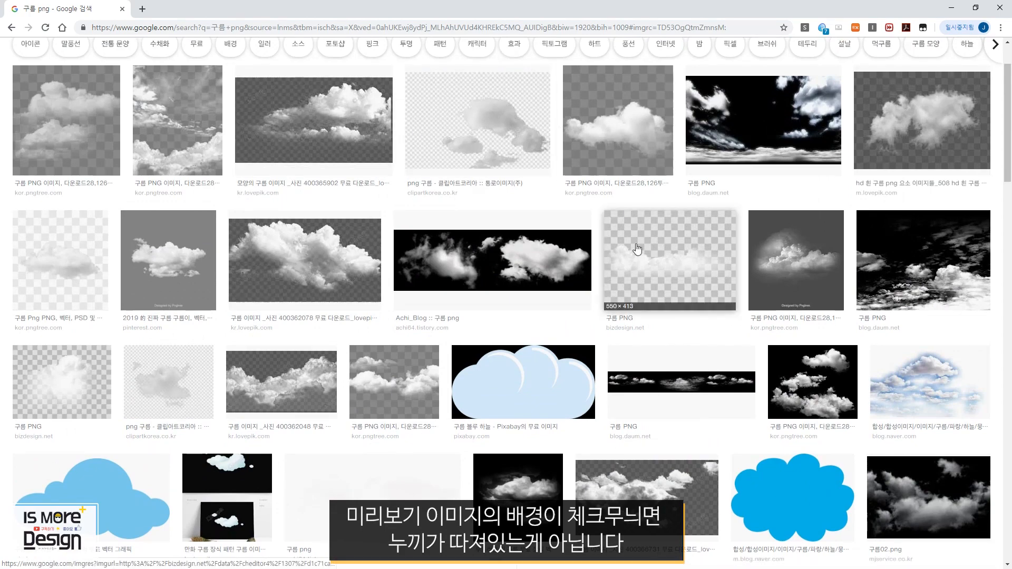
scroll(355, 204, down, 6)
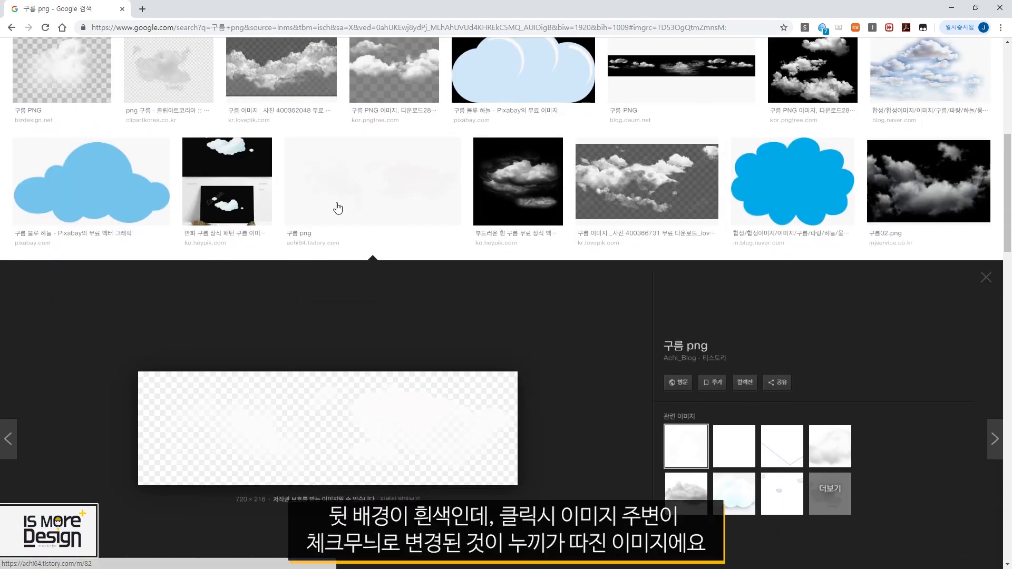
scroll(311, 263, down, 2)
scroll(323, 316, down, 2)
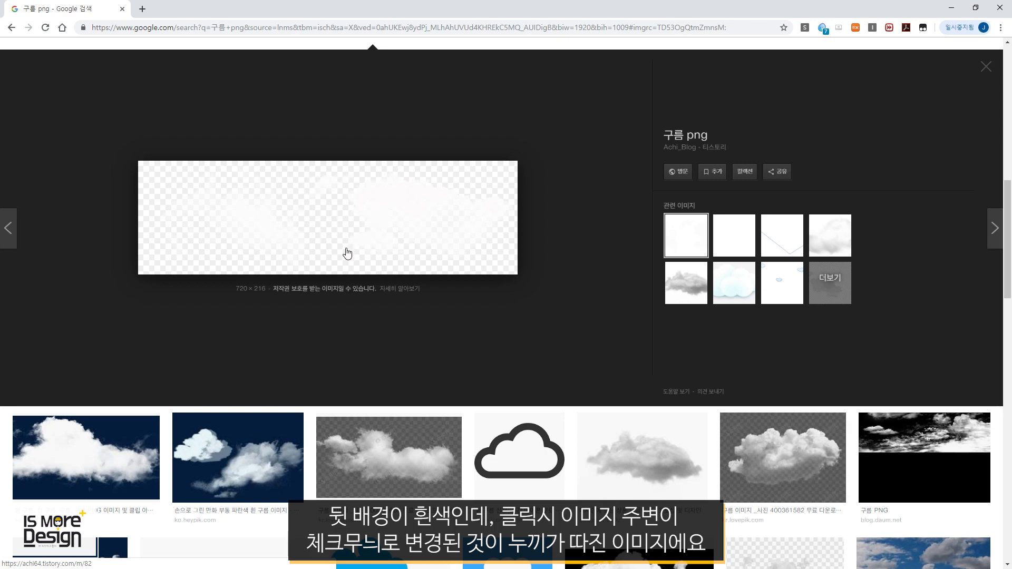
Save the previewed cloud image and place it in the Photoshop thumbnail between the two figures, over the airliner
drag(417, 203, 401, 211)
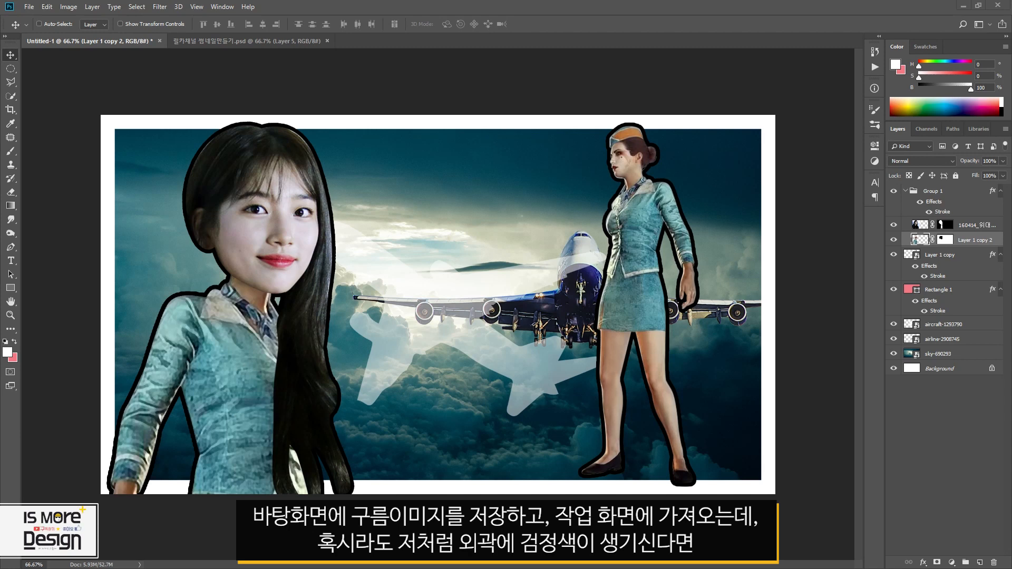
drag(598, 389, 599, 364)
key(Return)
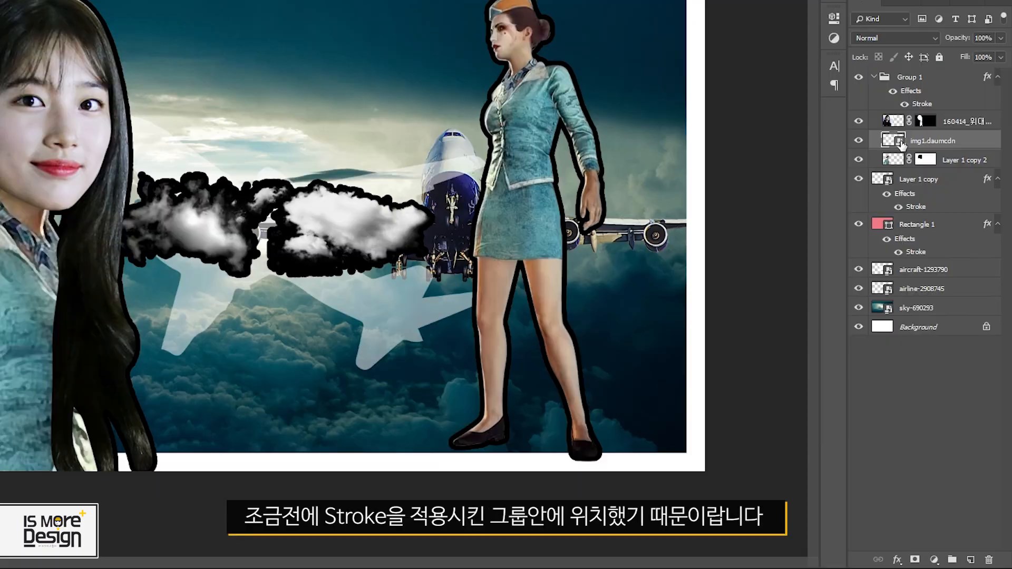
Move the img1.daumcdn cloud layer out of Group 1 to below Rectangle 1 and enlarge it to about 171% behind the right attendant's legs
drag(924, 142, 892, 255)
drag(364, 244, 557, 404)
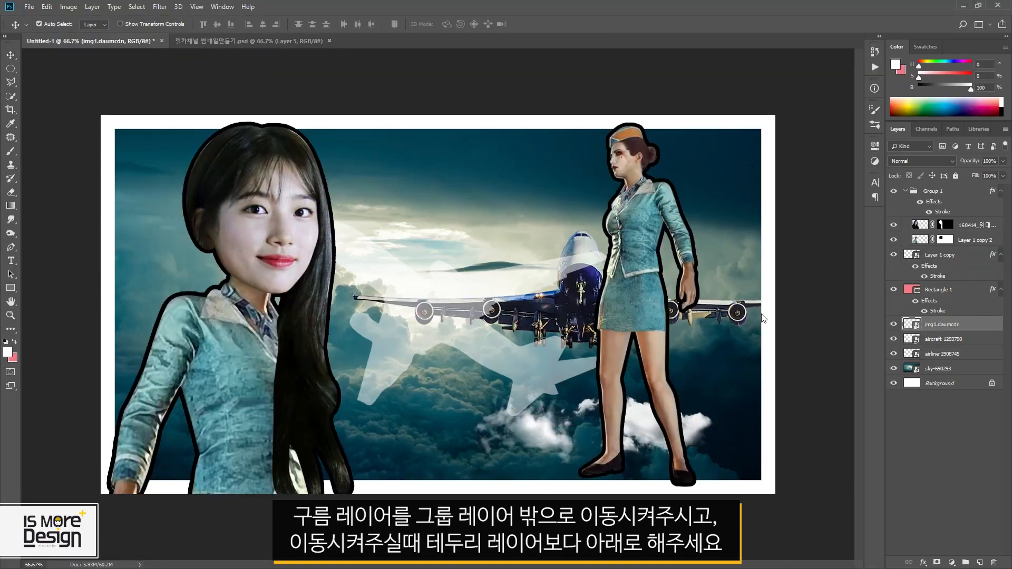
key(ctrl+t)
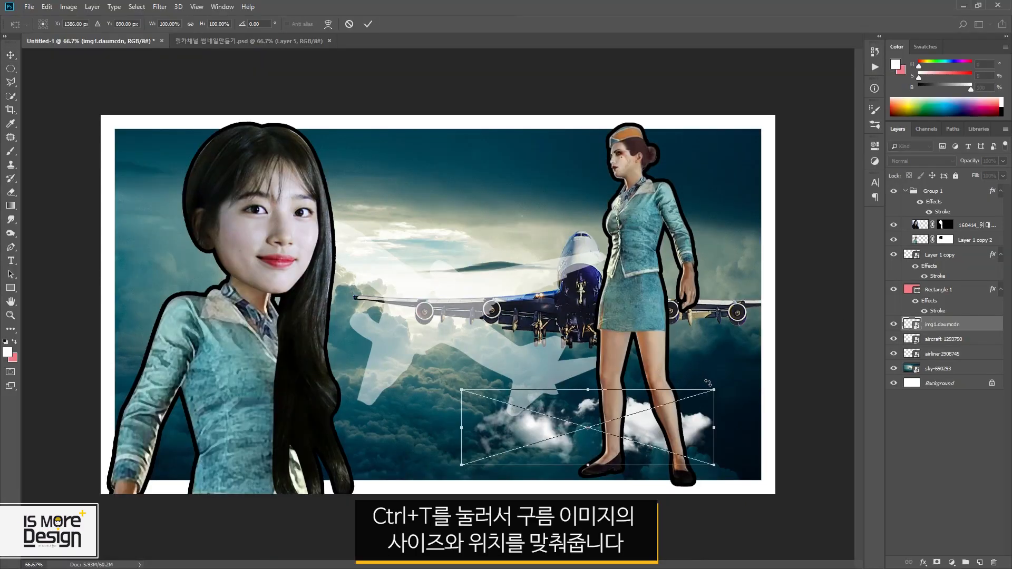
drag(716, 389, 796, 348)
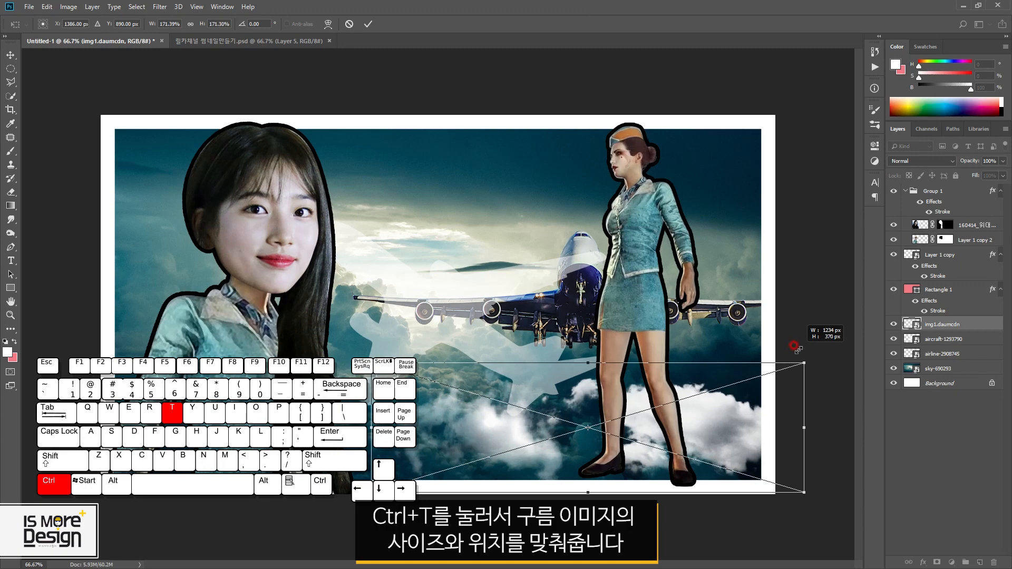
key(Return)
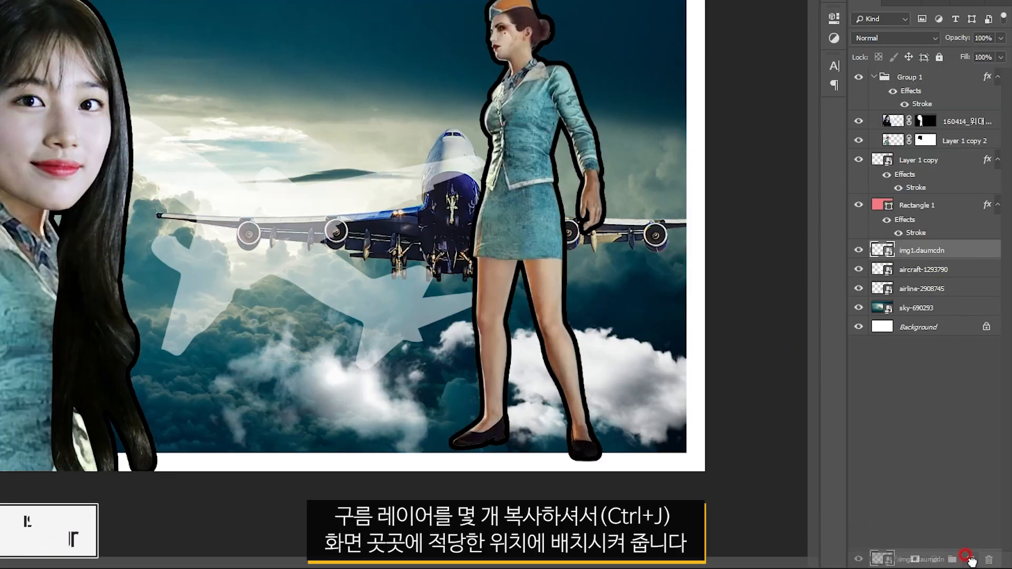
Duplicate the cloud layer, place the copy above Layer 1 copy, and position it over the right attendant's skirt and hand
key(ctrl+j)
drag(919, 256, 916, 154)
drag(565, 360, 655, 249)
Duplicate the upper cloud copy, flip it horizontally, and place it behind the left attendant's head and shoulder near the left border
drag(907, 165, 970, 558)
drag(567, 203, 282, 198)
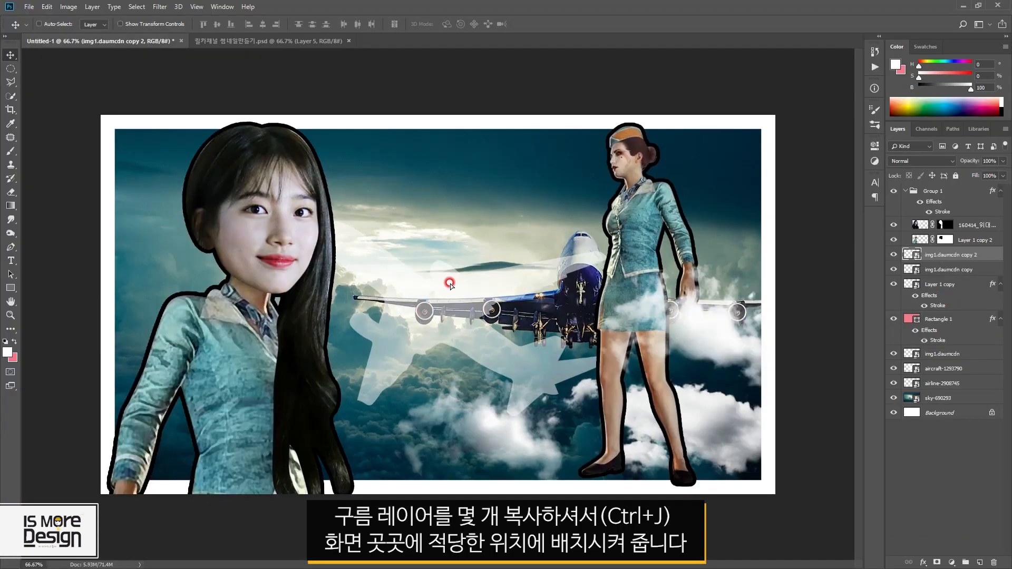
drag(450, 285, 122, 226)
key(ctrl+t)
right_click(367, 265)
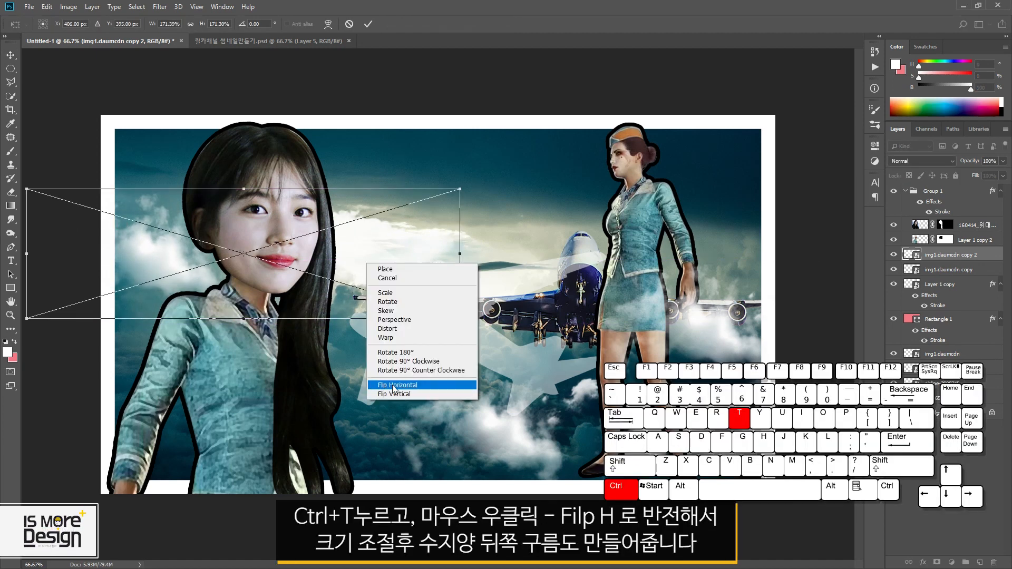
click(393, 389)
drag(336, 259, 201, 259)
key(Return)
Reposition the original img1.daumcdn cloud slightly down and to the left behind the right attendant's legs
click(942, 353)
drag(722, 342, 706, 365)
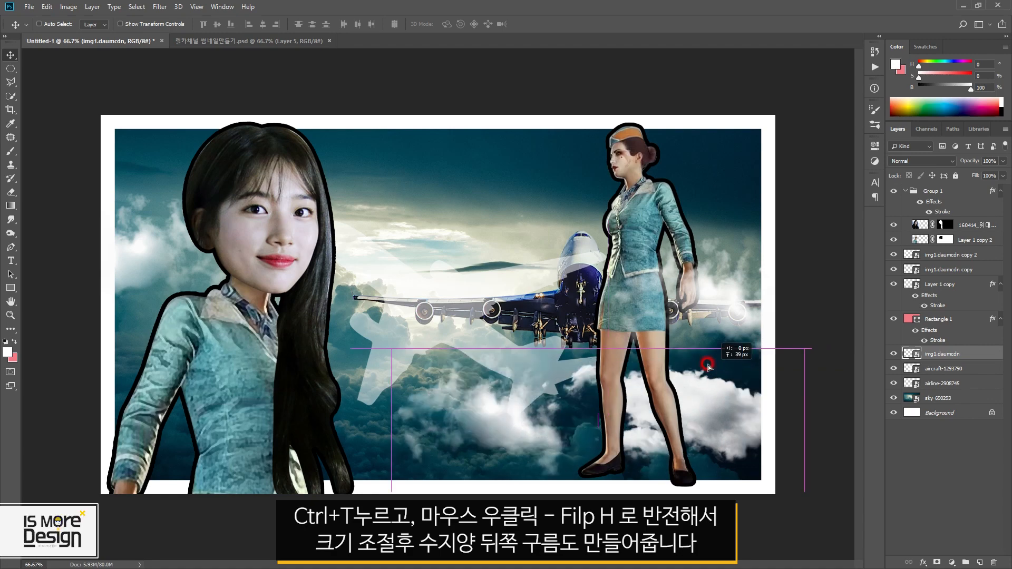
drag(707, 365, 697, 358)
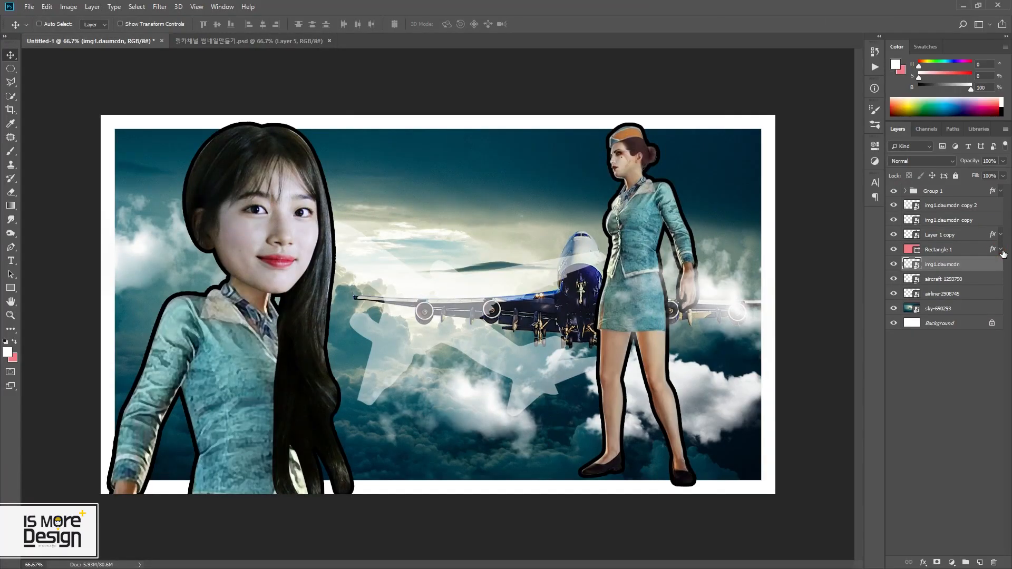
Add black, centered title text above Group 1 reading "릴카채널 썸네일 만들기", broken into three lines
click(937, 192)
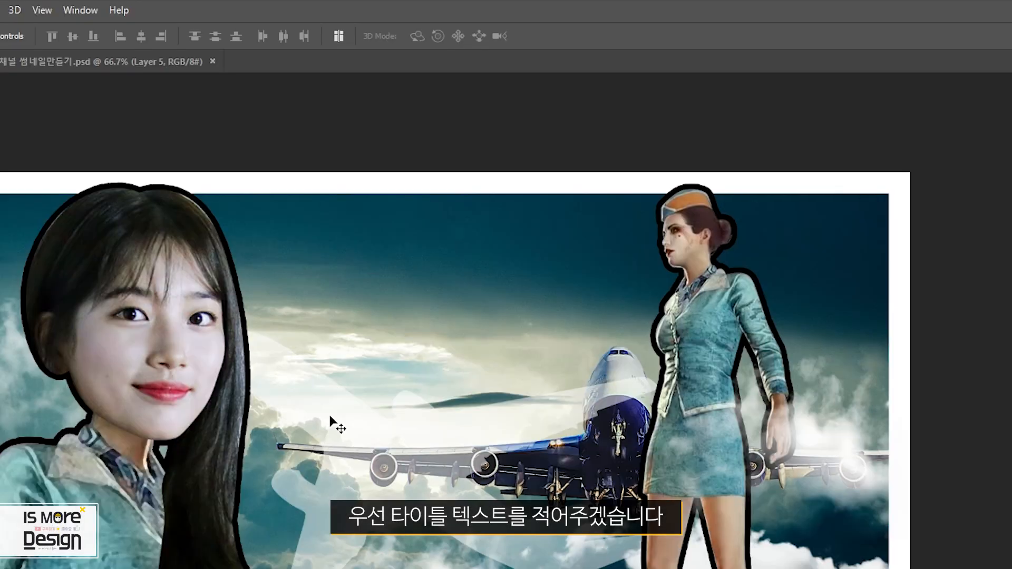
key(t)
click(389, 278)
text(의)
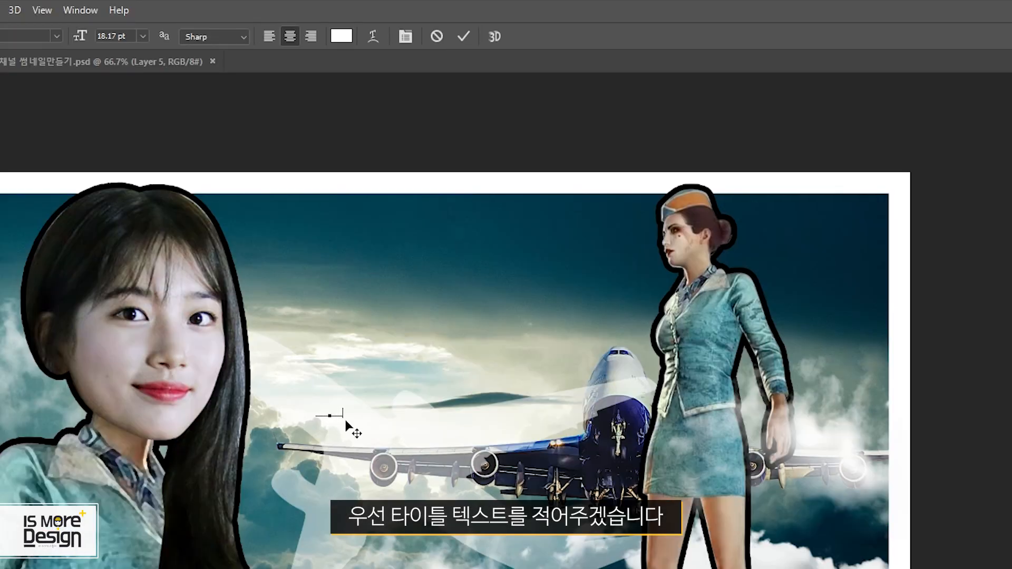
key(ctrl)
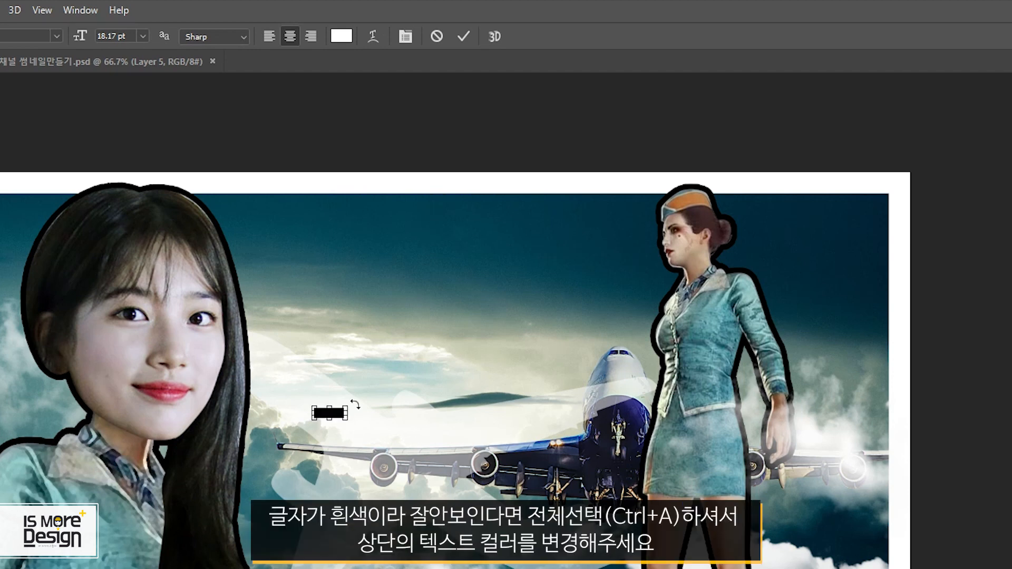
click(347, 40)
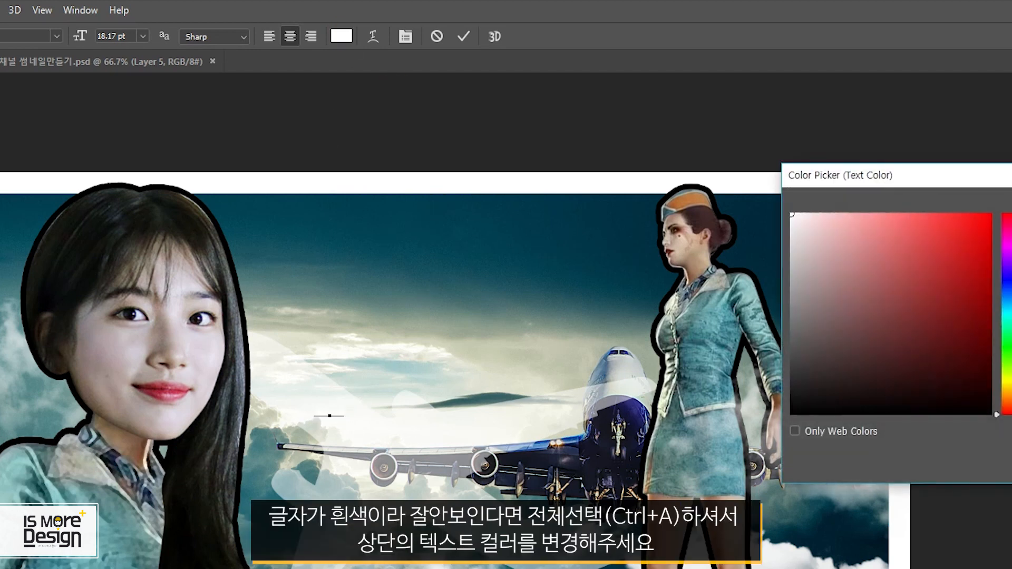
click(794, 414)
key(Return)
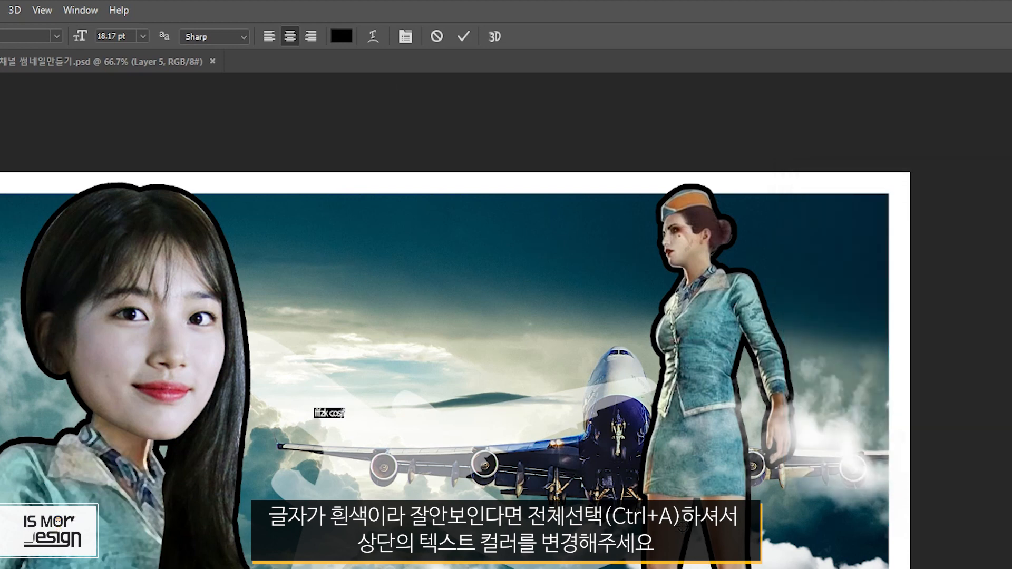
text(릴카채널 썸네일 만들기)
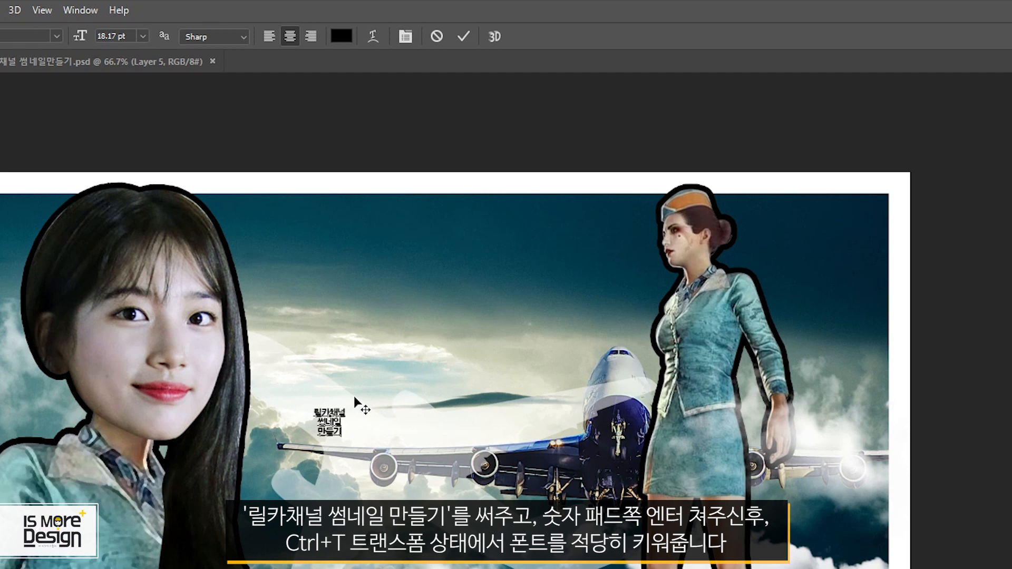
key(KP_Enter)
Enlarge the three-line title to about 220.84 pt and place it over the airliner between the two figures
key(ctrl+t)
drag(346, 408, 529, 319)
drag(456, 378, 455, 489)
click(834, 65)
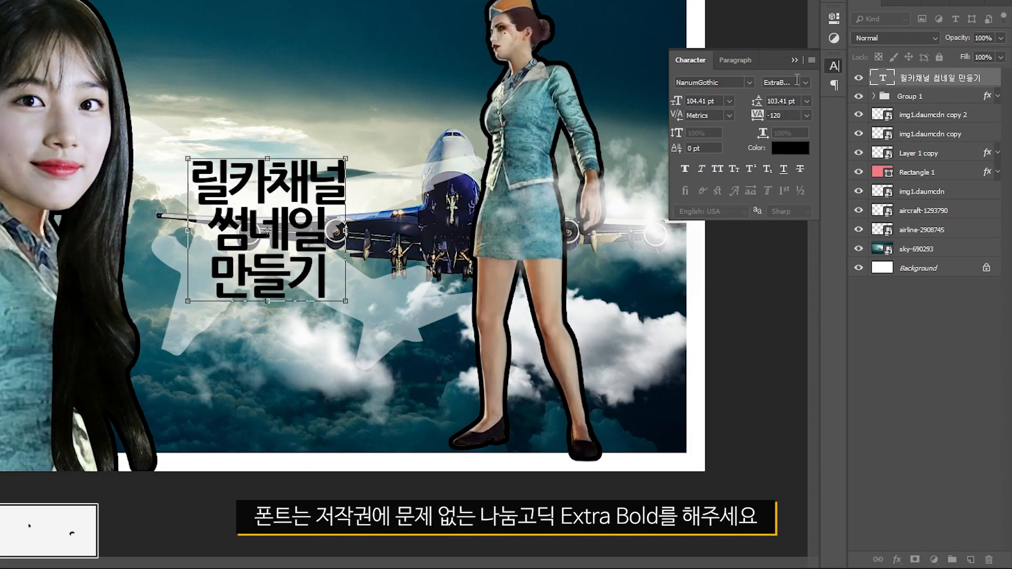
drag(346, 301, 407, 338)
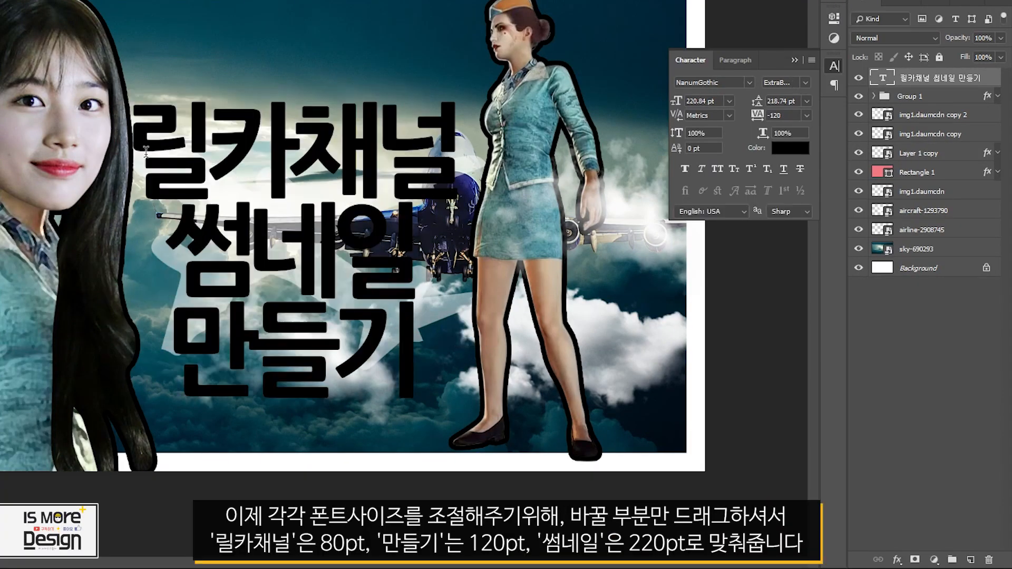
Set the font size of the title's 릴카채널 line to 80 pt and its 만들기 line to 120 pt
drag(146, 151, 498, 150)
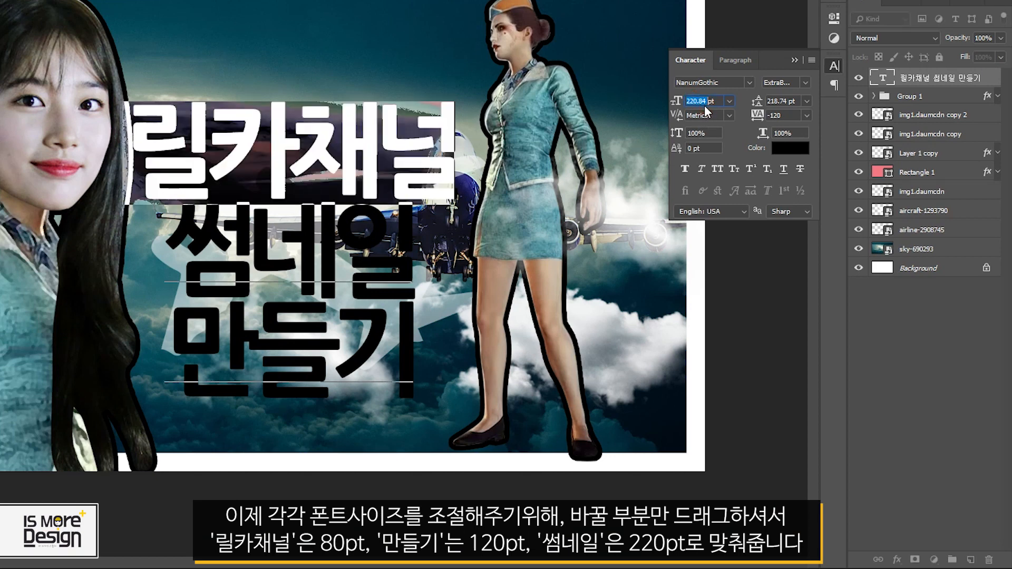
text(80)
key(Return)
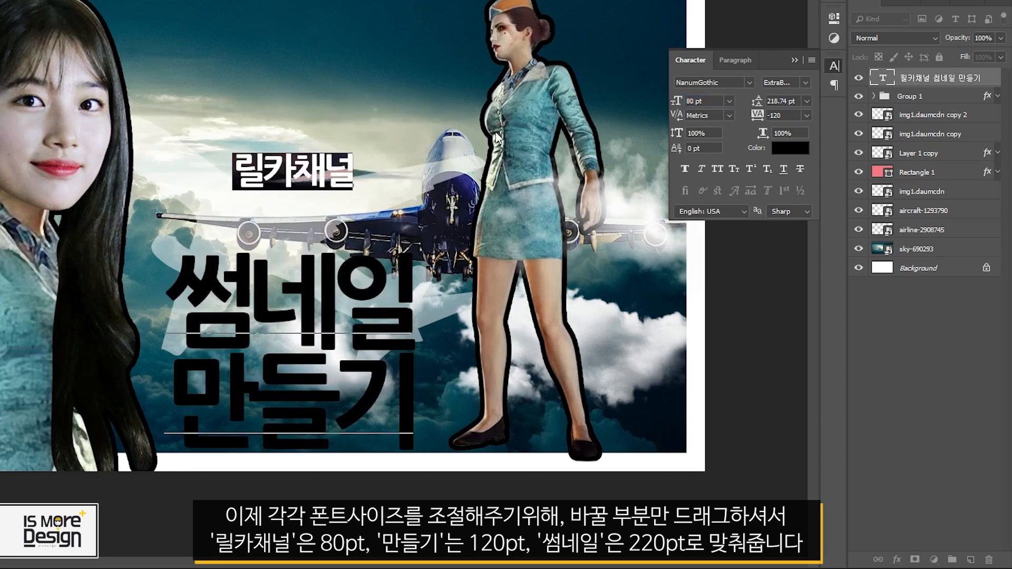
drag(179, 388, 486, 400)
click(682, 98)
text(120)
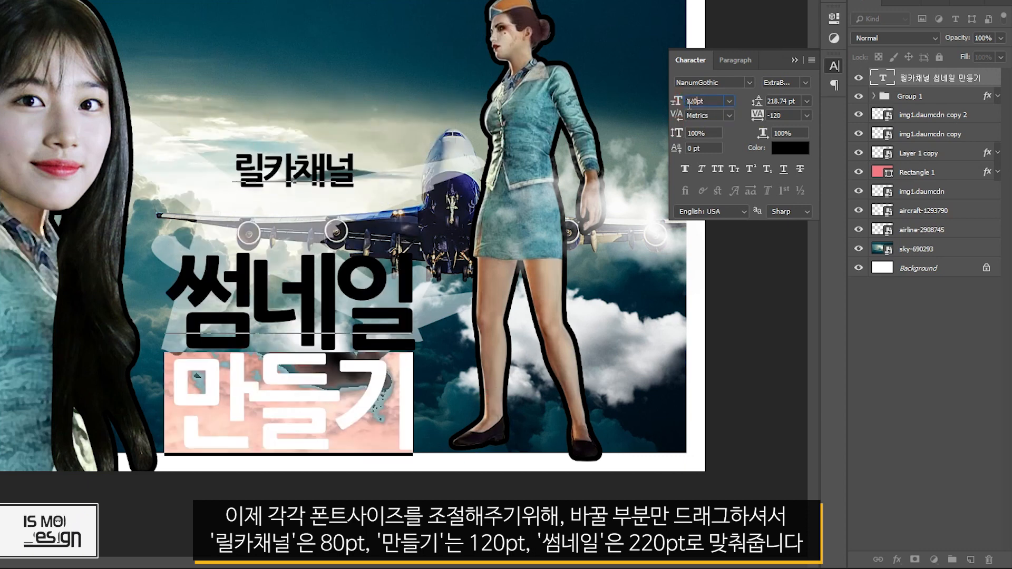
Set the title's 썸네일 line to 220 pt and commit the text edit
click(325, 275)
double_click(393, 262)
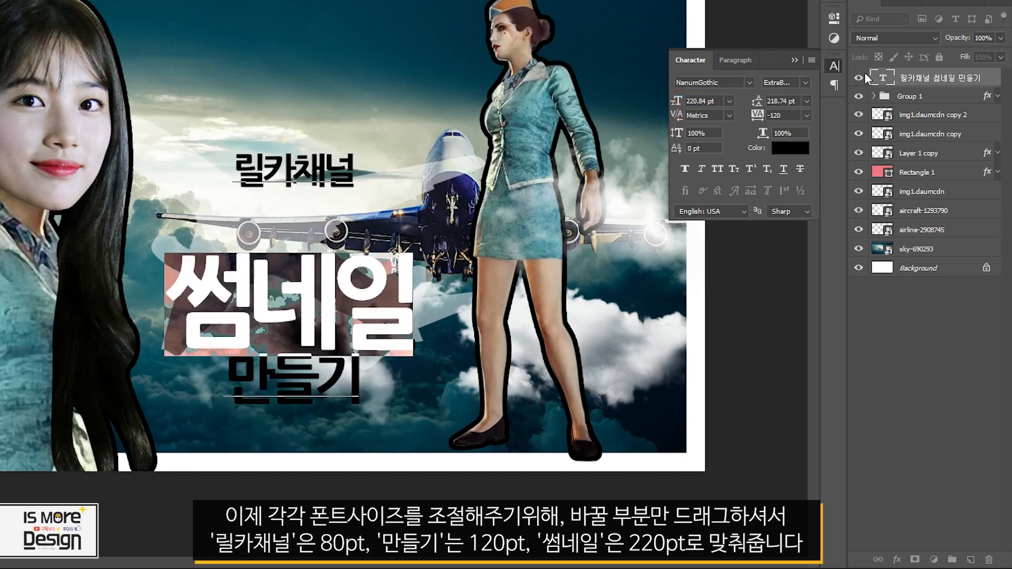
click(682, 99)
text(220)
key(Return)
key(ctrl+Return)
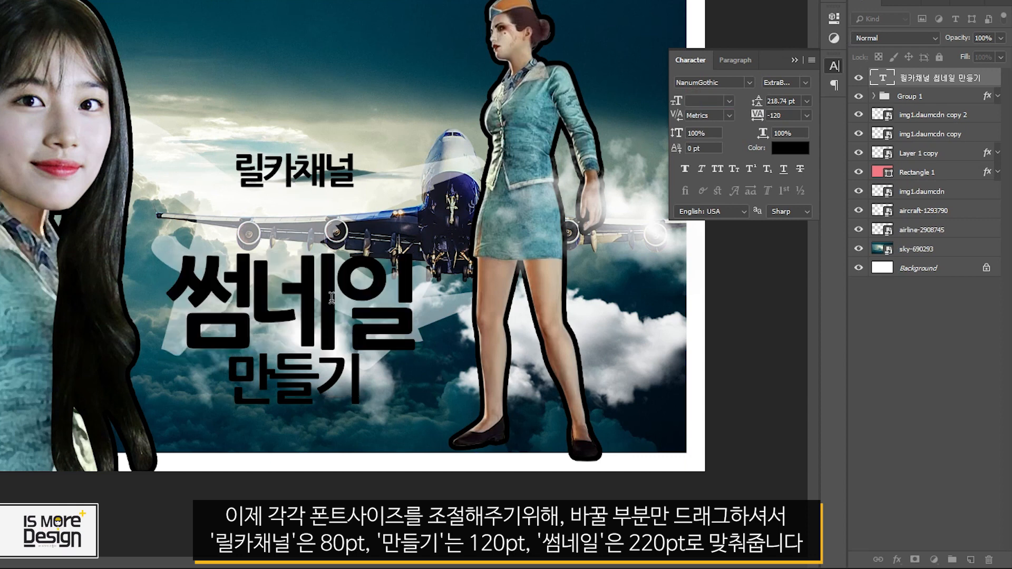
Set the baseline shift of the title's 썸네일 and 만들기 lines to 130 pt
click(270, 178)
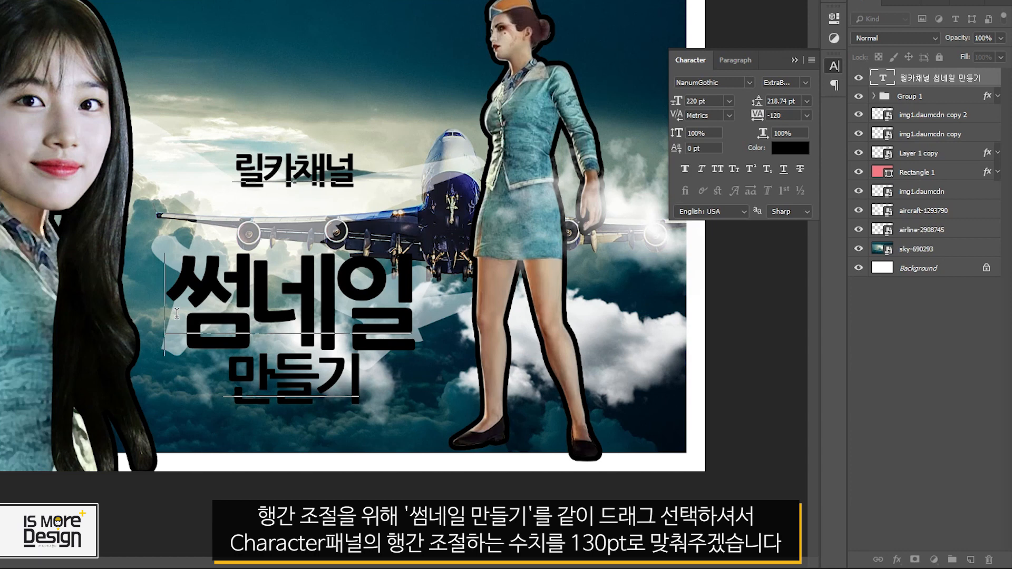
key(shift+End)
key(shift+Down)
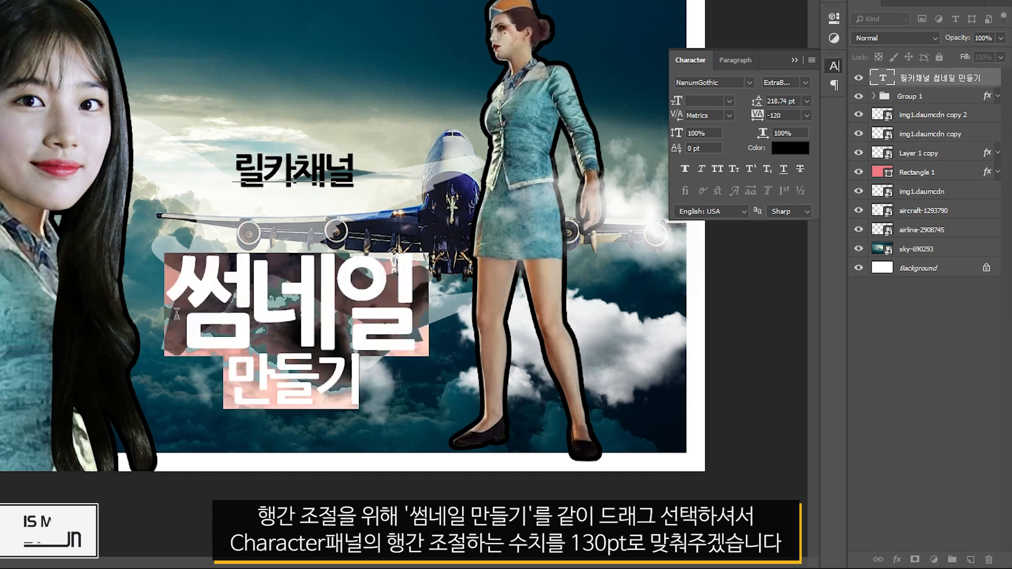
click(709, 148)
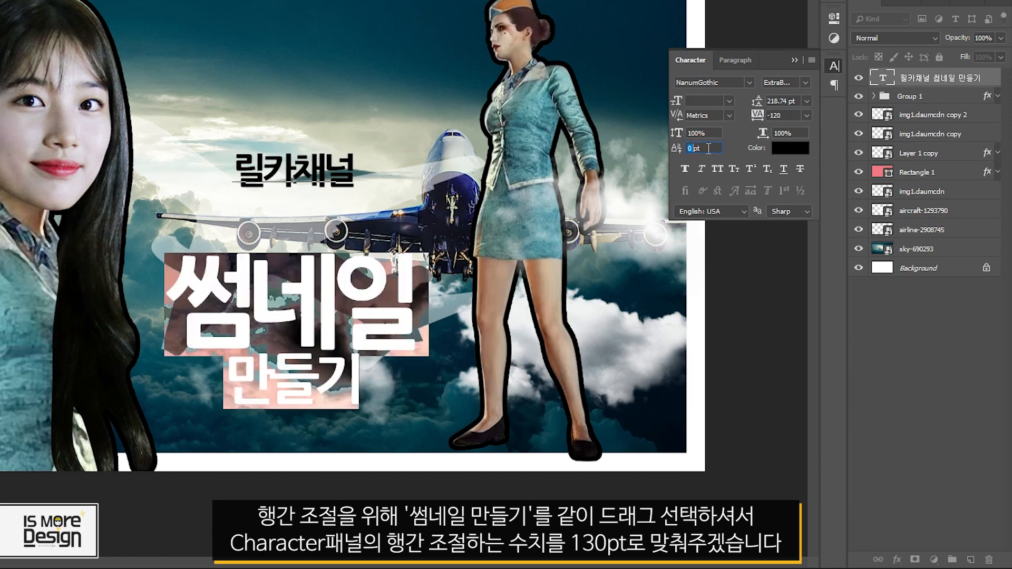
text(130)
key(Return)
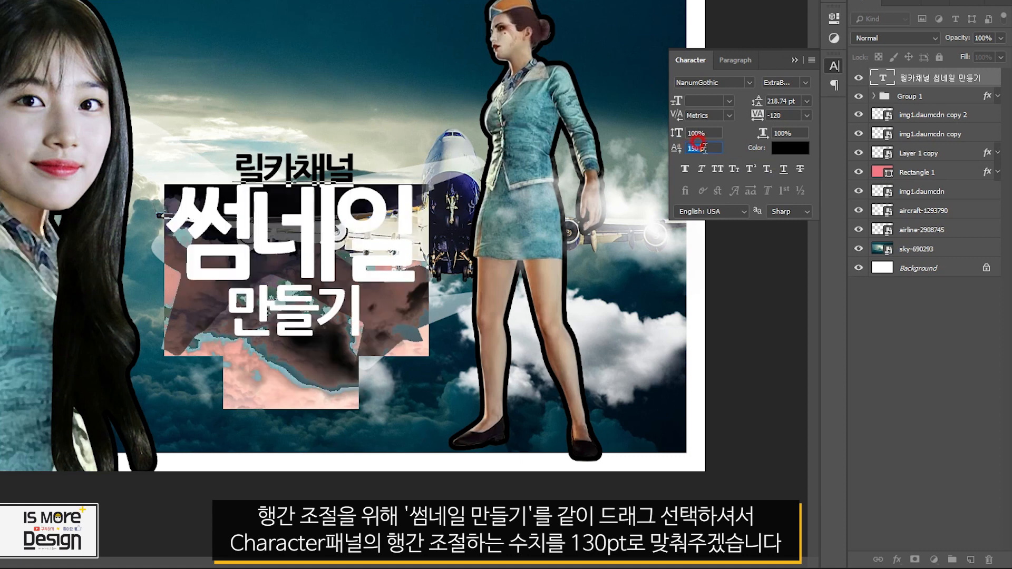
text(130)
key(Return)
Adjust the kerning between individual characters in the title lines so the letters sit close together
click(330, 305)
click(253, 172)
drag(242, 238, 385, 235)
click(325, 250)
click(162, 258)
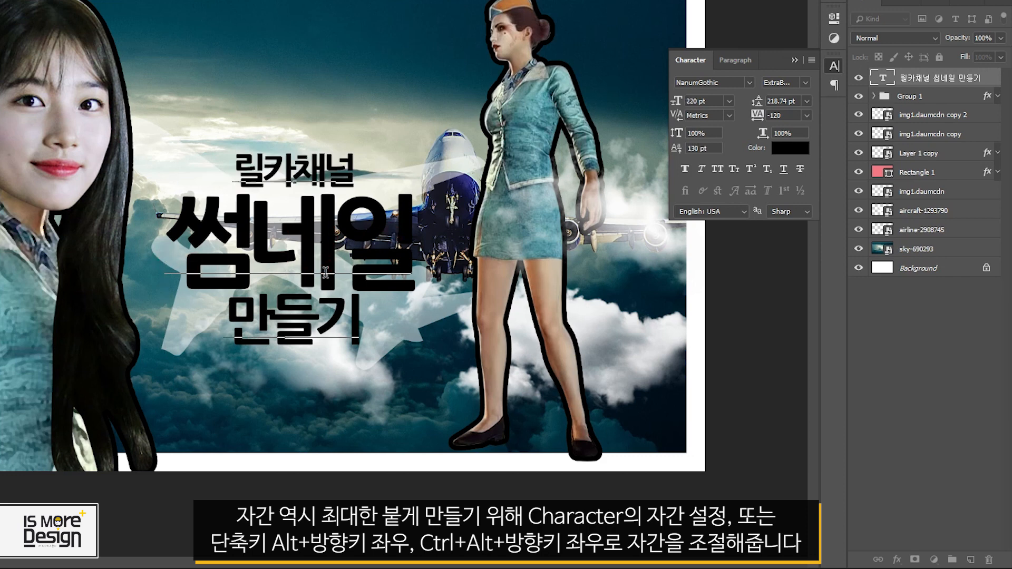
key(Right)
key(Down)
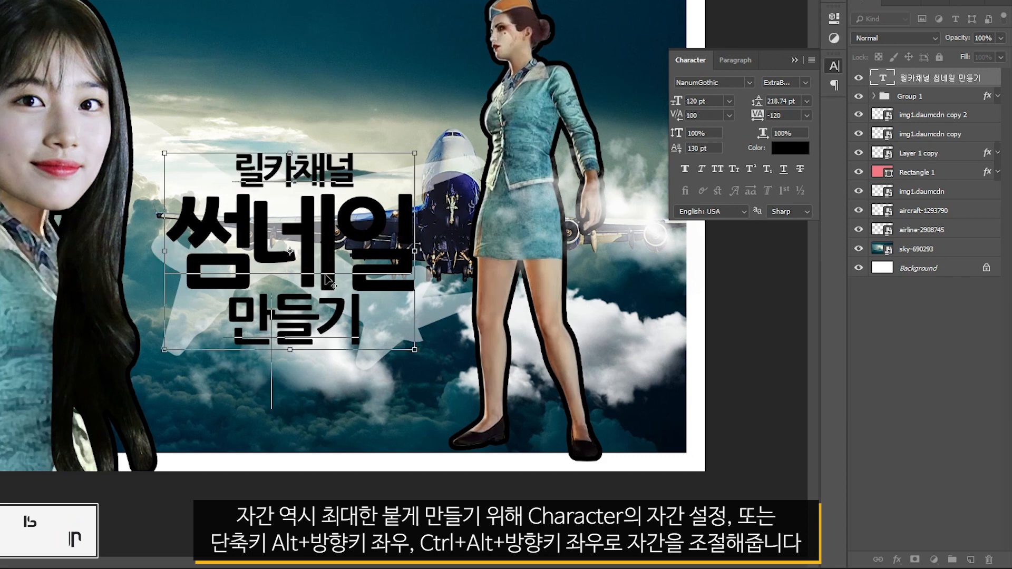
key(ctrl+alt+Right)
key(ctrl+alt+Left)
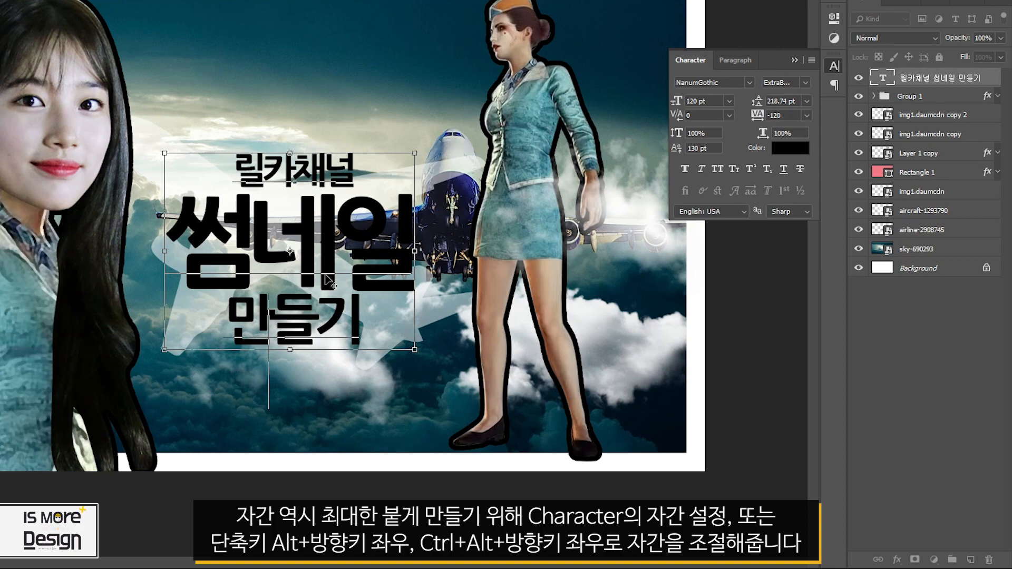
key(alt+Right)
key(alt+Right)
click(685, 116)
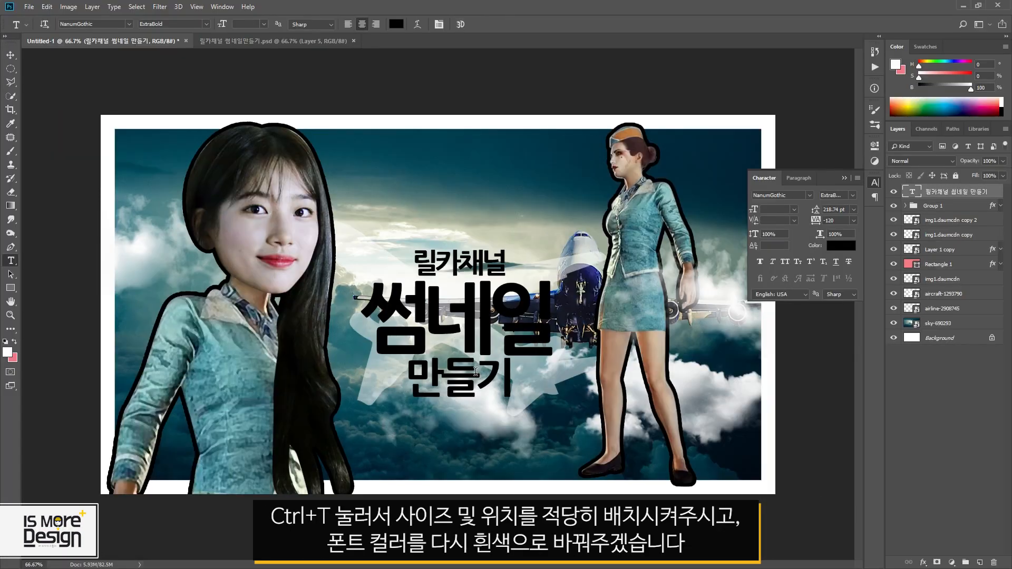
Enlarge the title to fill the space between the two figures and set its text color to white (ffffff)
key(ctrl+t)
mouse_move(575, 418)
mouse_down()
mouse_move(617, 451)
mouse_move(577, 422)
mouse_up()
drag(550, 328, 550, 353)
key(Return)
click(841, 245)
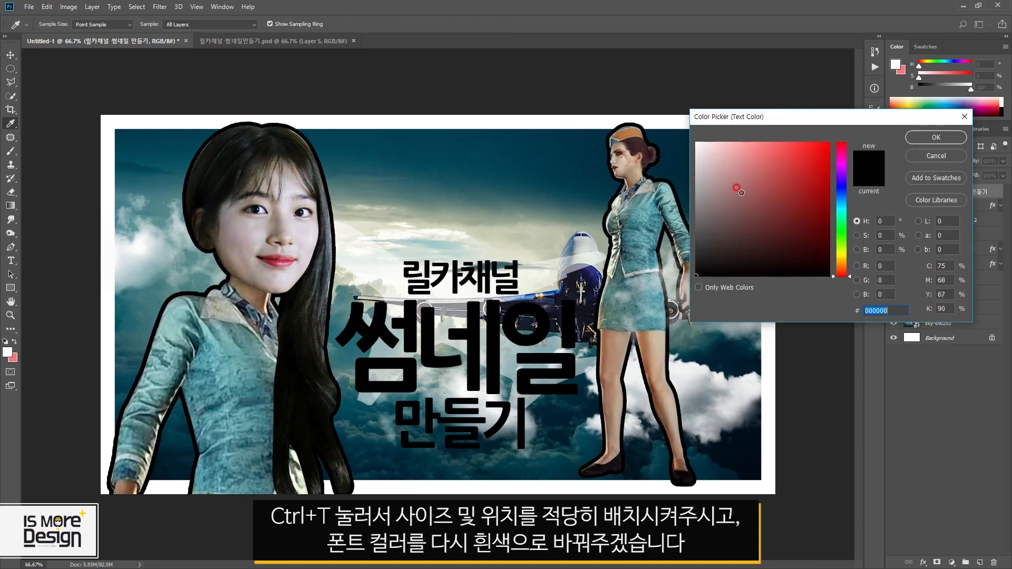
text(ffffff)
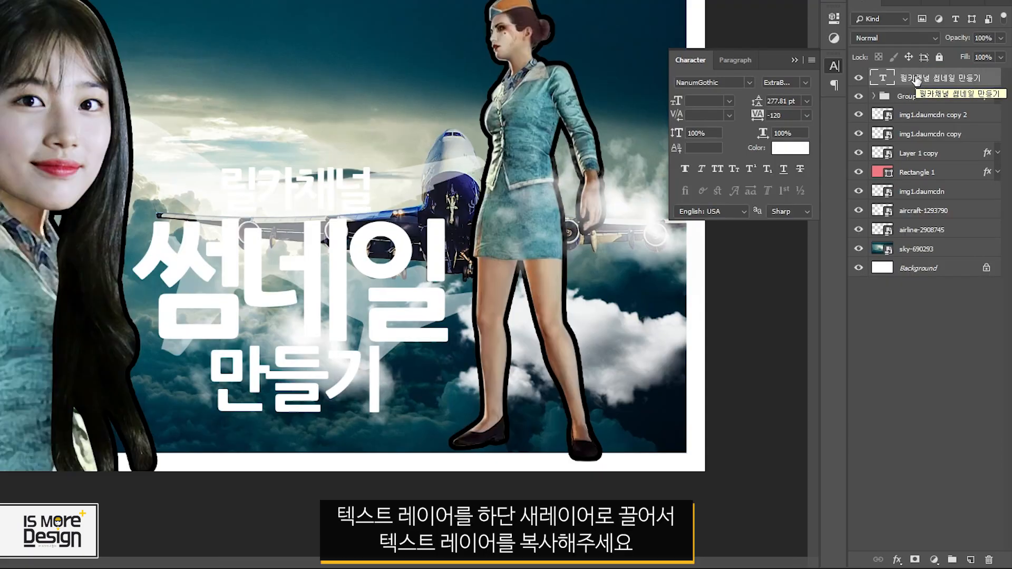
Duplicate the white title text layer and nudge the copy one step right and one step down with Free Transform
click(937, 194)
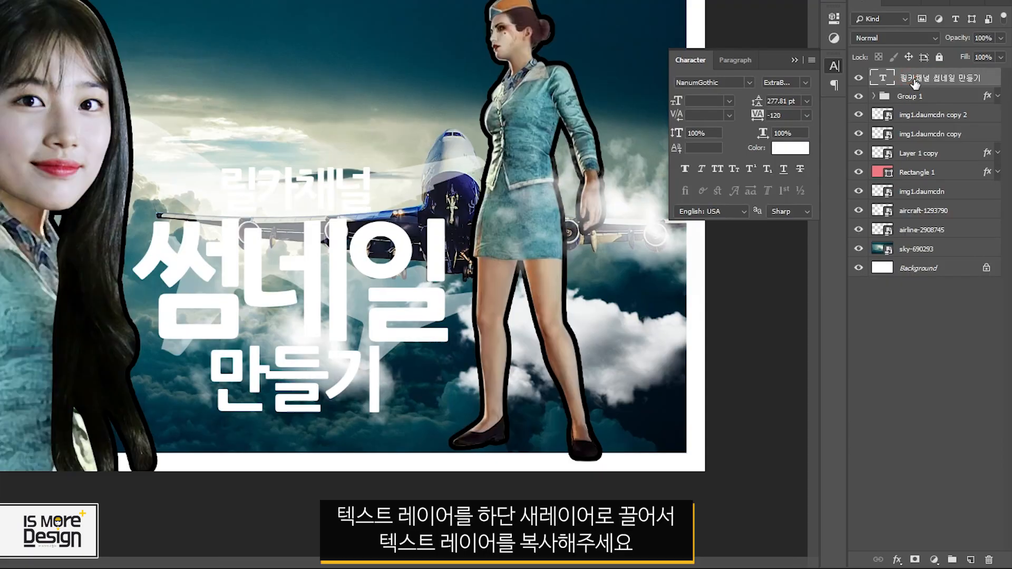
drag(915, 83, 970, 560)
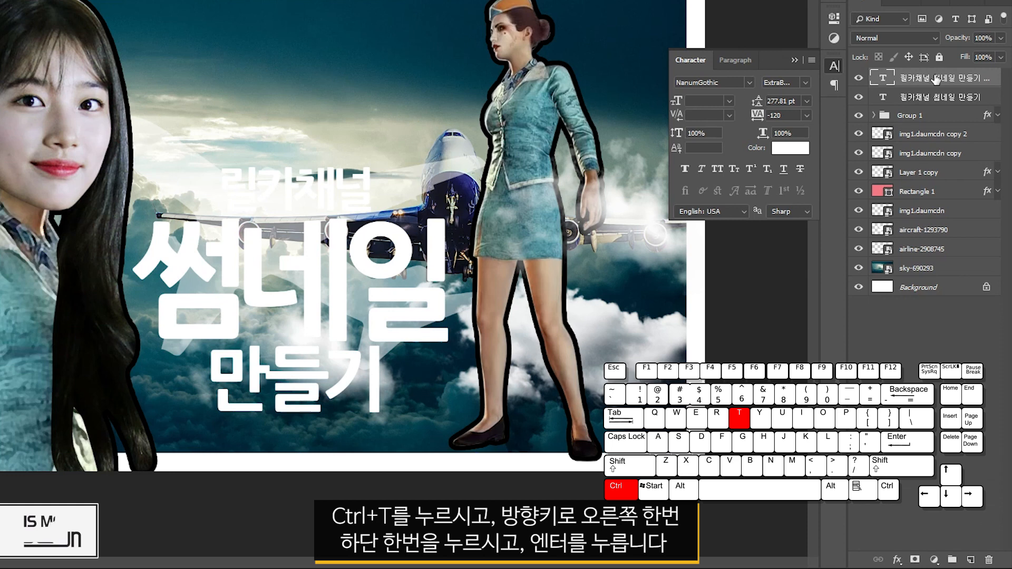
key(ctrl+t)
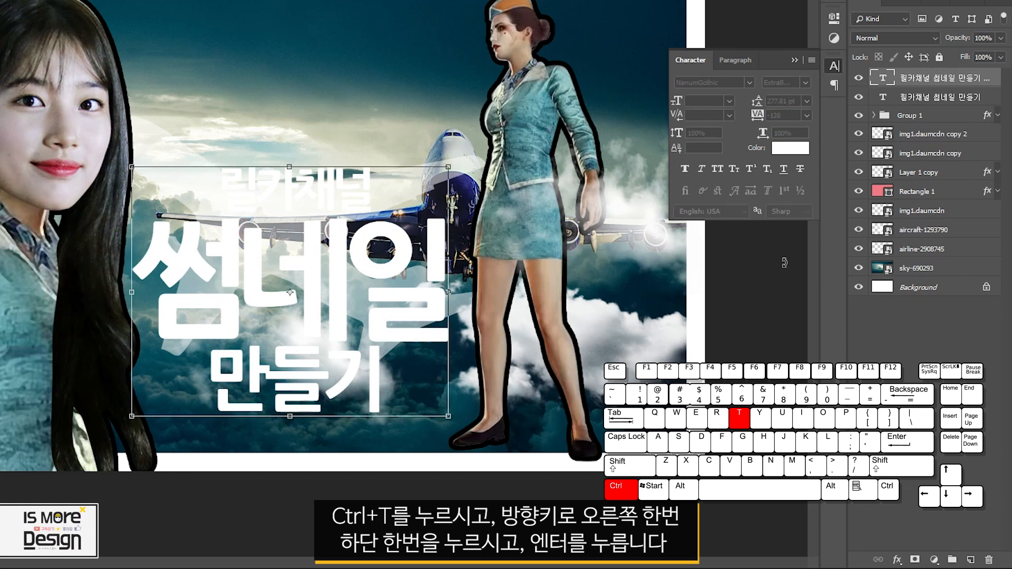
key(Right)
key(Down)
key(Return)
key(Return)
click(940, 76)
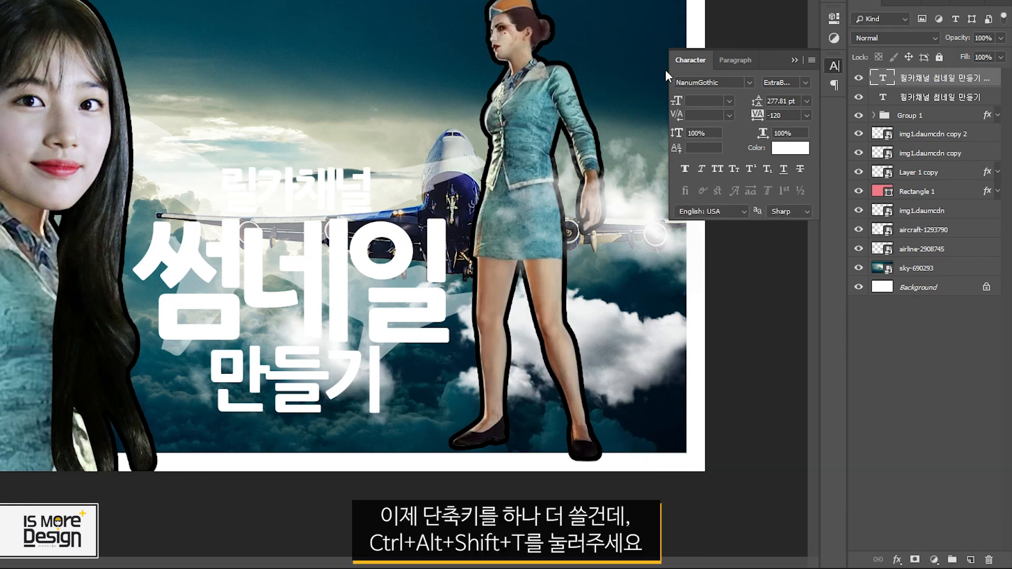
Repeat the duplicate-and-offset transform on the title text three more times, making four stacked copies in total
key(ctrl+alt+shift+t)
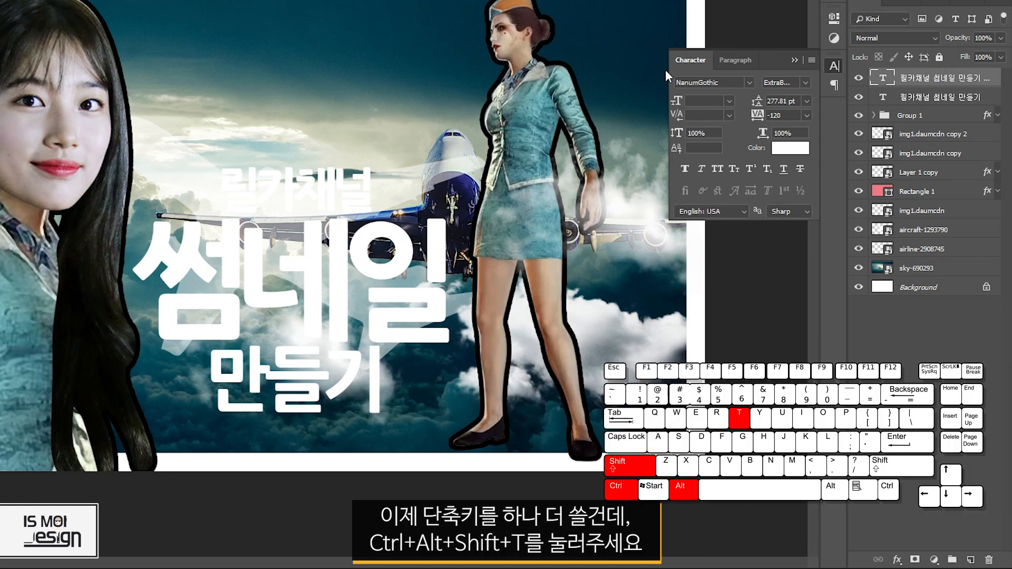
key(ctrl+alt+shift+t)
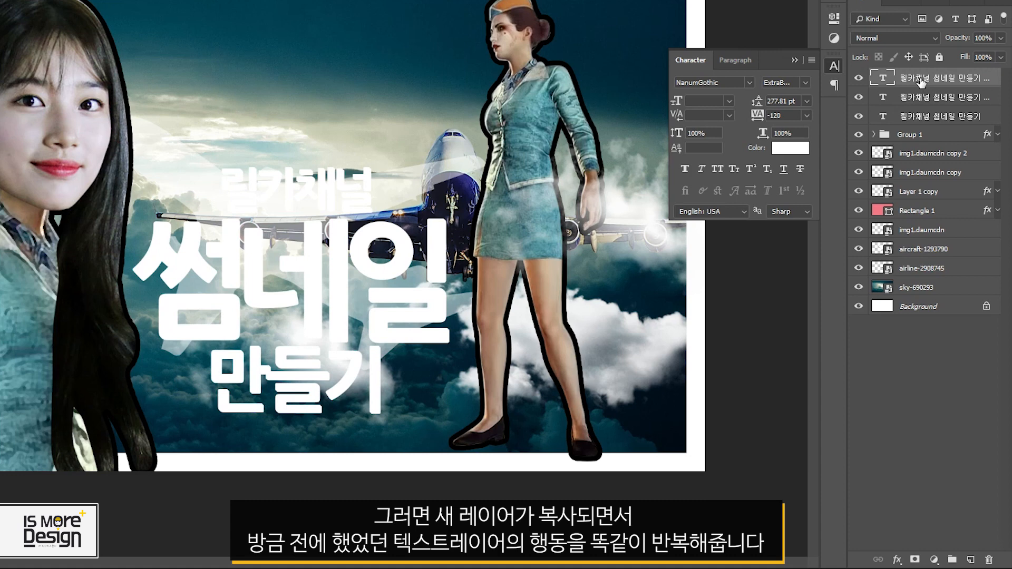
key(ctrl+alt+shift+t)
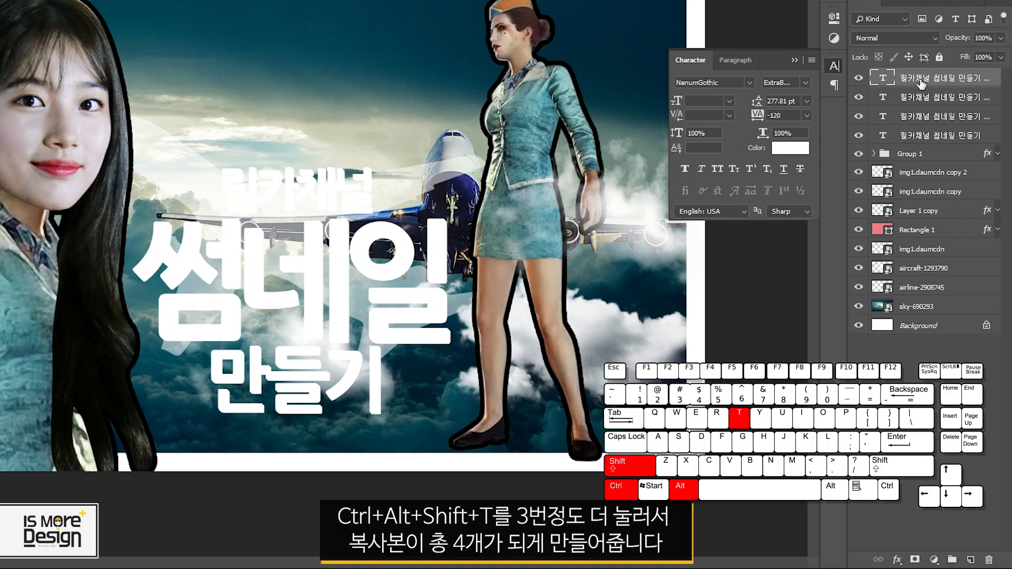
key(ctrl+alt+shift+t)
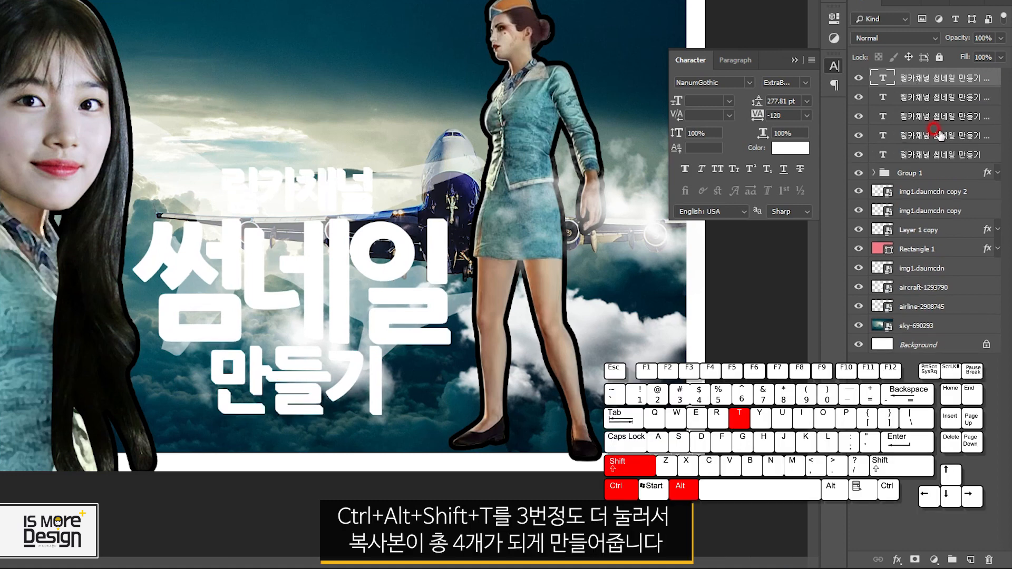
Convert the four offset title copies into one smart object and place it below the original title text layer
click(937, 136)
shift+click(939, 79)
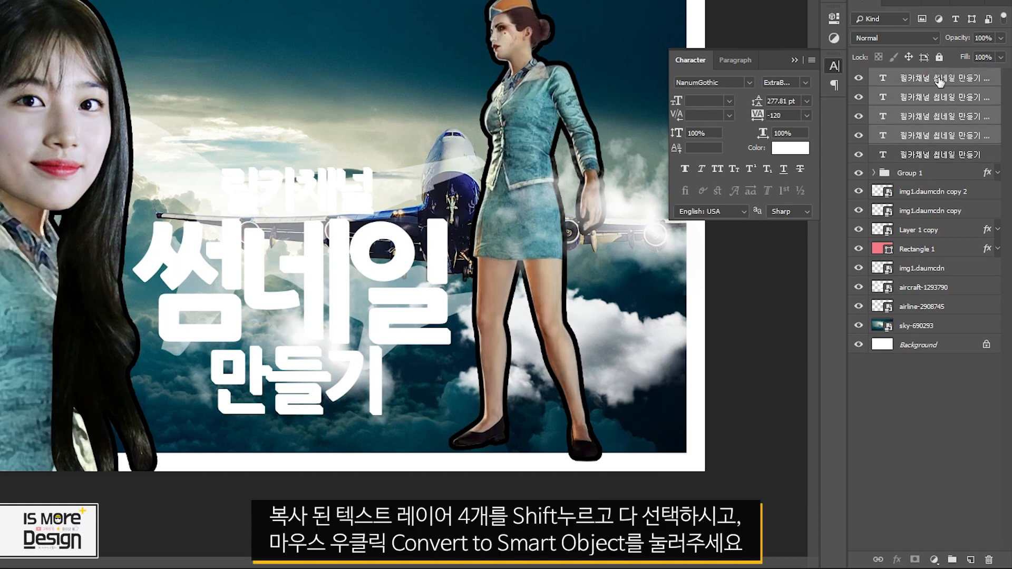
right_click(938, 79)
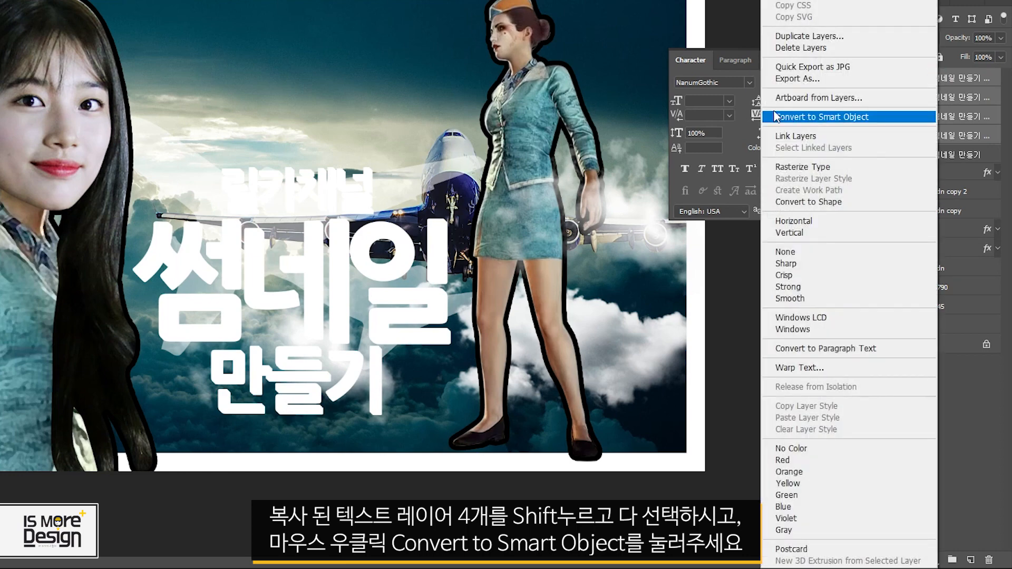
click(810, 117)
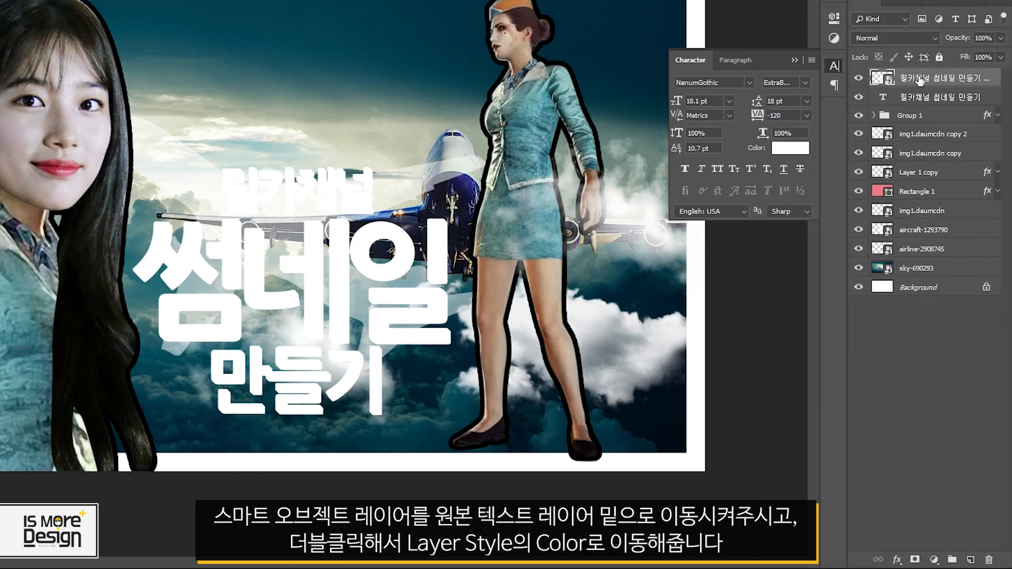
drag(920, 79, 916, 105)
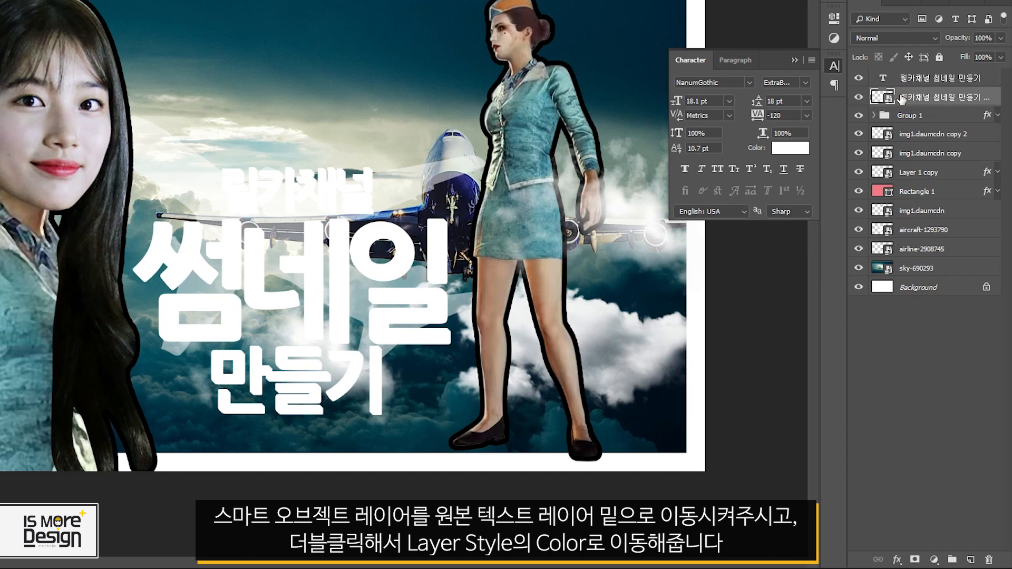
Add a Color Overlay to the title's smart object layer in pink with hue 0, saturation 40 and brightness 100 (ff9999)
double_click(995, 98)
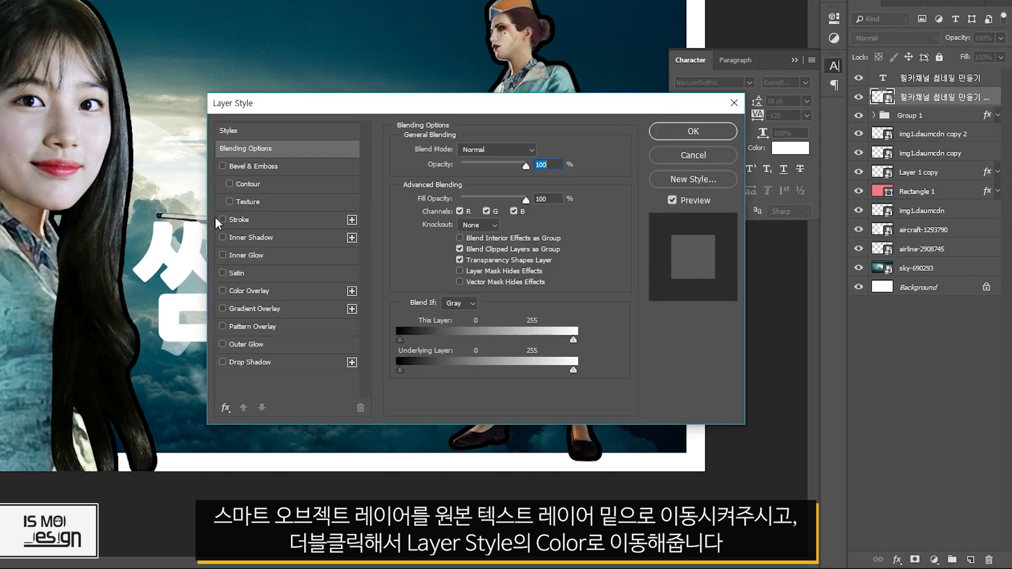
click(226, 290)
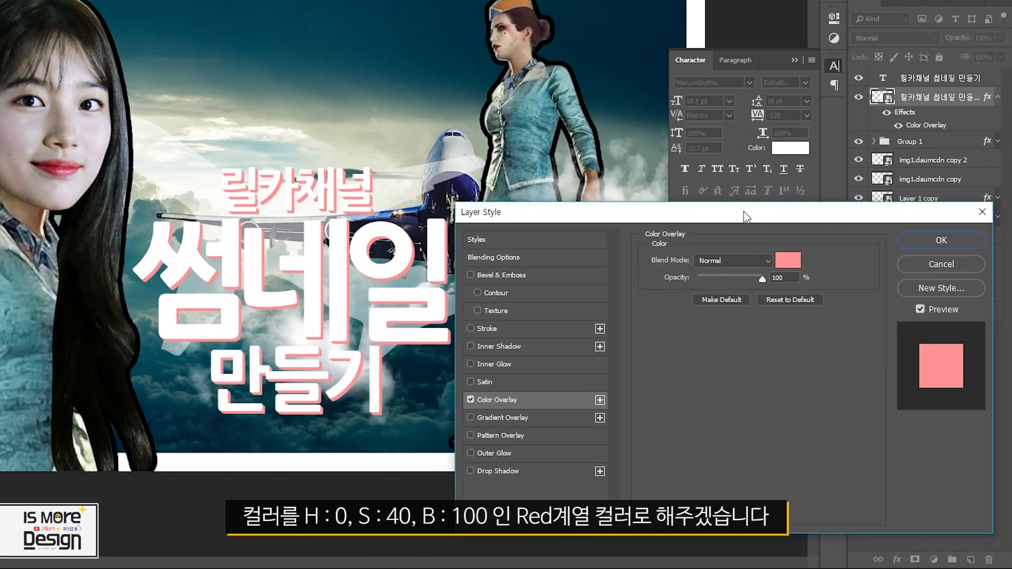
click(781, 256)
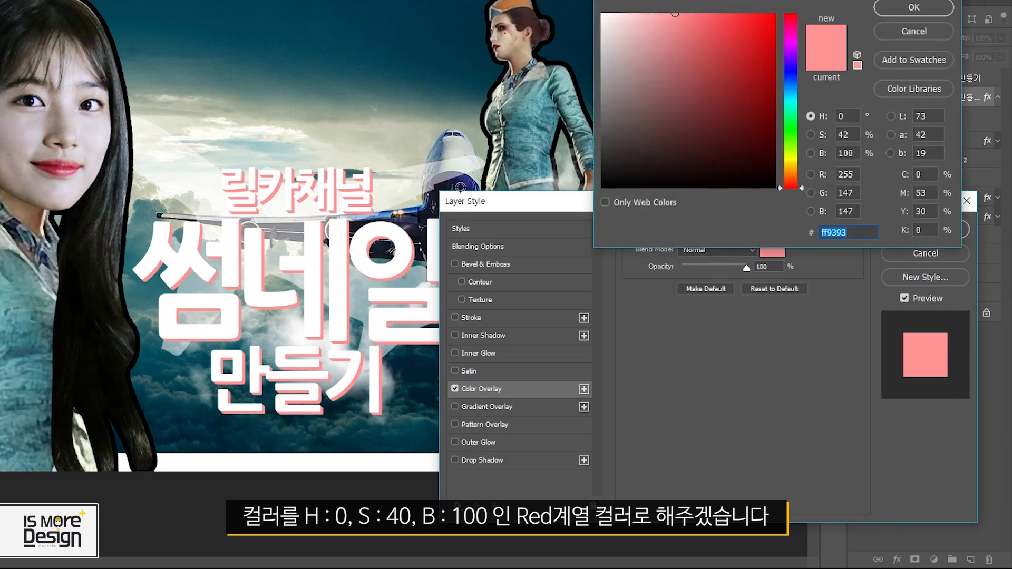
double_click(853, 136)
text(40)
click(848, 151)
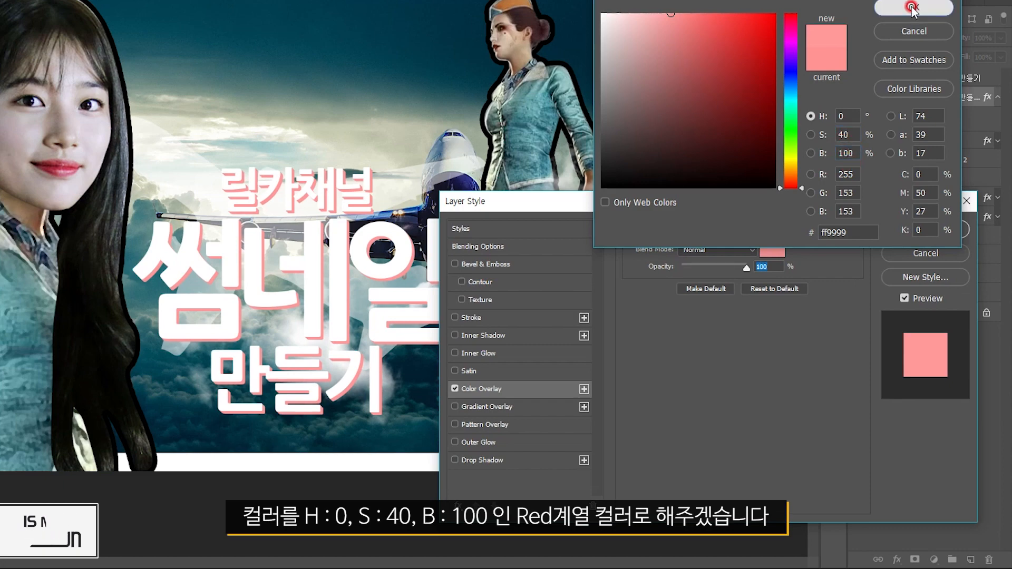
click(914, 7)
click(906, 230)
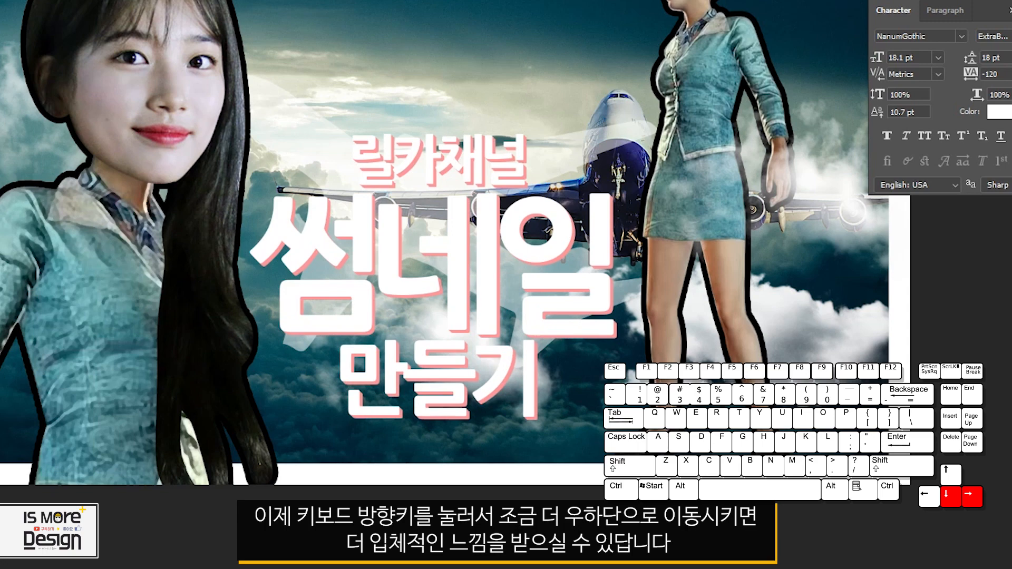
Nudge the pink title shadow slightly farther down and right to deepen the three-dimensional look
key(Down)
key(Right)
key(Right)
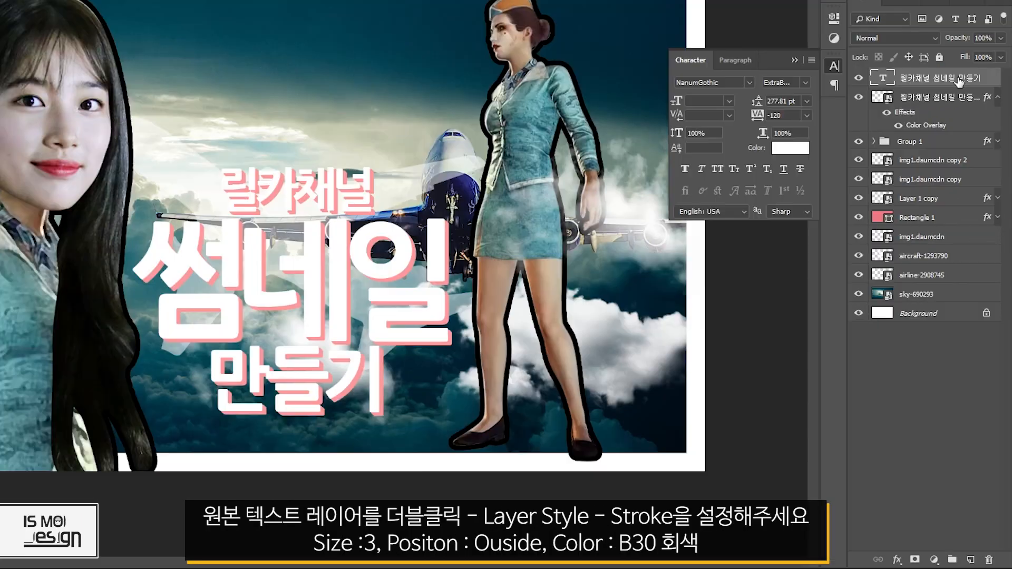
Add a 3 px Stroke positioned Outside to the original white title text layer
click(903, 193)
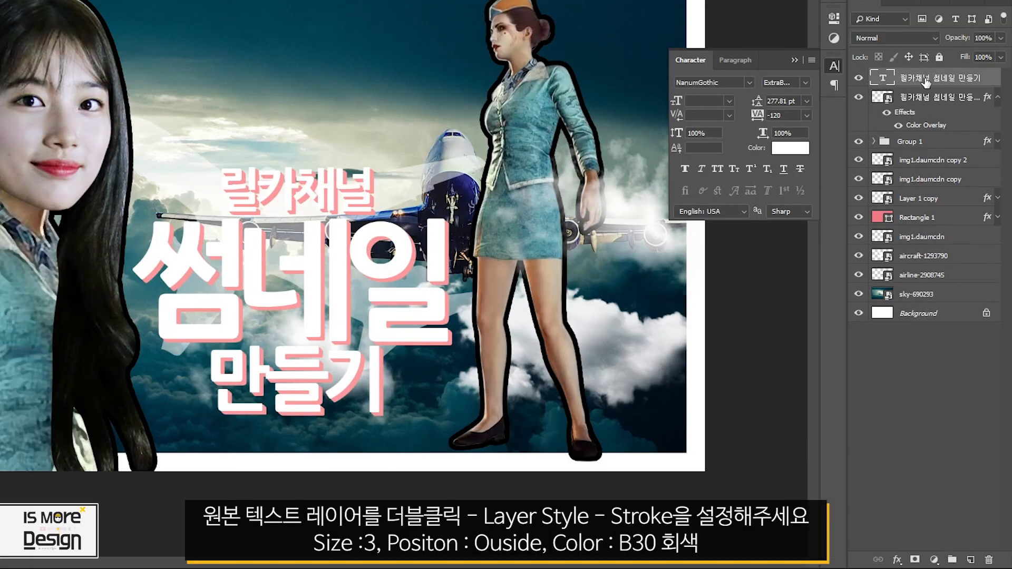
double_click(990, 78)
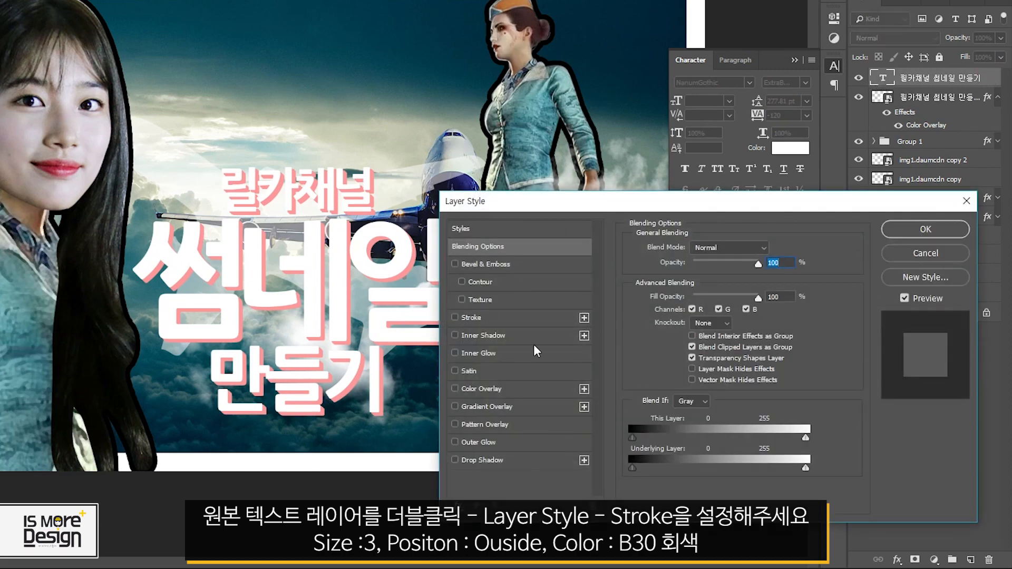
click(467, 318)
click(681, 238)
text(3)
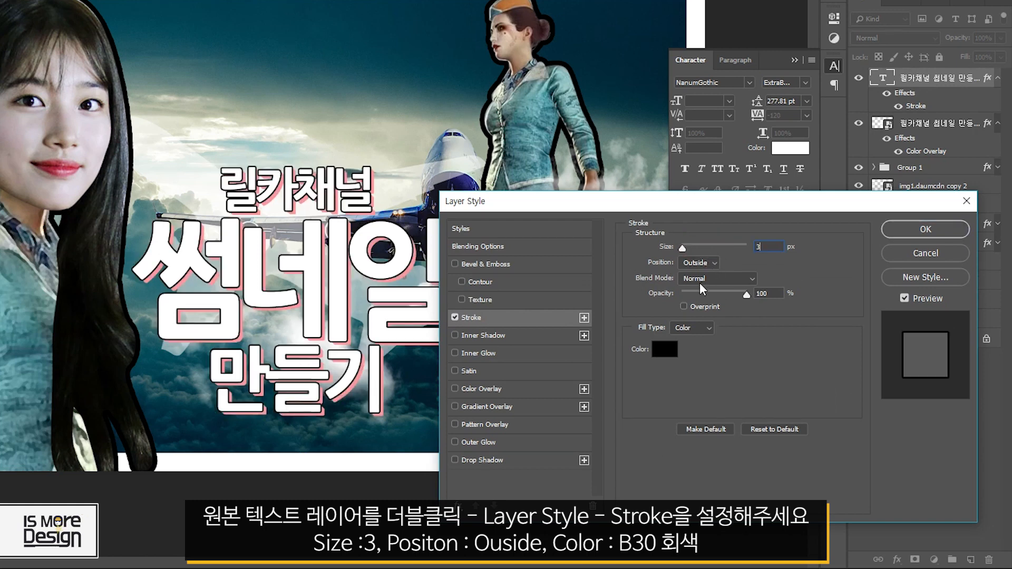
click(697, 262)
click(697, 262)
Set the title text's stroke color to a dark gray with 30% brightness and apply the layer style
click(666, 350)
click(591, 159)
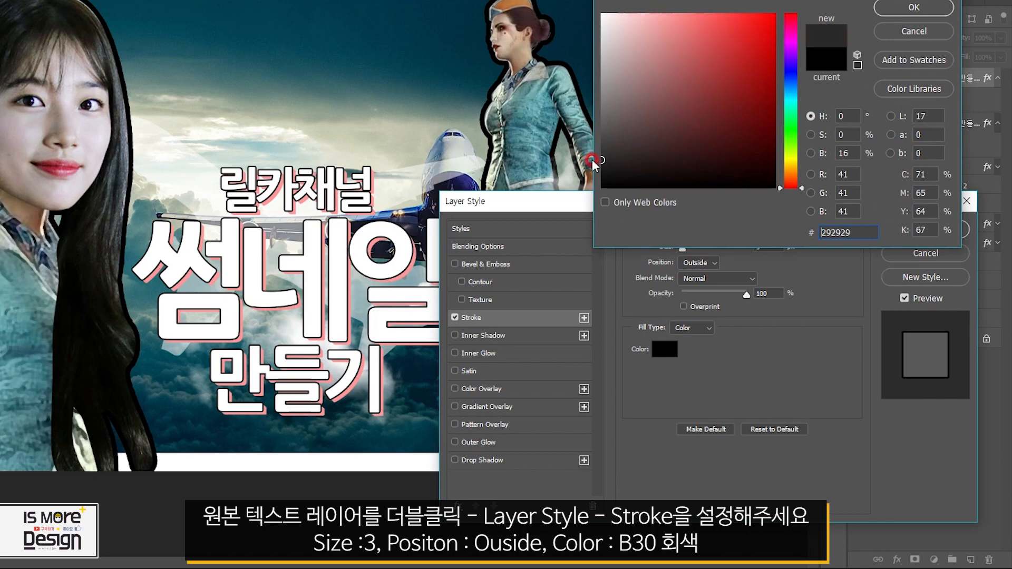
drag(592, 159, 591, 133)
drag(851, 153, 797, 150)
text(330)
key(Return)
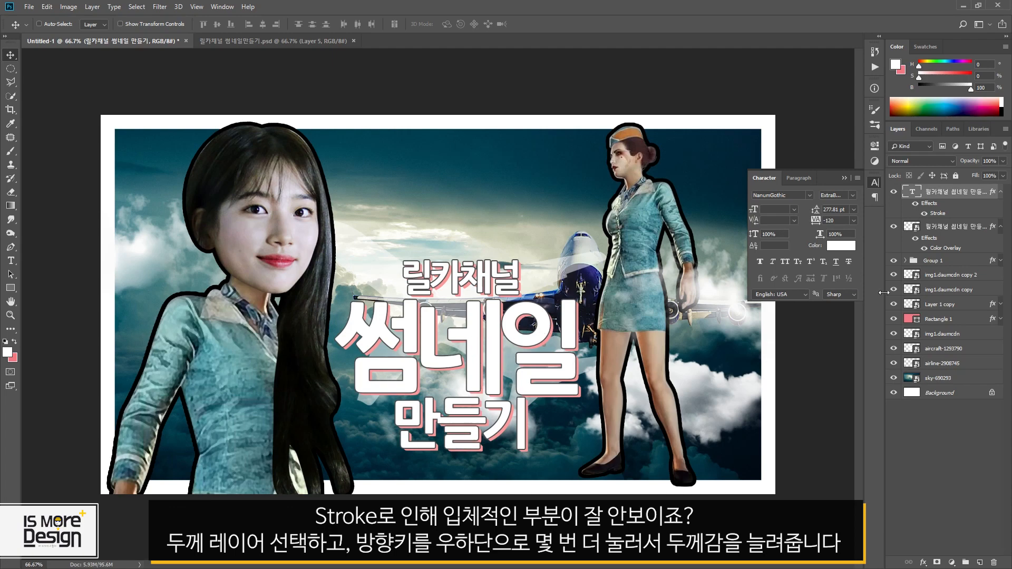
Move the pink title shadow layer three more steps down and right to thicken the visible depth
click(947, 235)
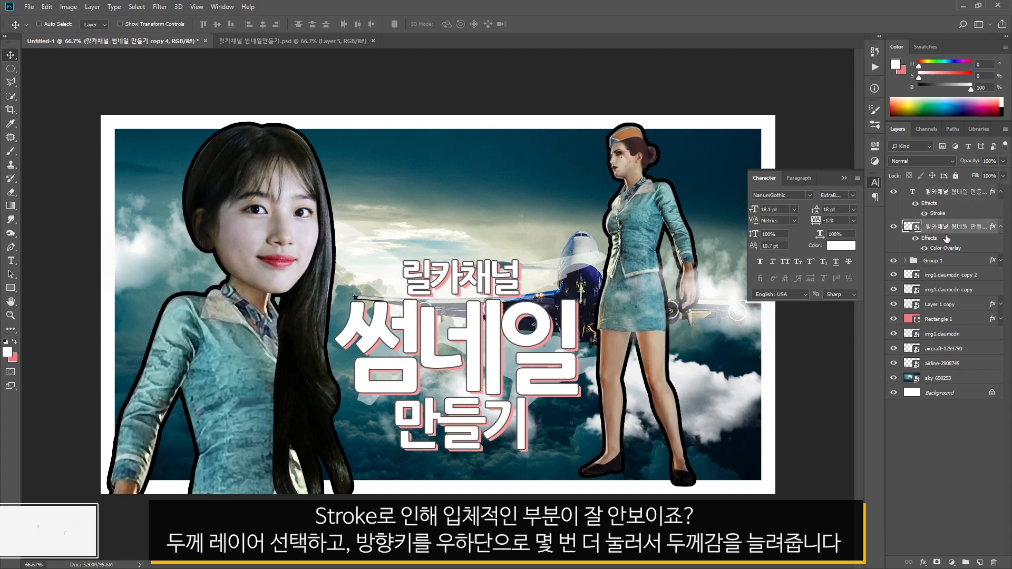
key(Down)
key(Right)
key(Down)
key(Right)
key(Down)
key(Right)
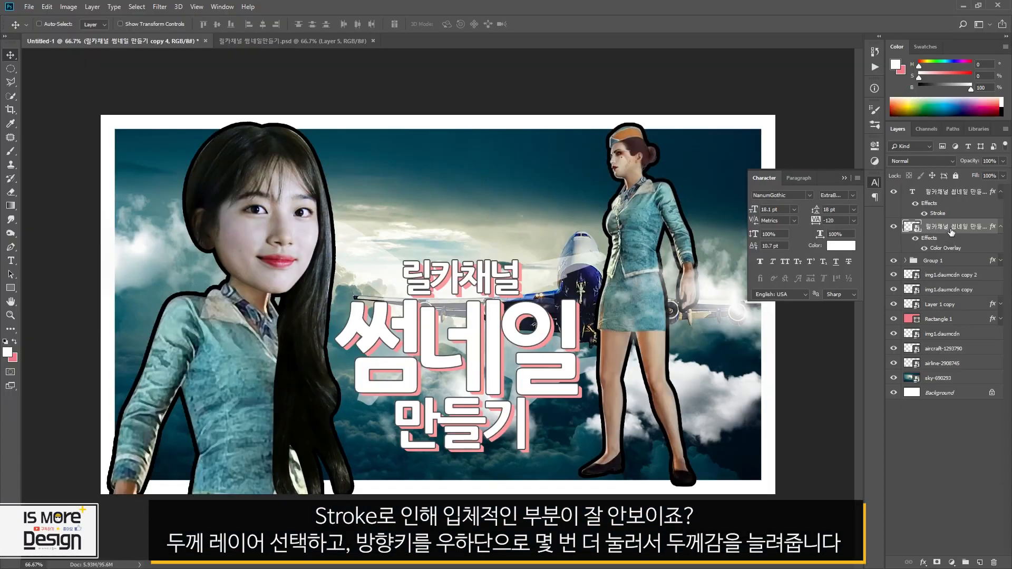
Group the title text with its pink shadow layer and give the group a black 5 px Outside stroke
shift+click(963, 193)
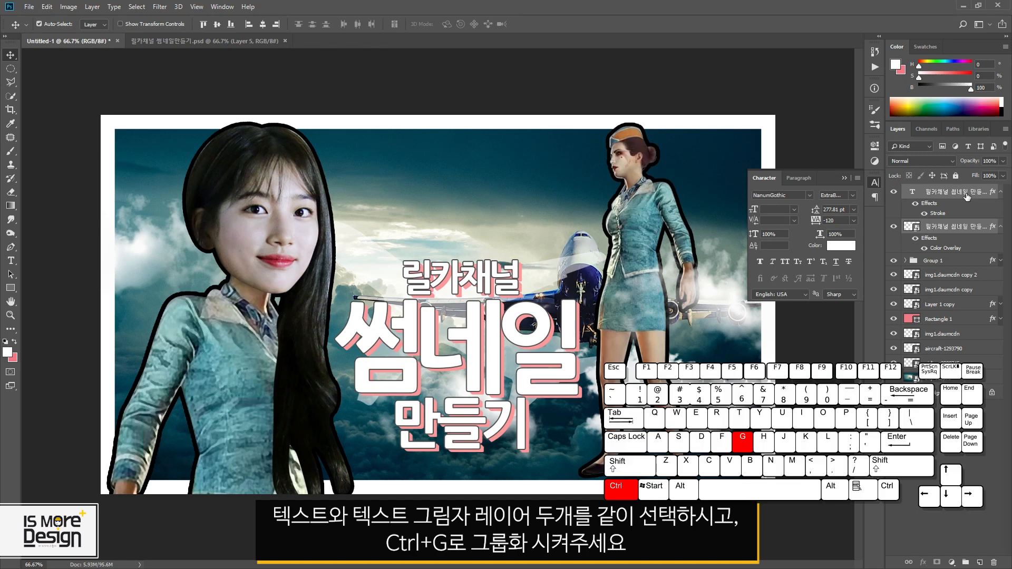
key(ctrl+g)
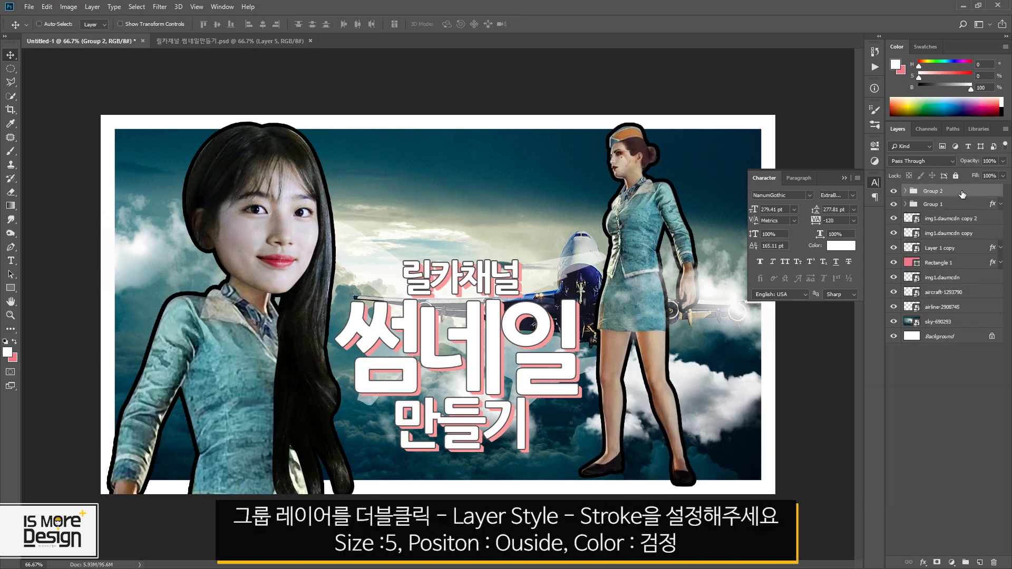
double_click(962, 193)
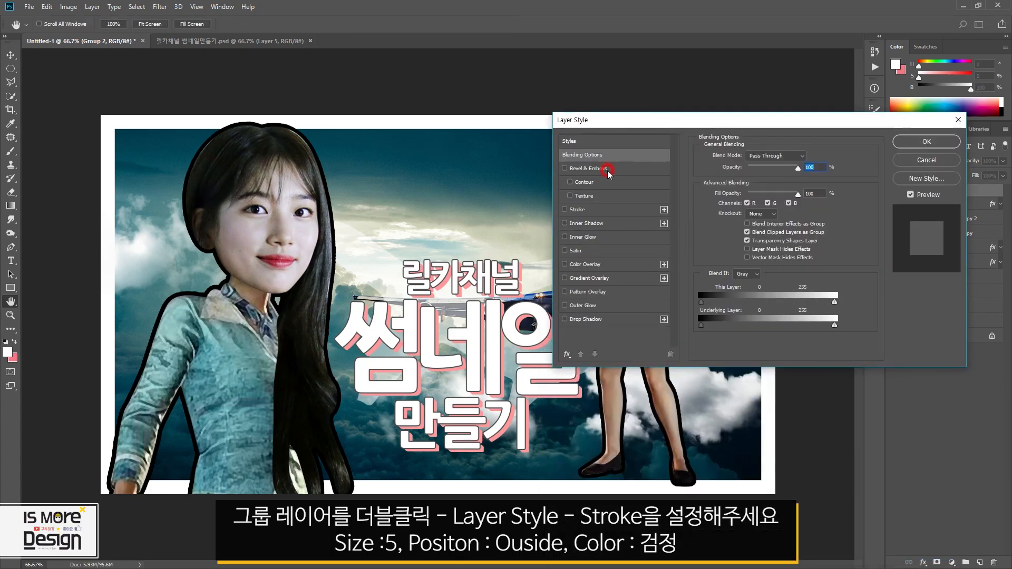
click(565, 209)
click(578, 210)
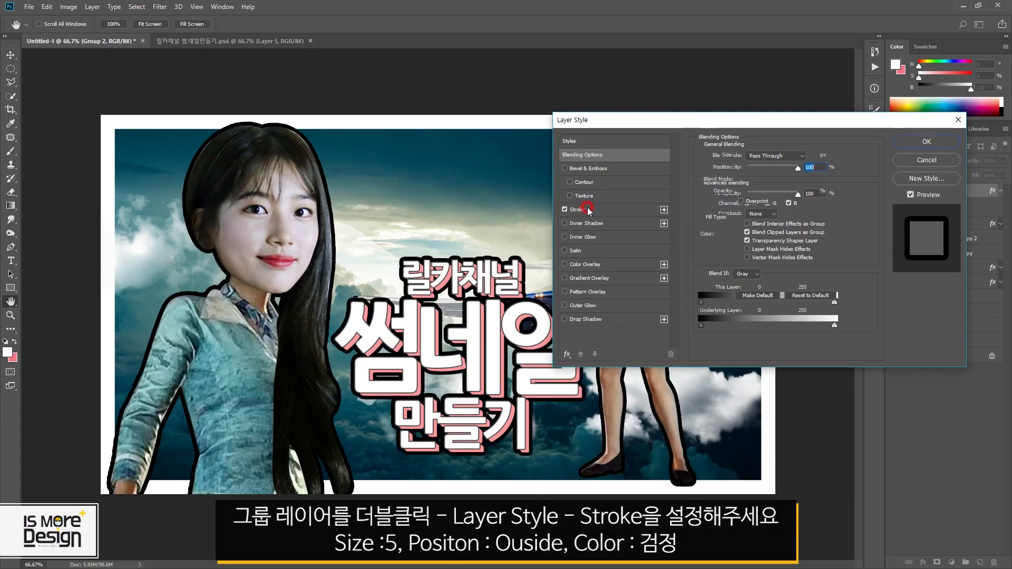
drag(803, 156, 766, 157)
text(3)
text(5)
click(761, 169)
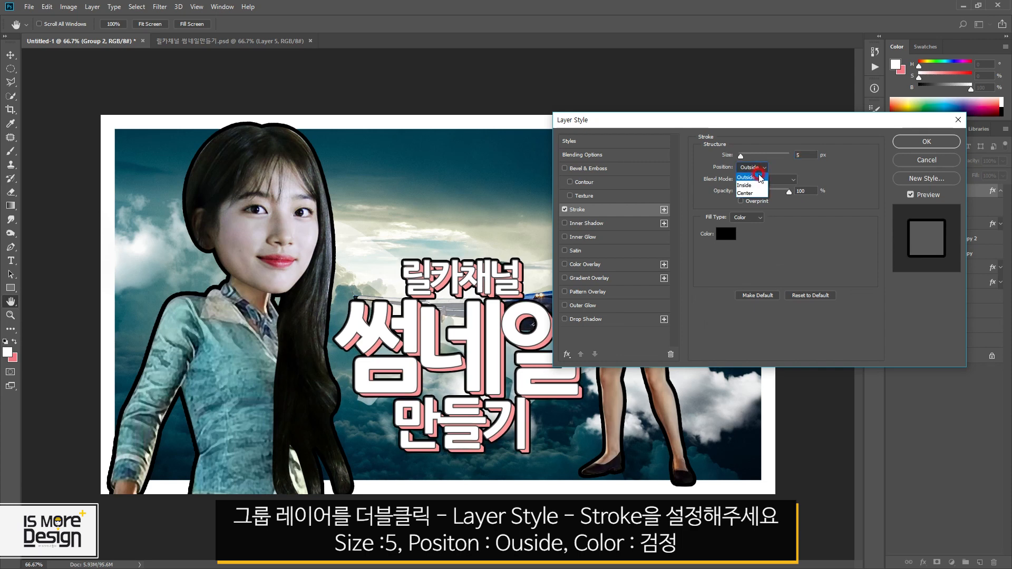
click(749, 176)
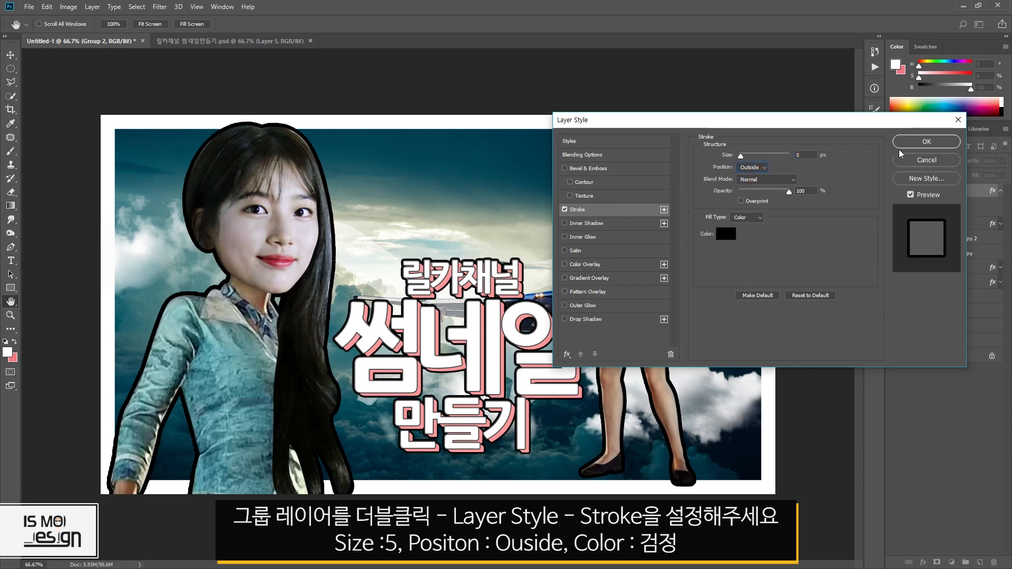
click(927, 142)
Duplicate the title group and merge the copy into a single layer
click(945, 187)
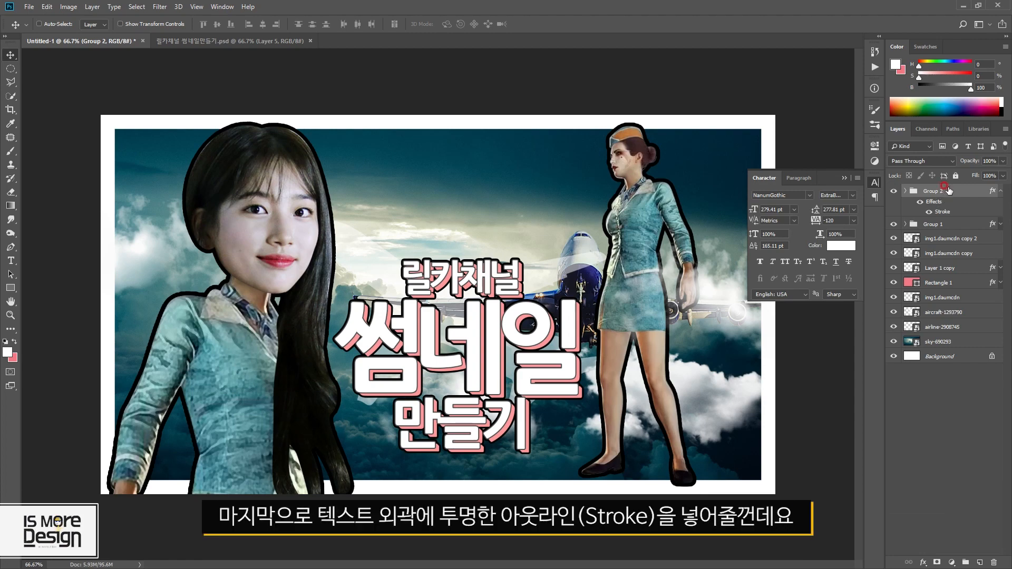
click(1002, 191)
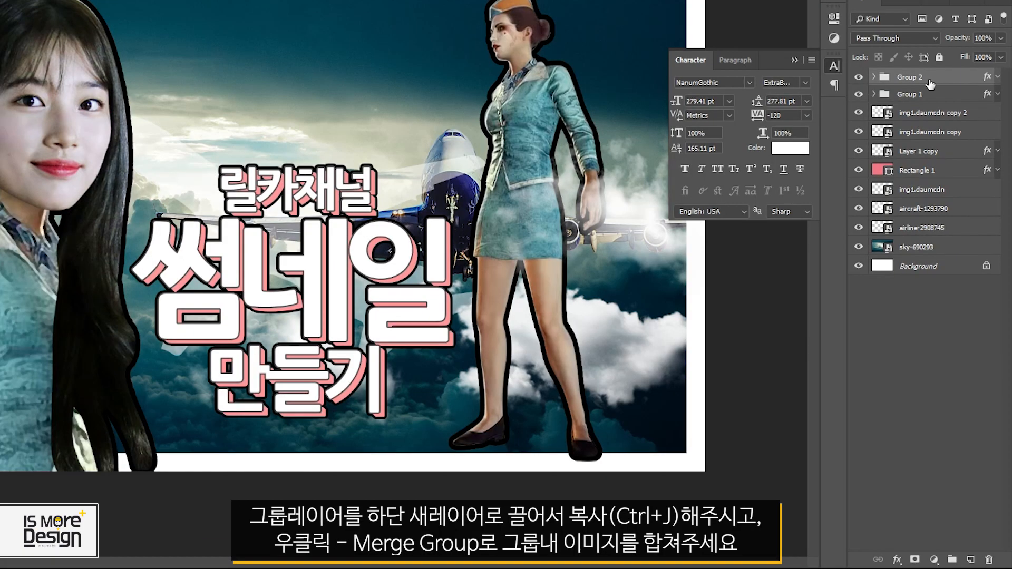
drag(945, 81, 971, 560)
right_click(947, 73)
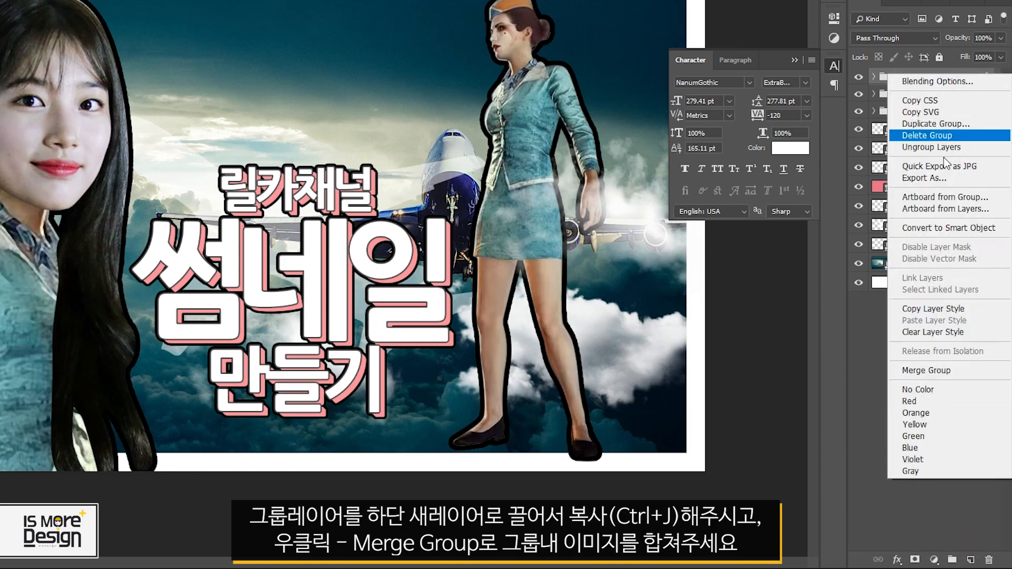
click(926, 372)
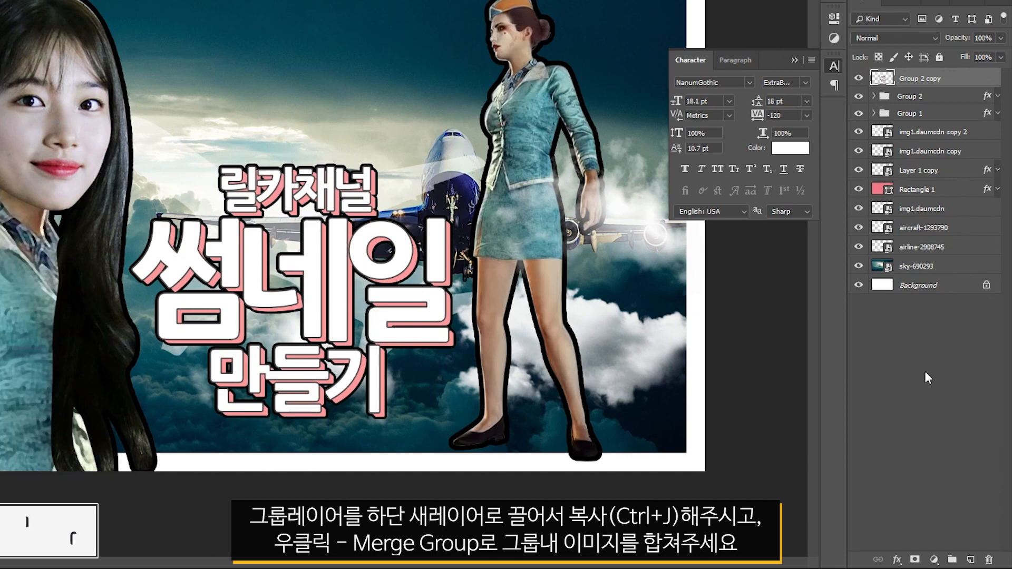
Load the merged title copy's outline as a selection and expand the selection by 20 pixels
ctrl+click(884, 79)
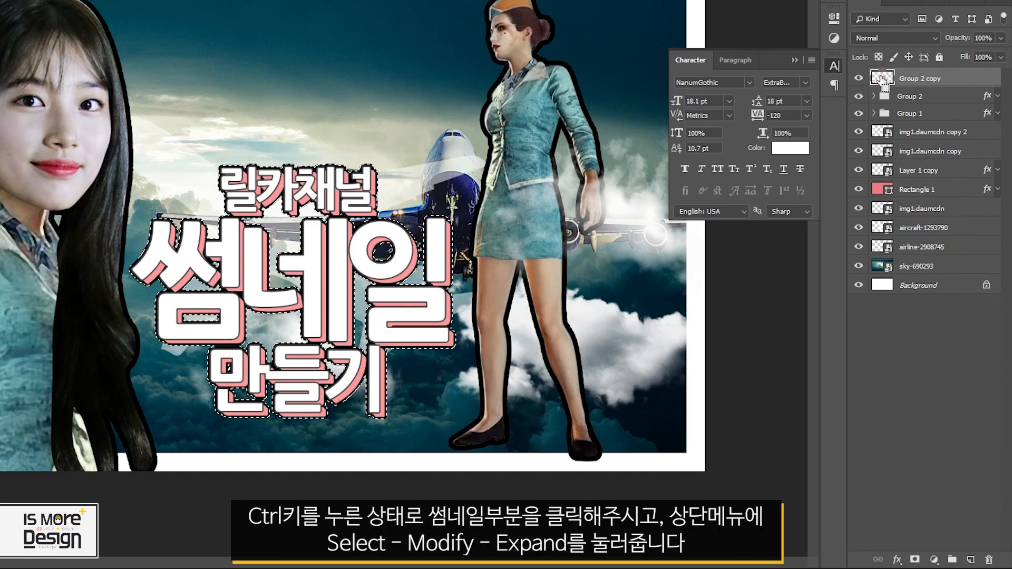
click(137, 6)
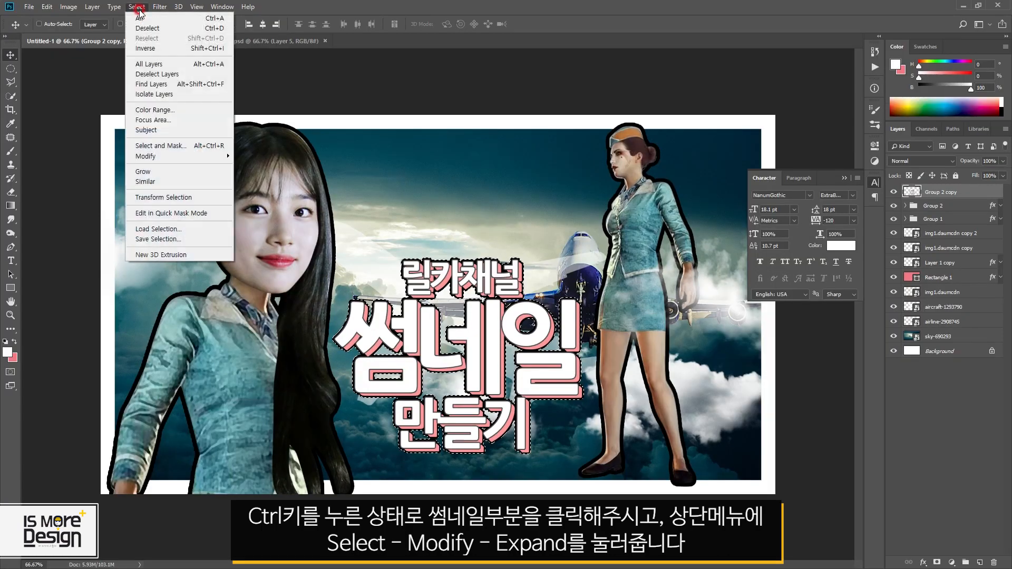
mouse_move(155, 157)
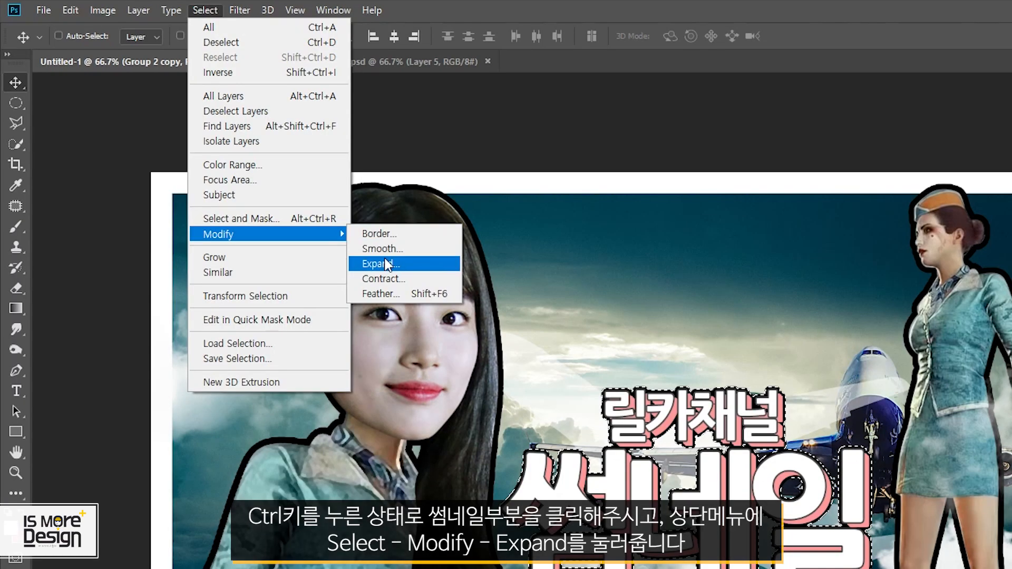
click(393, 268)
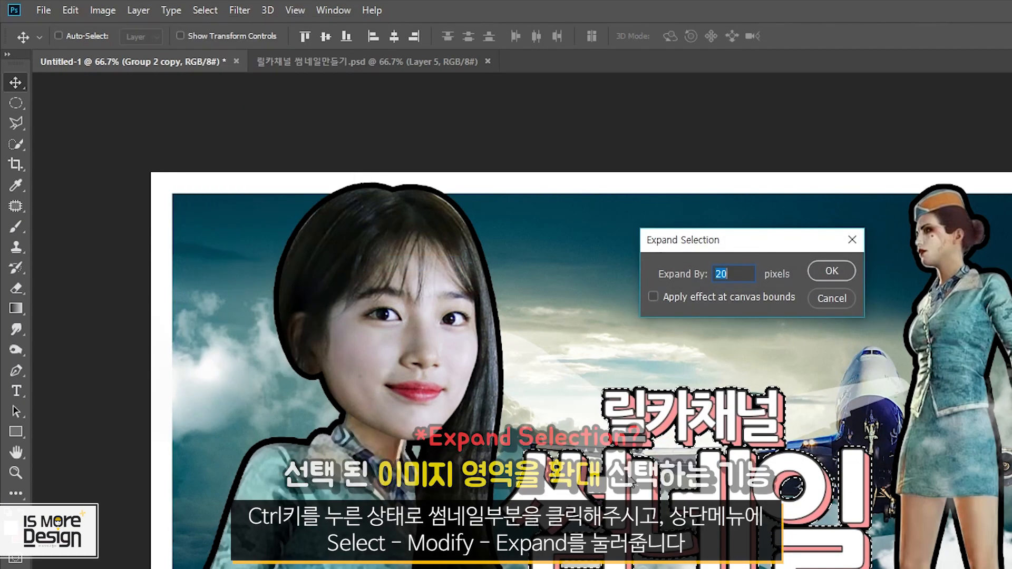
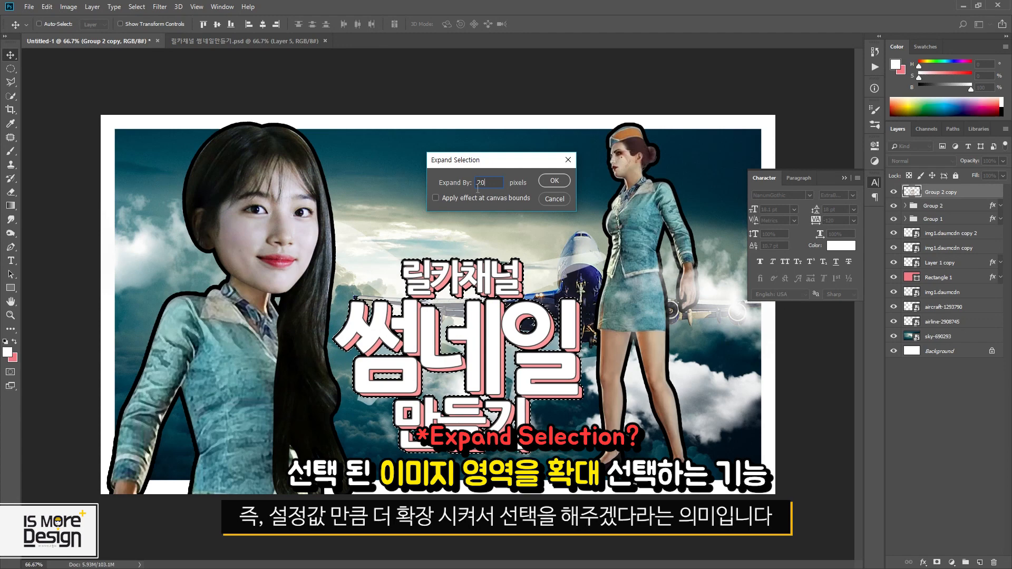
drag(488, 183, 438, 182)
click(555, 181)
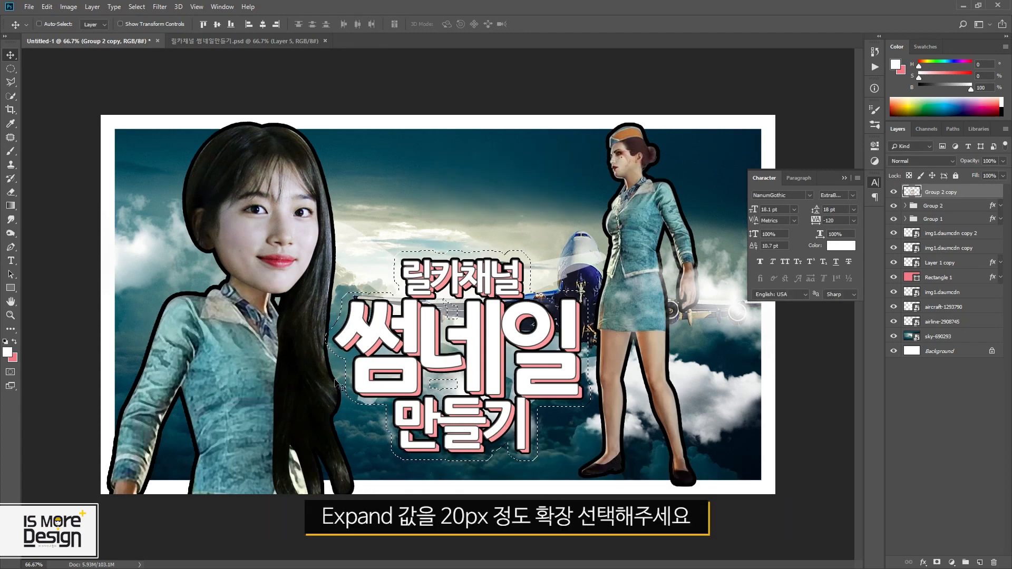
Fill the expanded title selection with the white foreground color at 100% opacity
click(47, 7)
click(79, 172)
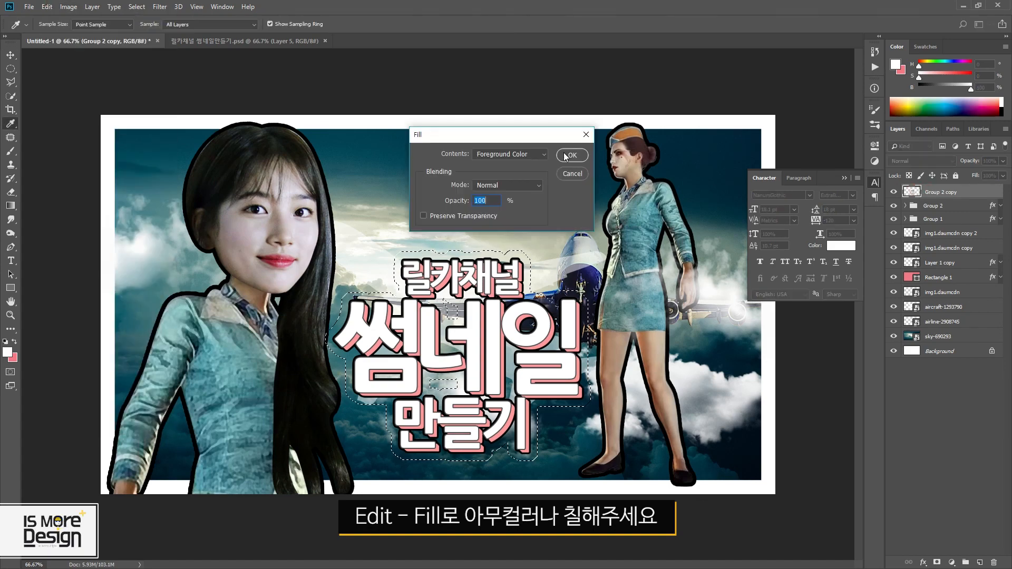
click(567, 155)
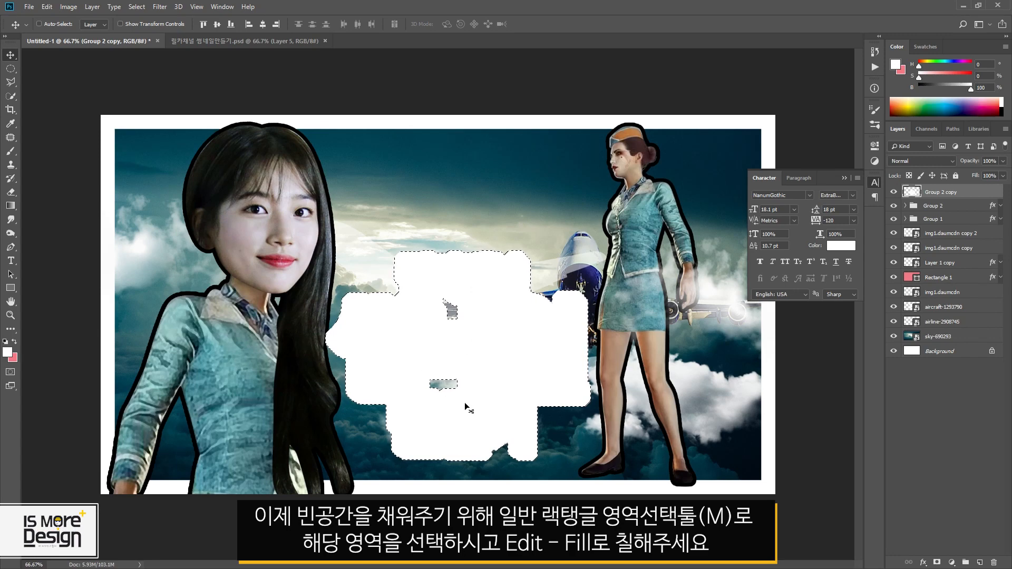
Select the two gaps inside the white title shape with the Rectangular Marquee tool, fill them with white, and deselect
click(11, 69)
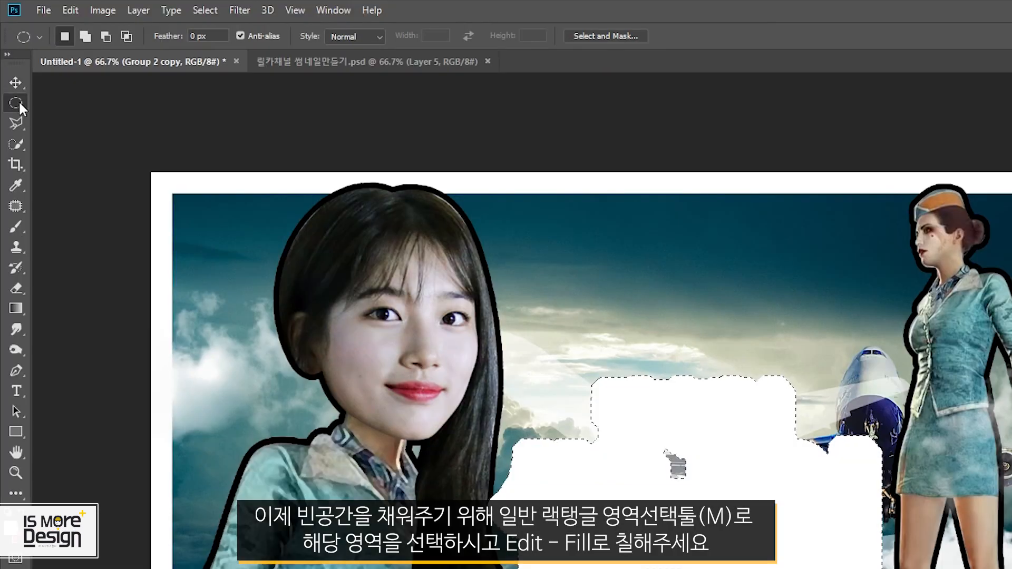
drag(20, 108, 68, 108)
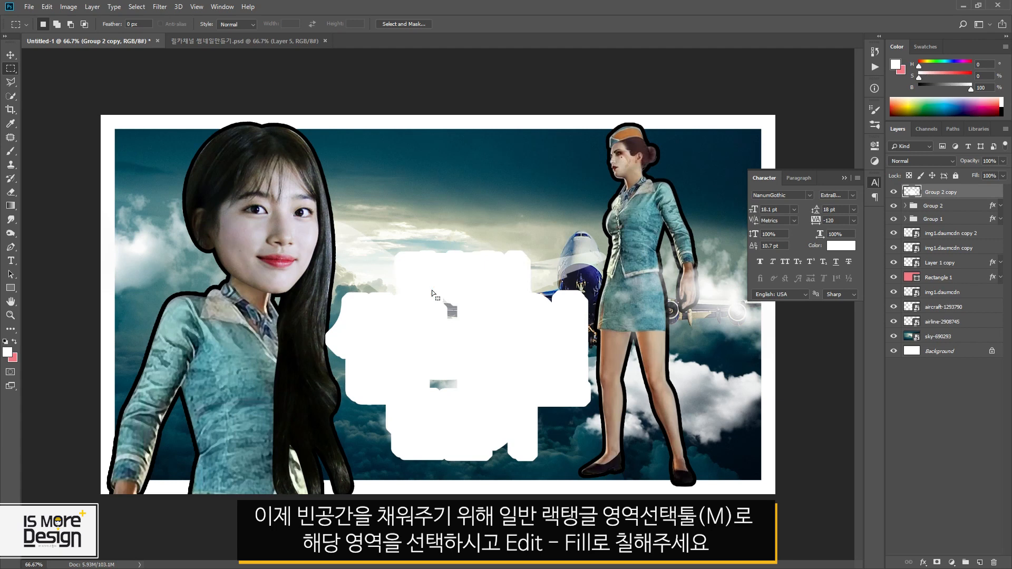
drag(645, 435, 693, 488)
drag(462, 325, 463, 325)
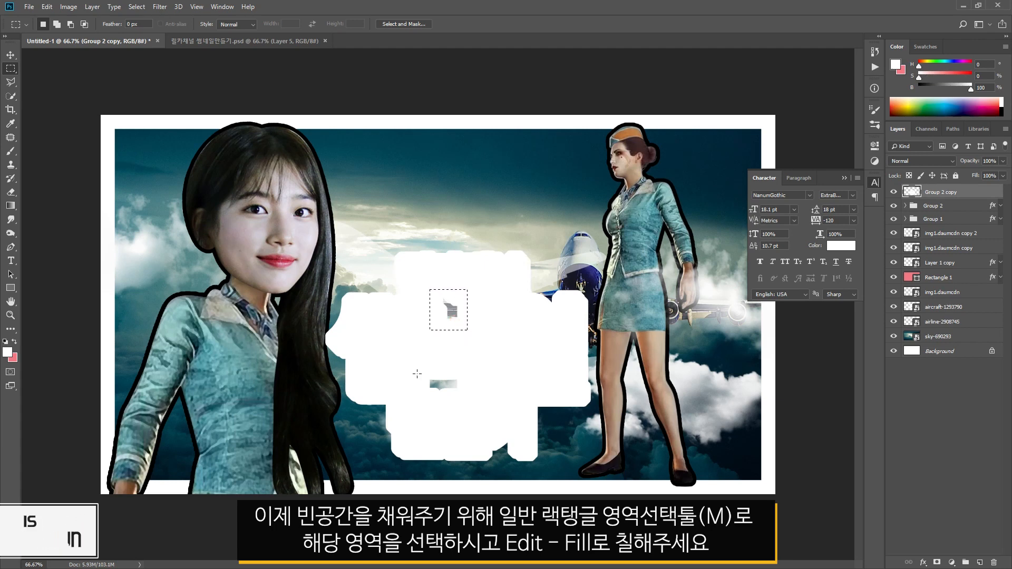
drag(413, 372, 471, 400)
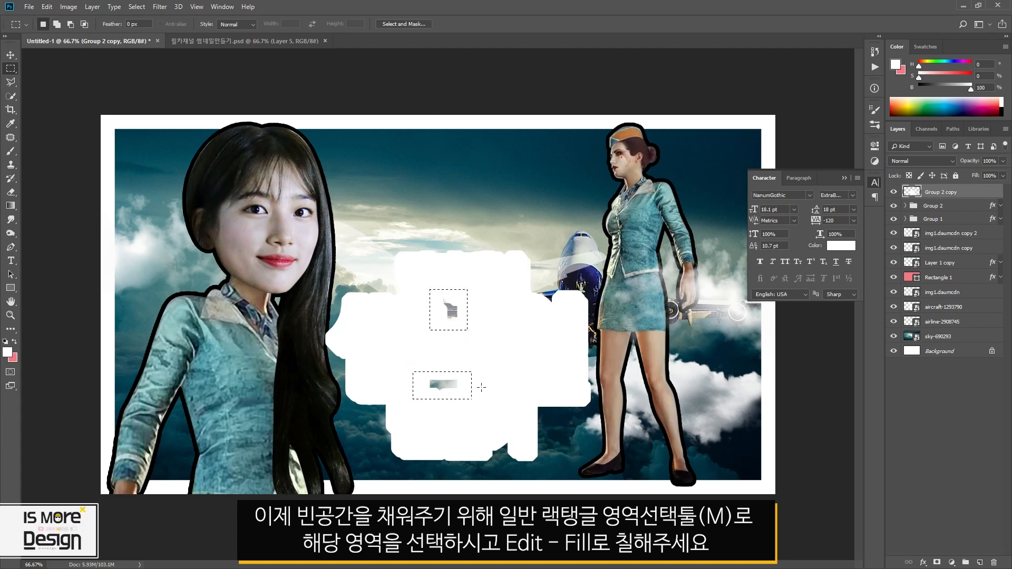
click(46, 6)
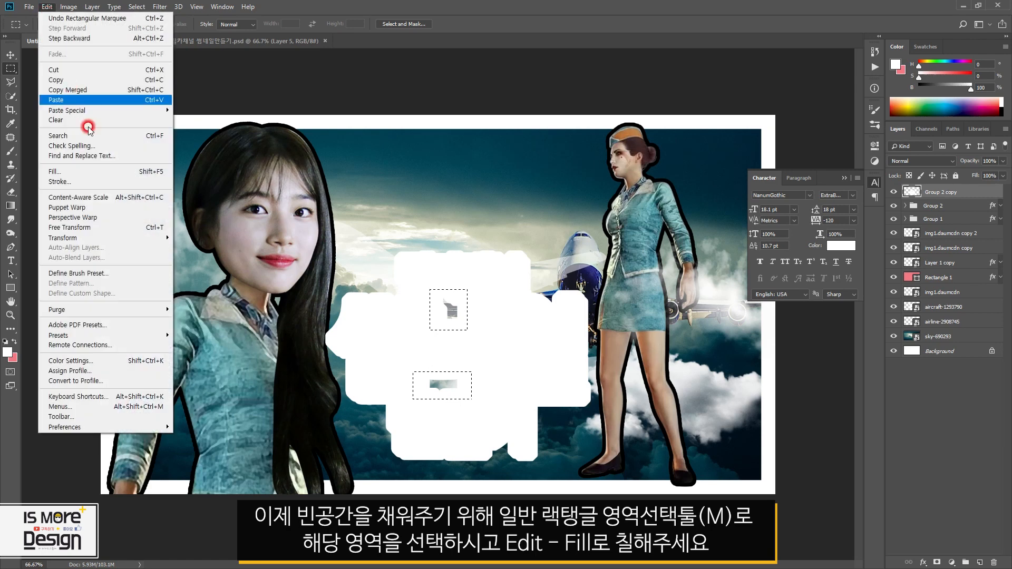
click(101, 171)
click(572, 155)
key(ctrl+d)
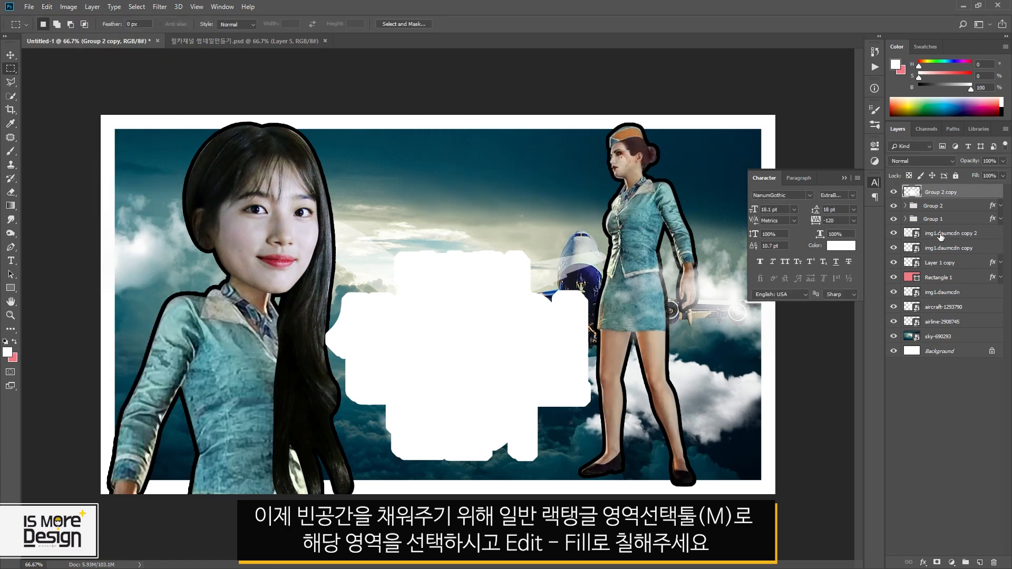
key(v)
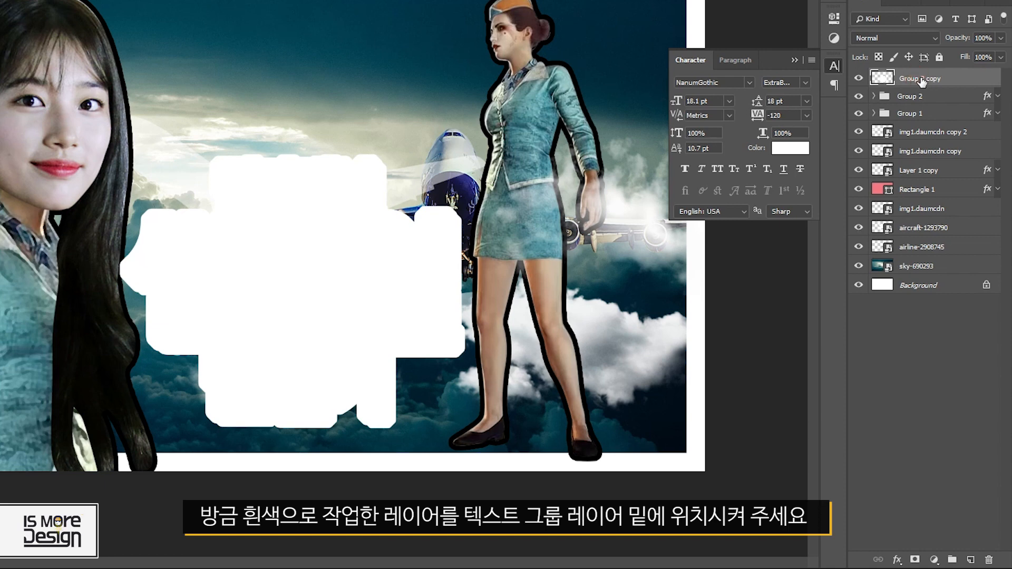
drag(921, 82, 913, 127)
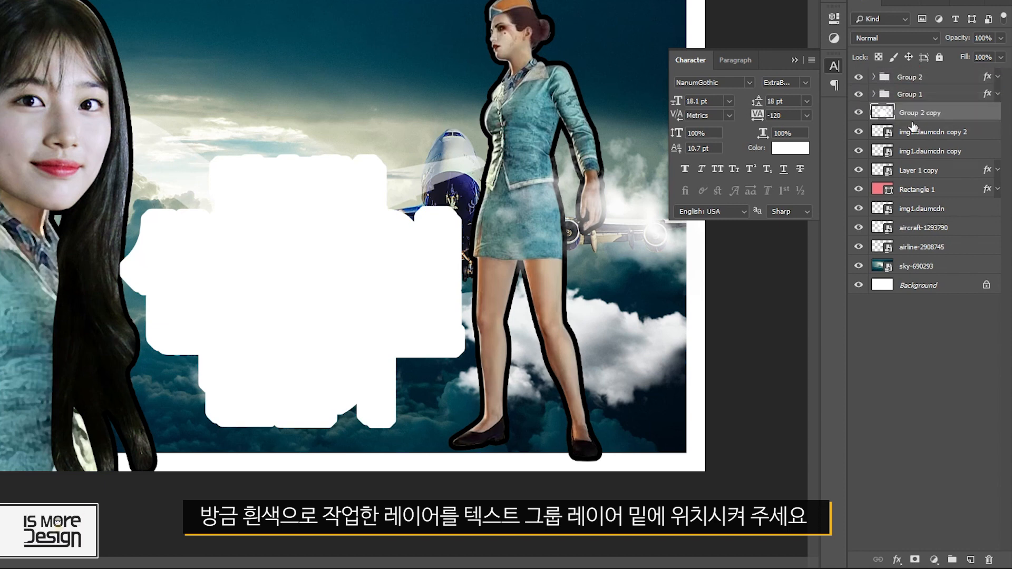
click(858, 77)
key(ctrl+z)
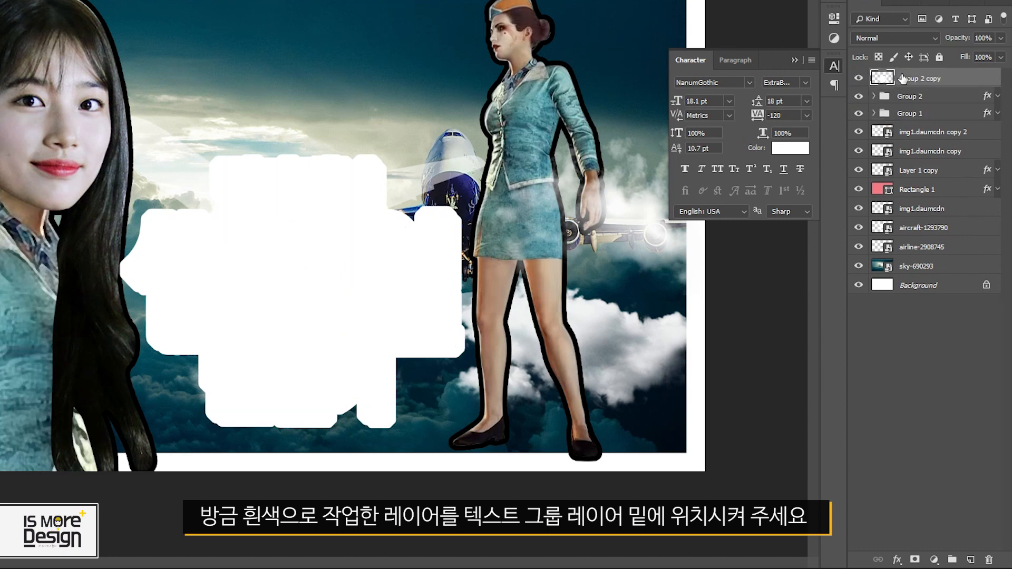
Place the white Group 2 copy layer directly beneath Group 2 and set its fill to 0%
drag(903, 78, 891, 94)
click(838, 106)
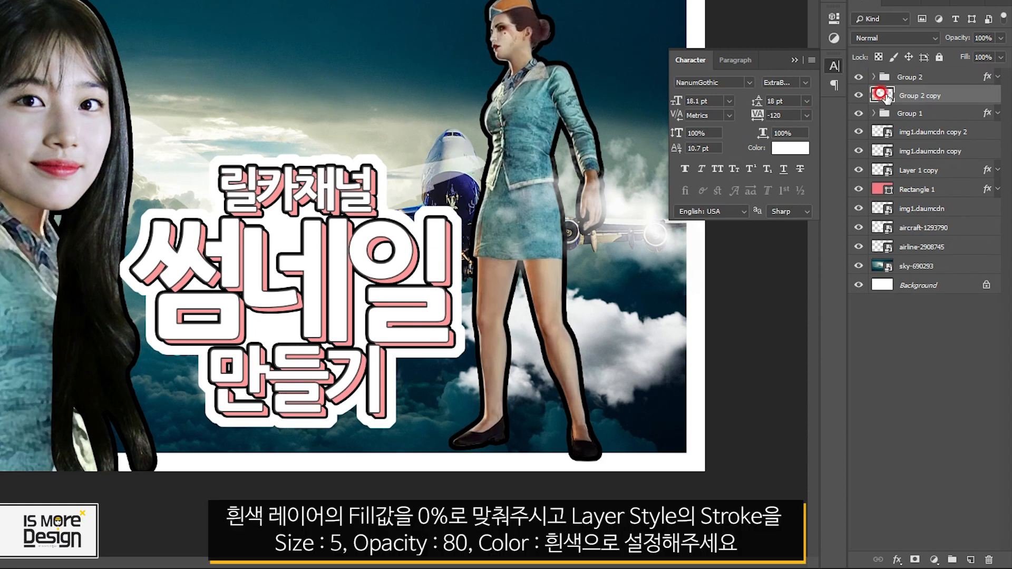
drag(1000, 59, 962, 74)
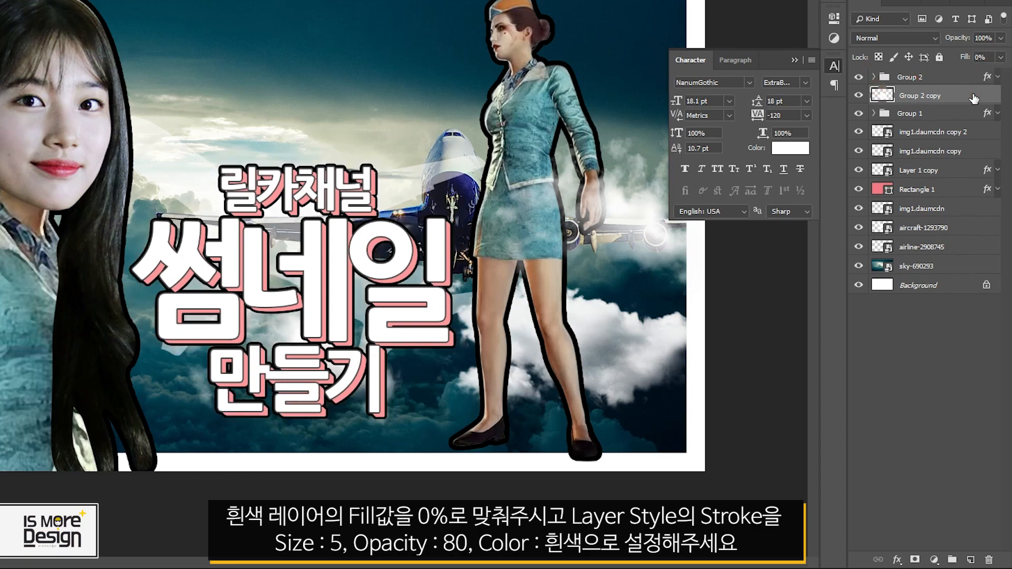
Give the Group 2 copy layer a white 5 px Outside stroke with 80% opacity
double_click(973, 98)
click(449, 100)
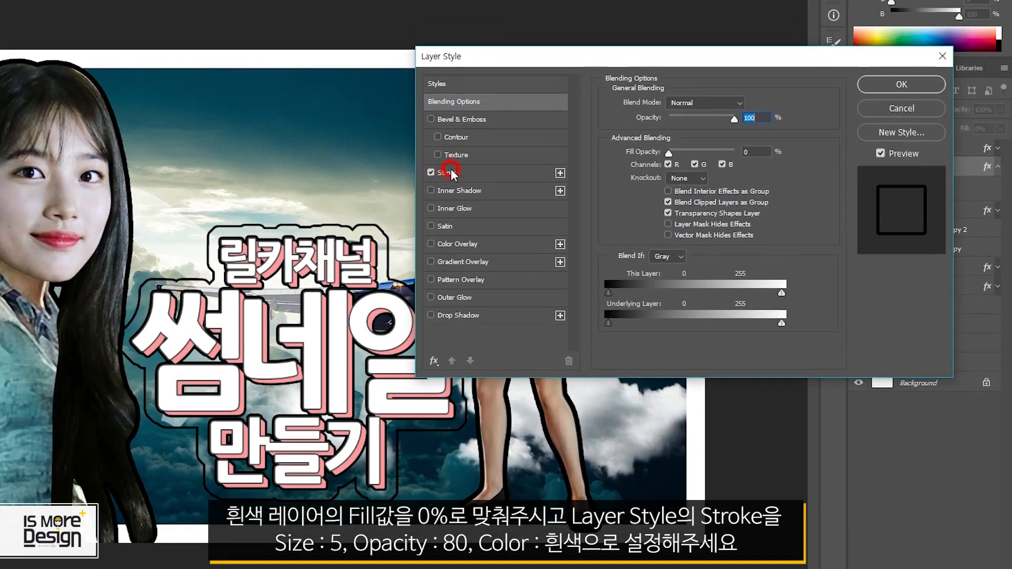
click(451, 173)
click(642, 206)
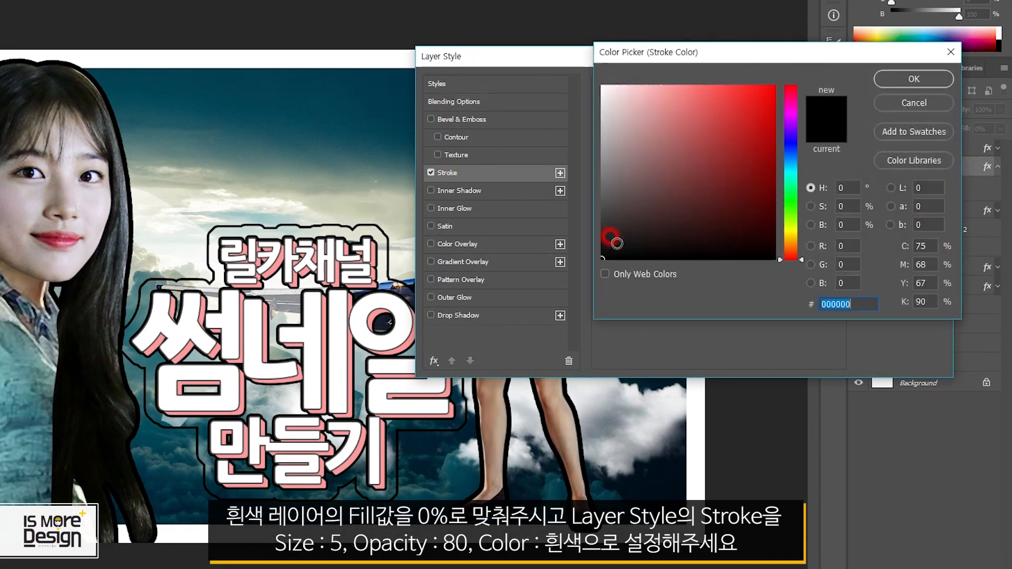
mouse_move(642, 205)
mouse_down()
mouse_move(661, 211)
mouse_move(526, 53)
mouse_up()
click(907, 78)
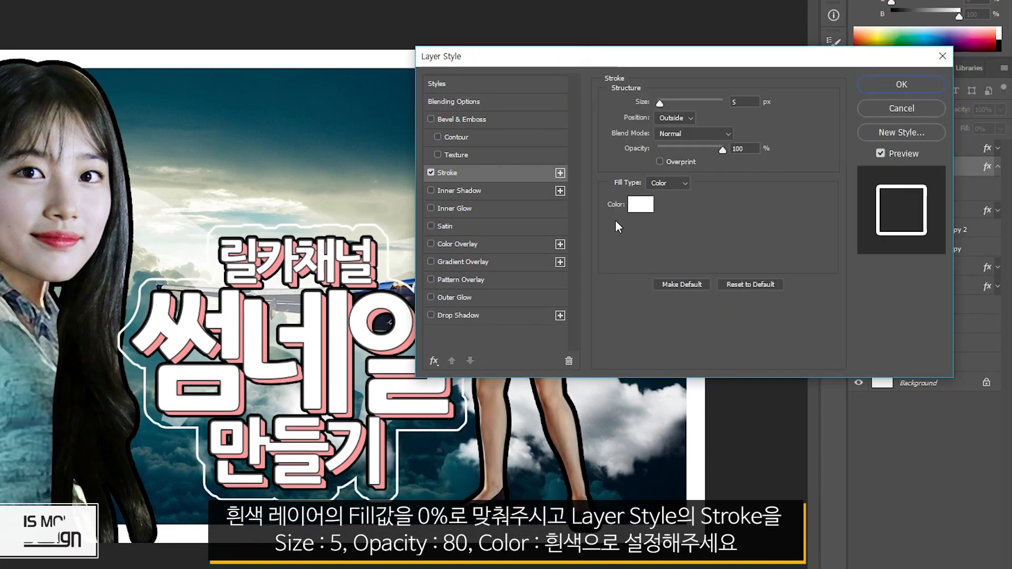
double_click(745, 151)
text(80)
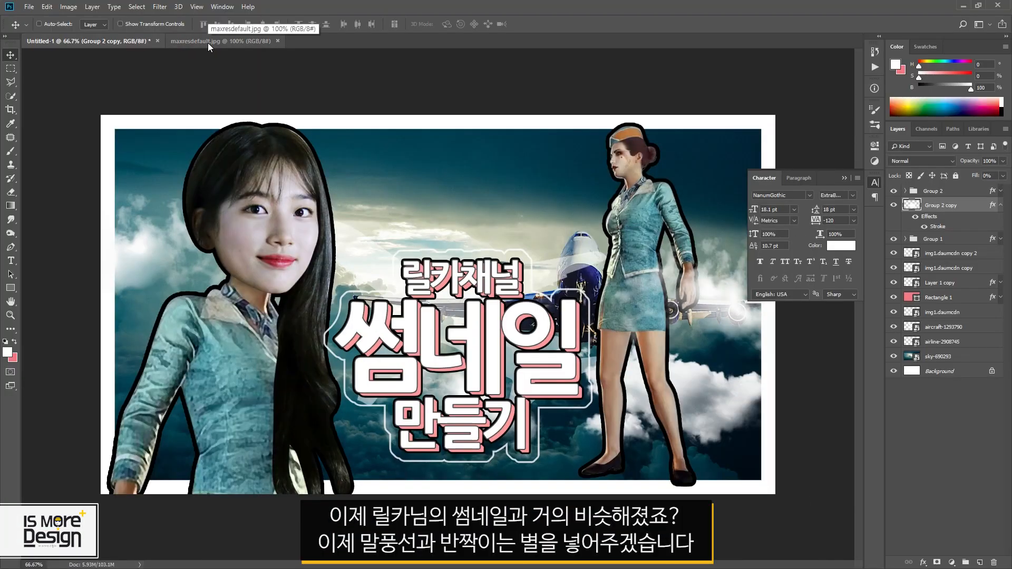
Check the reference thumbnail maxresdefault.jpg, and shift the title with its outline slightly up and left in the working document
click(208, 43)
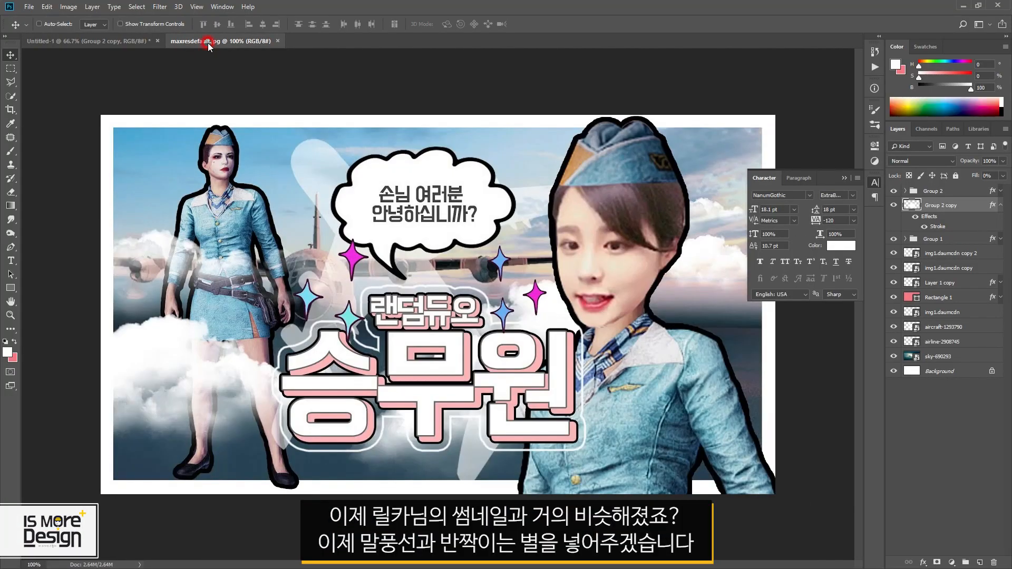
click(875, 183)
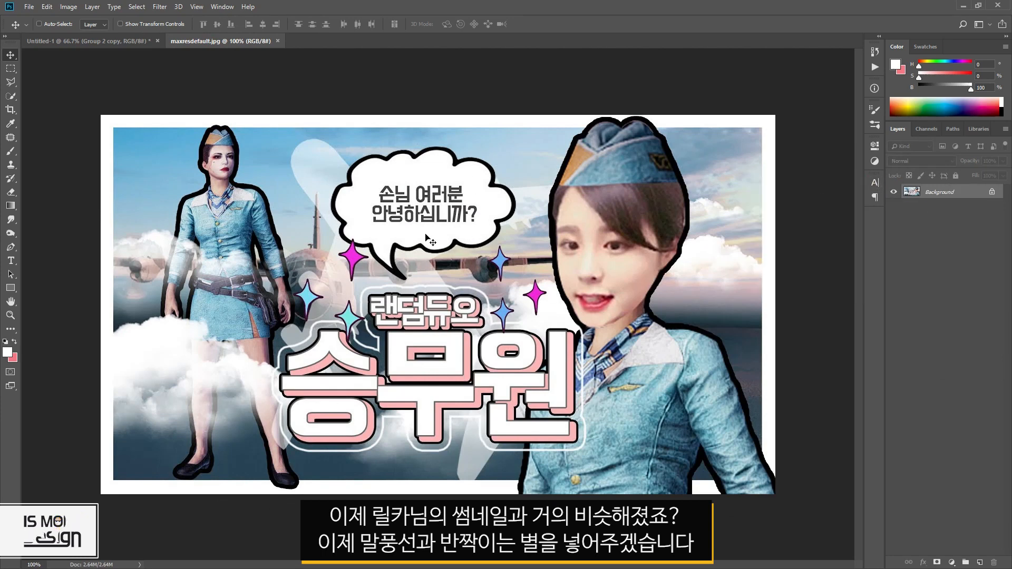
key(ctrl+Tab)
drag(514, 331, 503, 320)
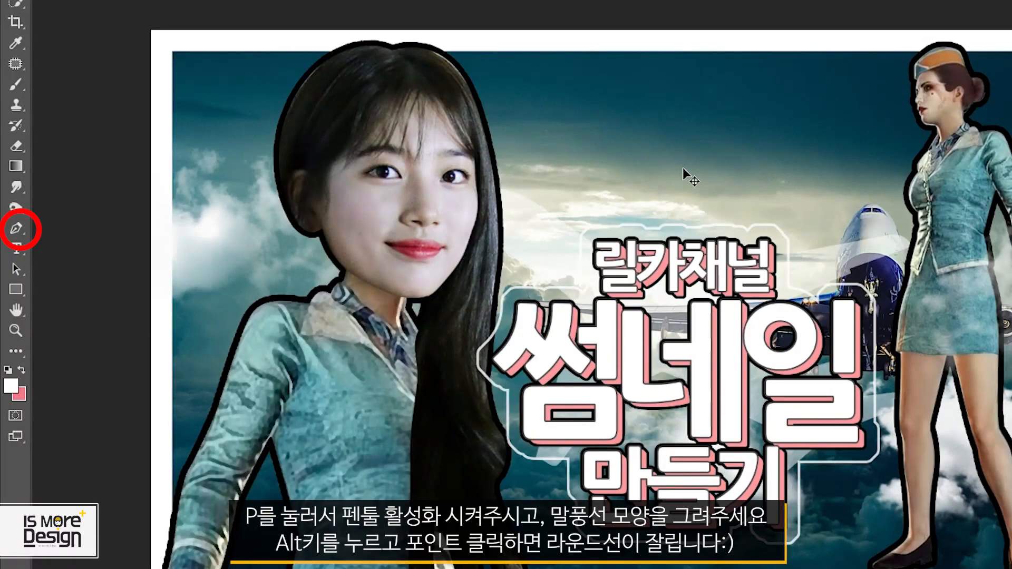
Draw the tail, left side and first upper lobes of a speech bubble path above the title with the Pen tool
key(p)
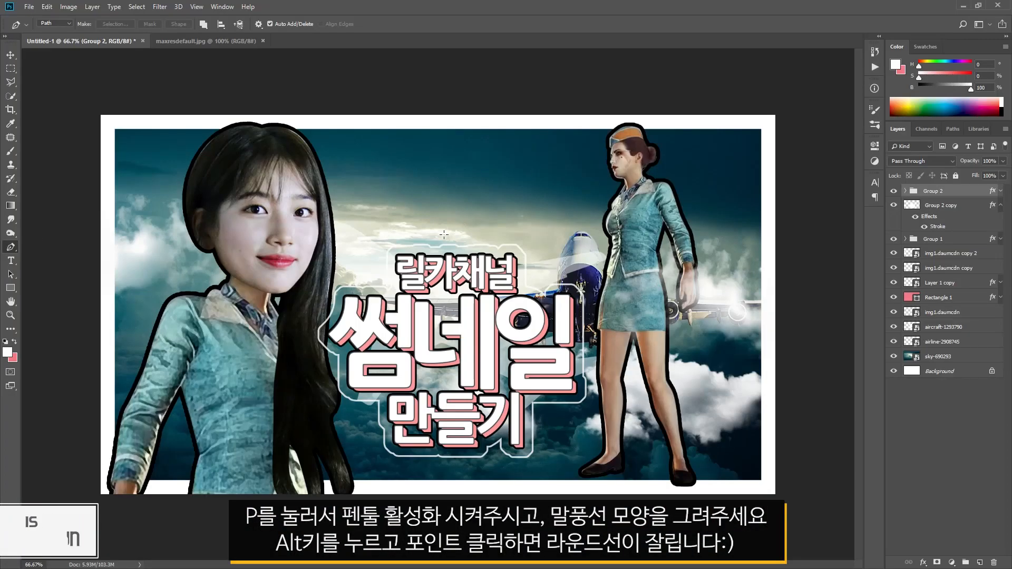
click(666, 210)
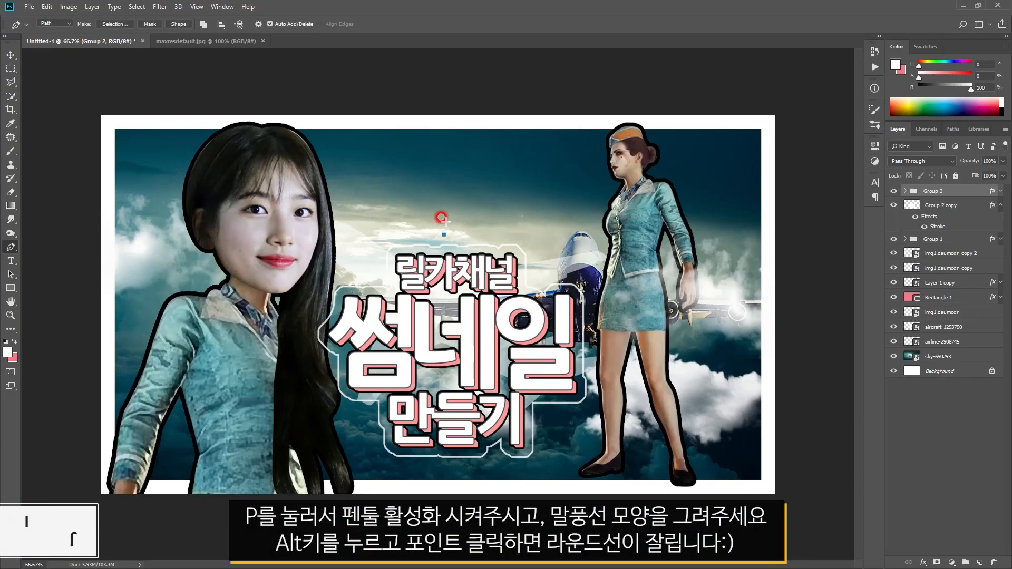
click(444, 215)
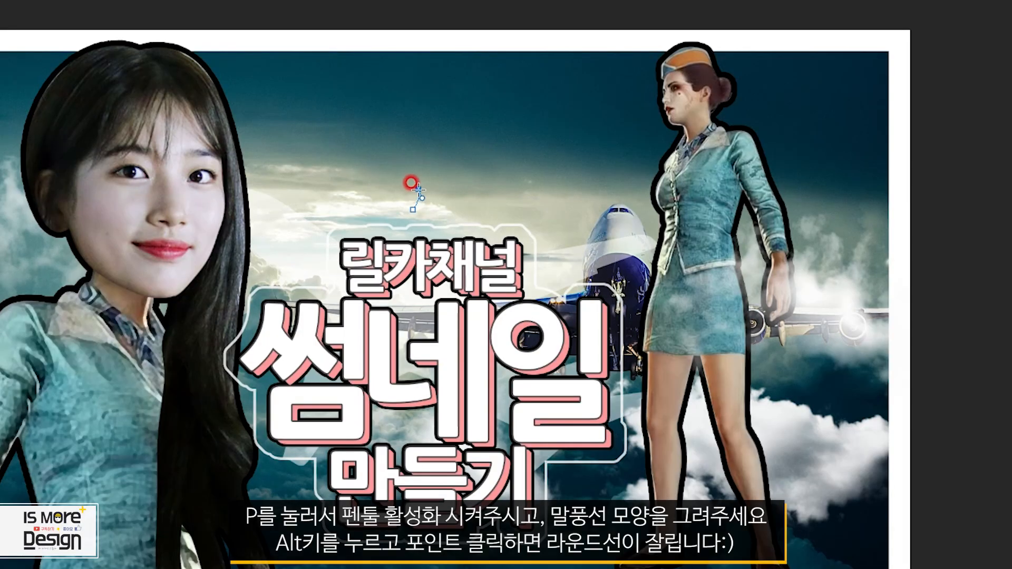
drag(383, 195, 359, 138)
click(373, 180)
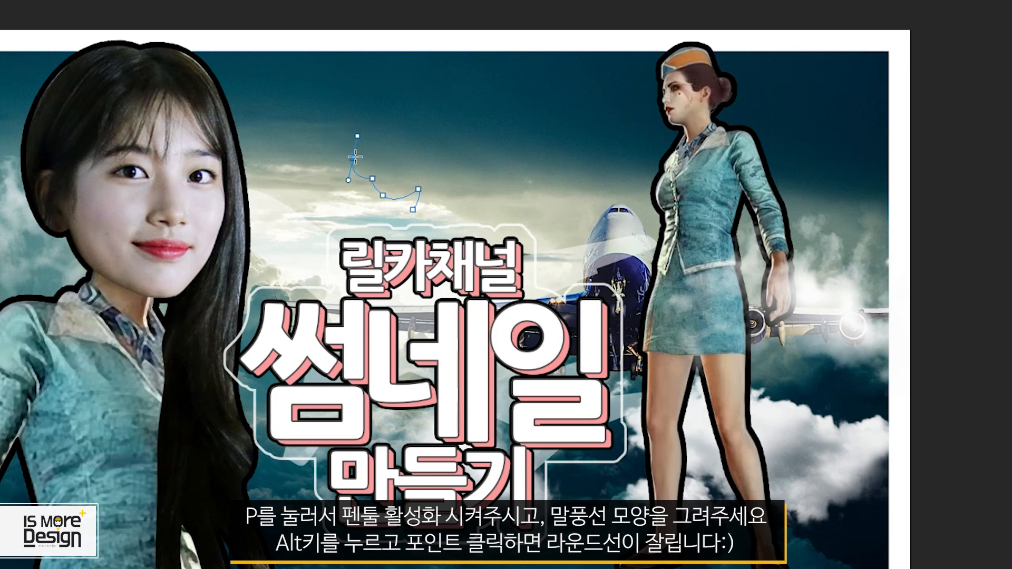
drag(415, 107, 479, 112)
click(418, 116)
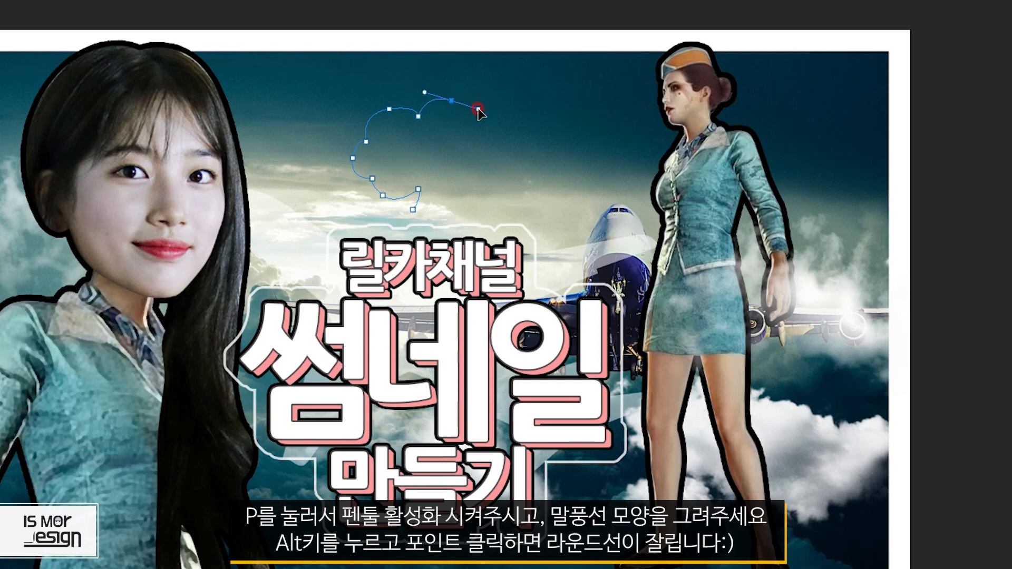
alt+click(450, 100)
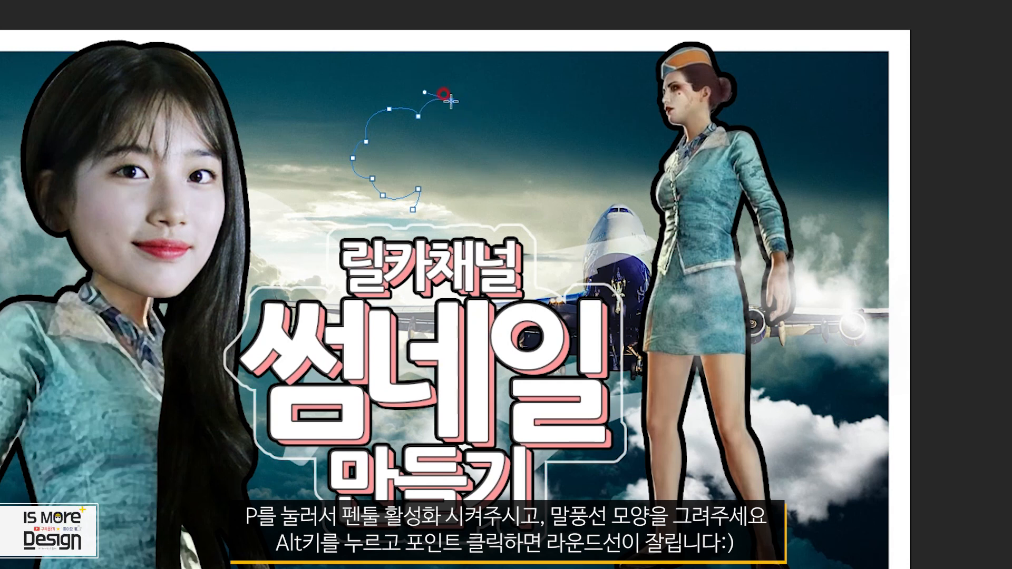
Continue the speech bubble path with rounded lobes along the upper right, right side and underside, and close it at the tail
alt+click(516, 109)
drag(575, 130, 500, 182)
alt+click(558, 159)
alt+click(506, 190)
drag(460, 197, 400, 211)
alt+click(460, 197)
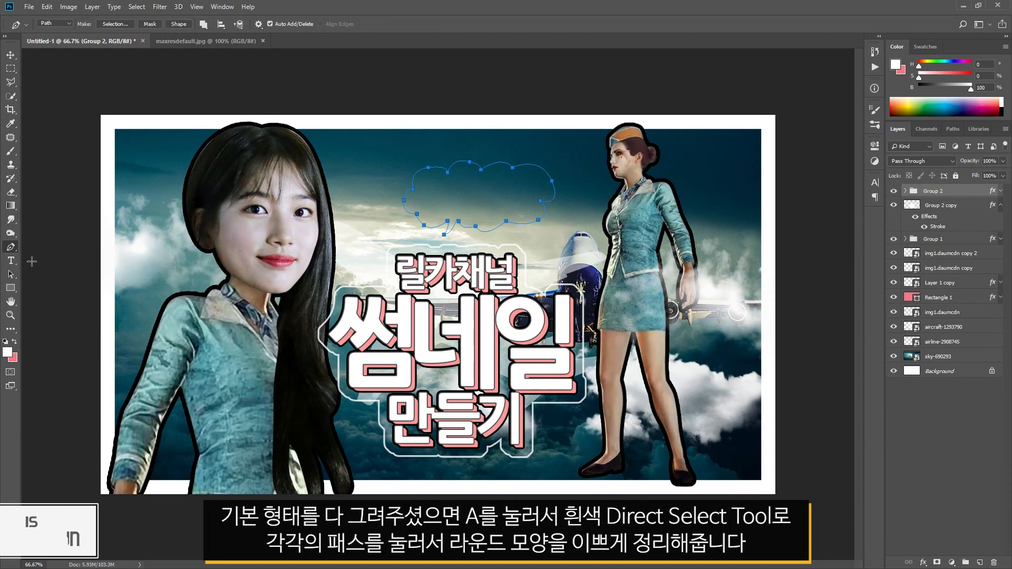
Refine the speech bubble path with the Direct Selection tool, adjusting its anchor points and curve handles into even, rounded lobes
click(17, 277)
drag(15, 277, 57, 289)
click(56, 286)
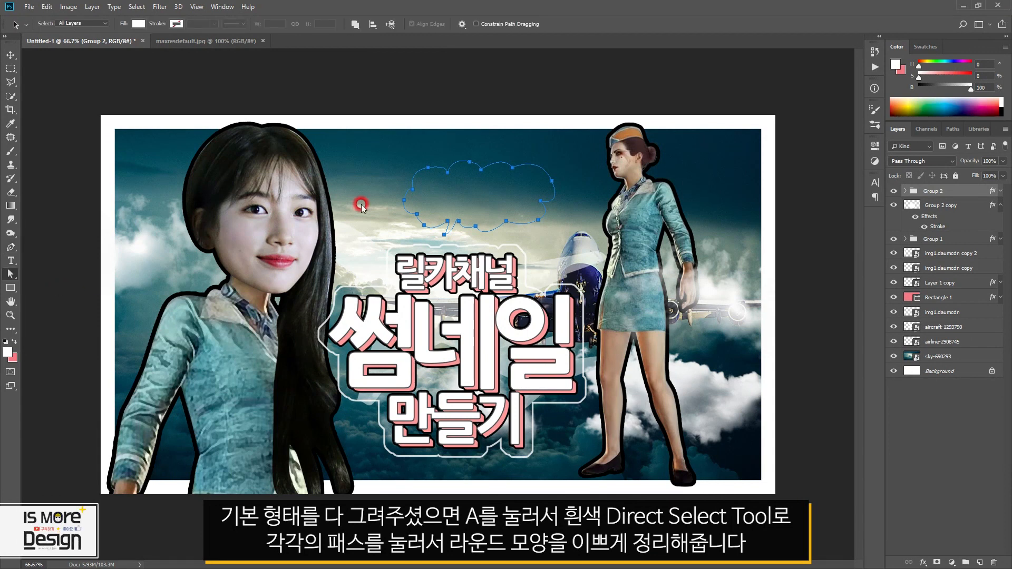
drag(444, 235, 525, 225)
click(439, 222)
drag(532, 202, 540, 171)
drag(504, 168, 475, 165)
drag(461, 163, 462, 153)
drag(440, 173, 416, 163)
drag(540, 171, 538, 176)
drag(552, 209, 547, 197)
drag(537, 207, 503, 226)
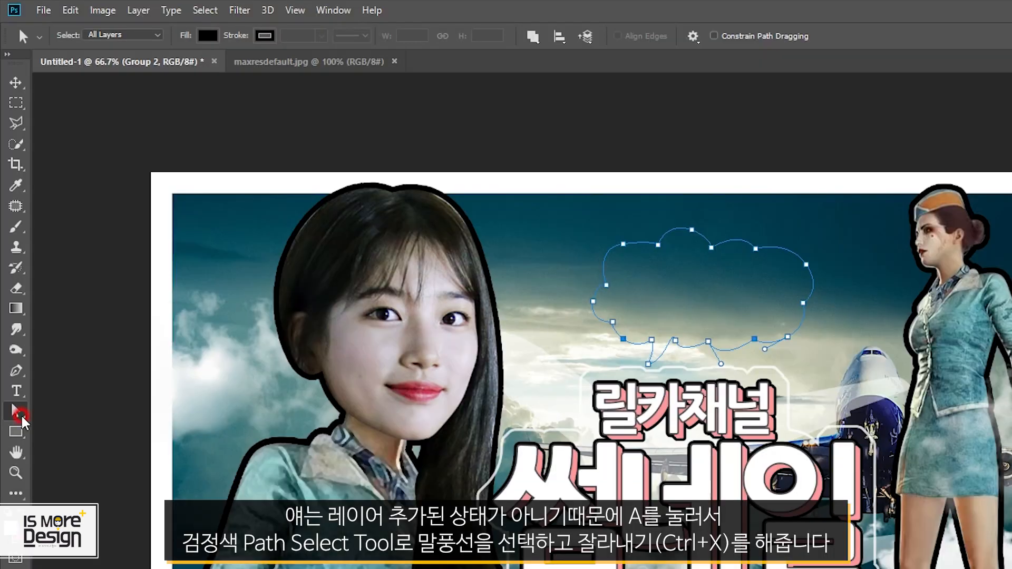
Cut the speech bubble path, draw a white rectangle shape of about 329 × 164 px above the title, and paste the path into its layer
drag(20, 415, 72, 416)
click(648, 253)
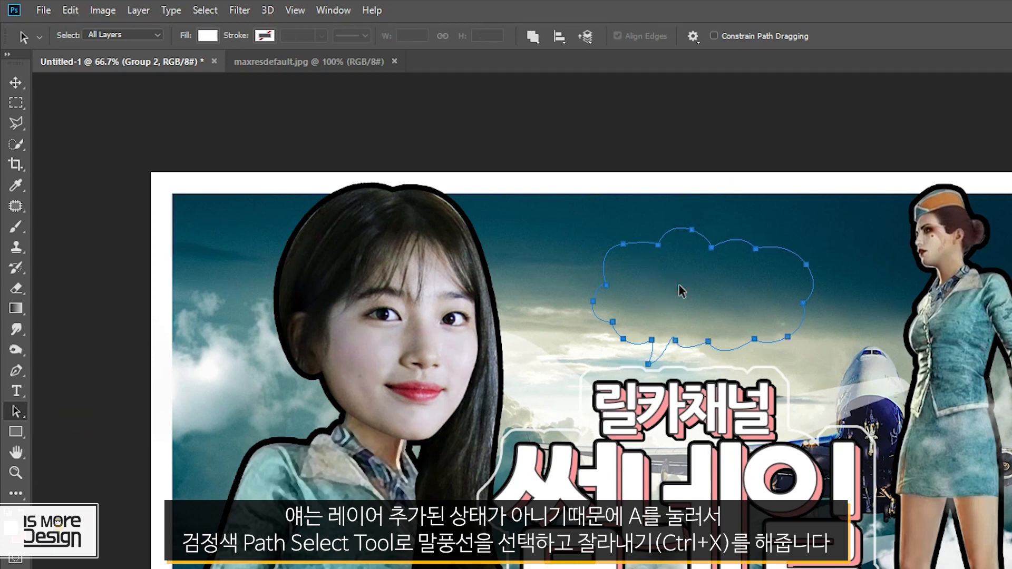
key(ctrl+x)
key(u)
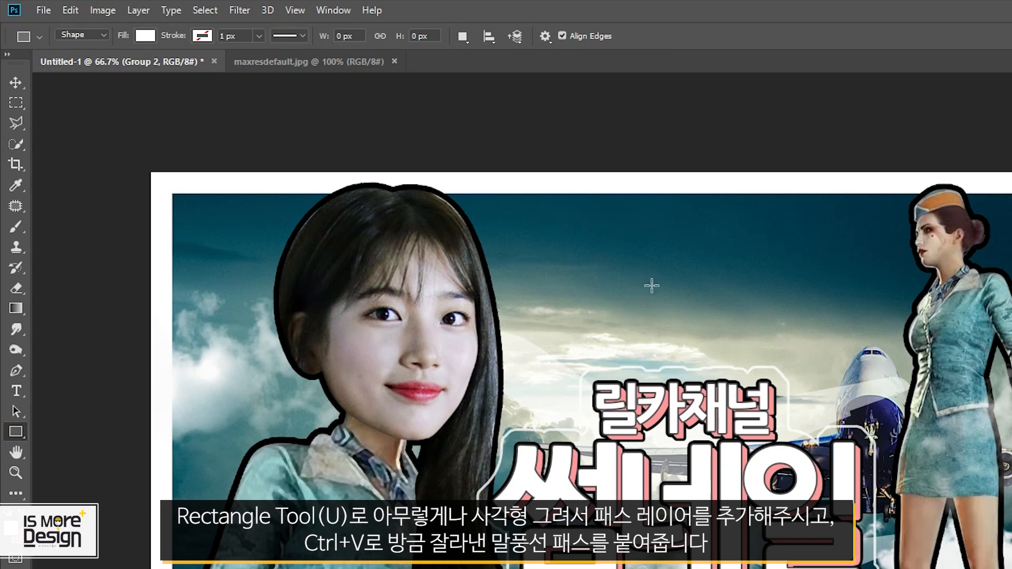
drag(571, 287, 747, 373)
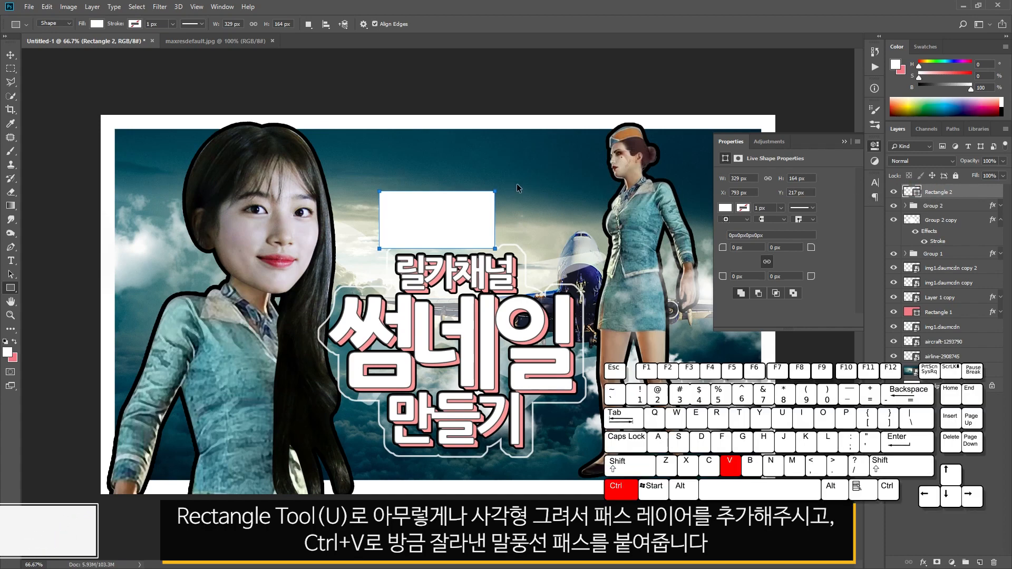
key(ctrl+v)
Delete the rectangle path from the new shape layer, keeping only the white speech bubble
click(11, 273)
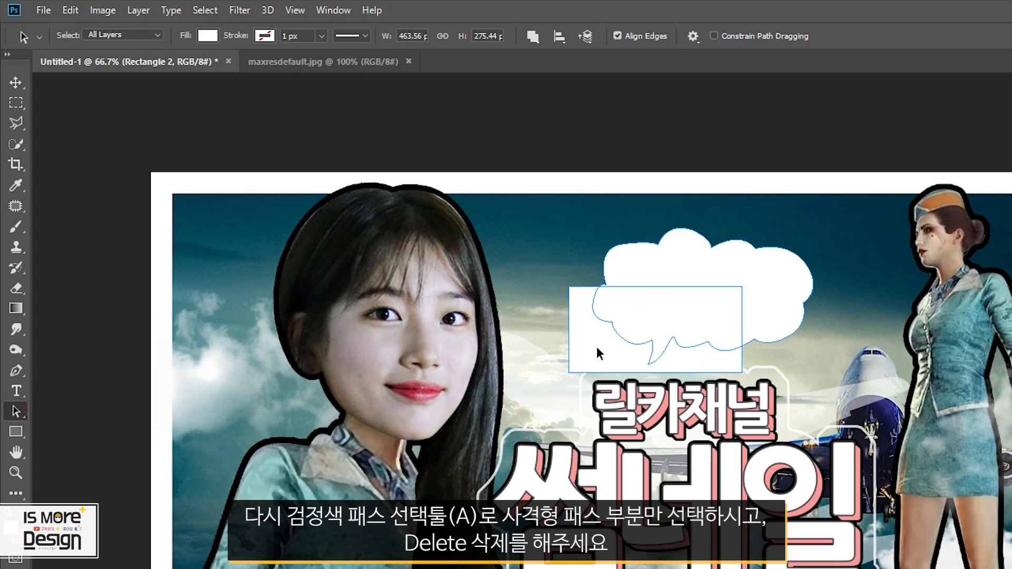
click(573, 356)
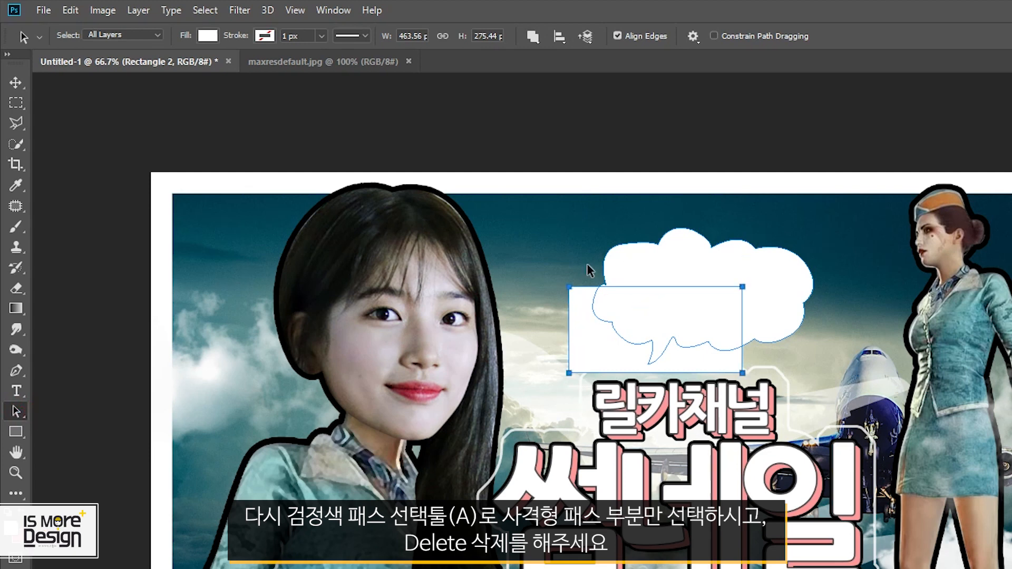
key(Delete)
click(724, 296)
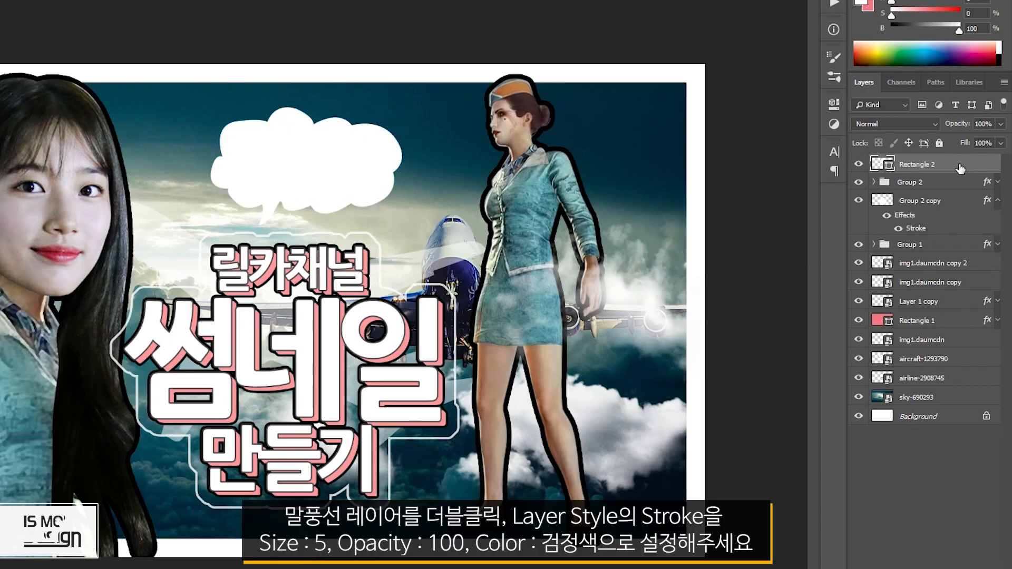
Give the speech bubble layer a black outside stroke of 5 px at 100% opacity
double_click(960, 167)
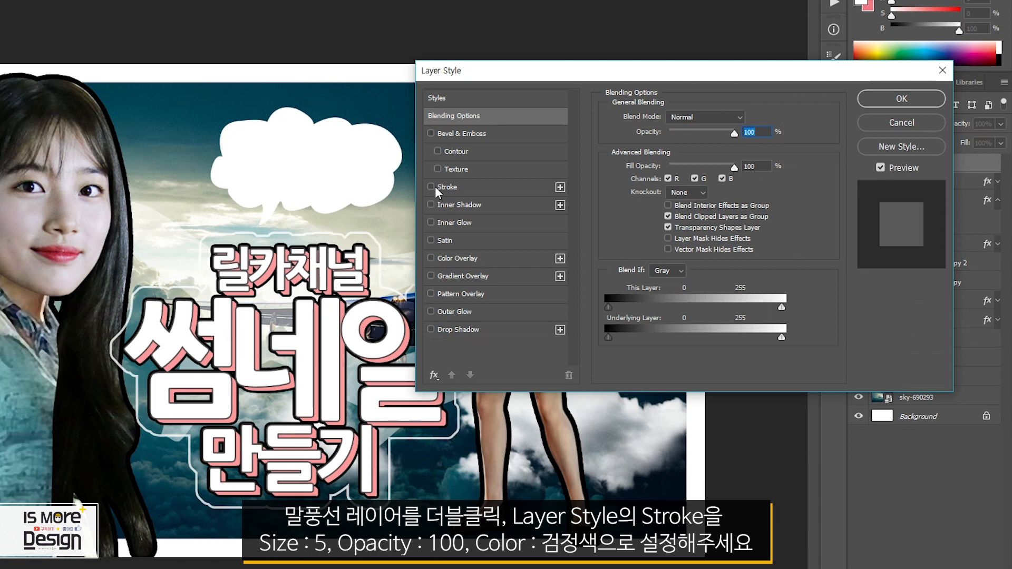
click(432, 188)
click(447, 187)
click(641, 218)
drag(630, 231, 584, 315)
key(Return)
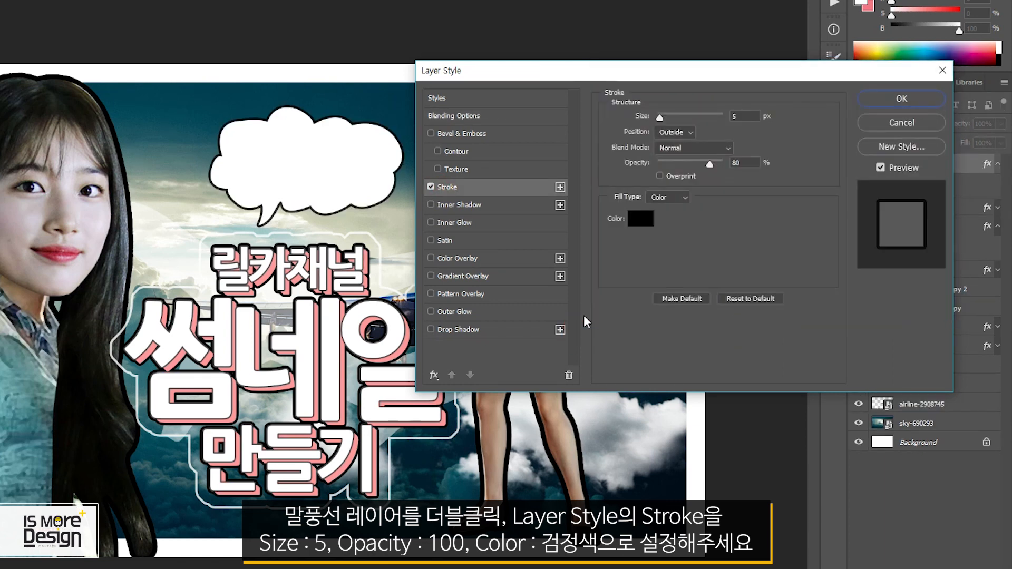
drag(710, 165, 771, 163)
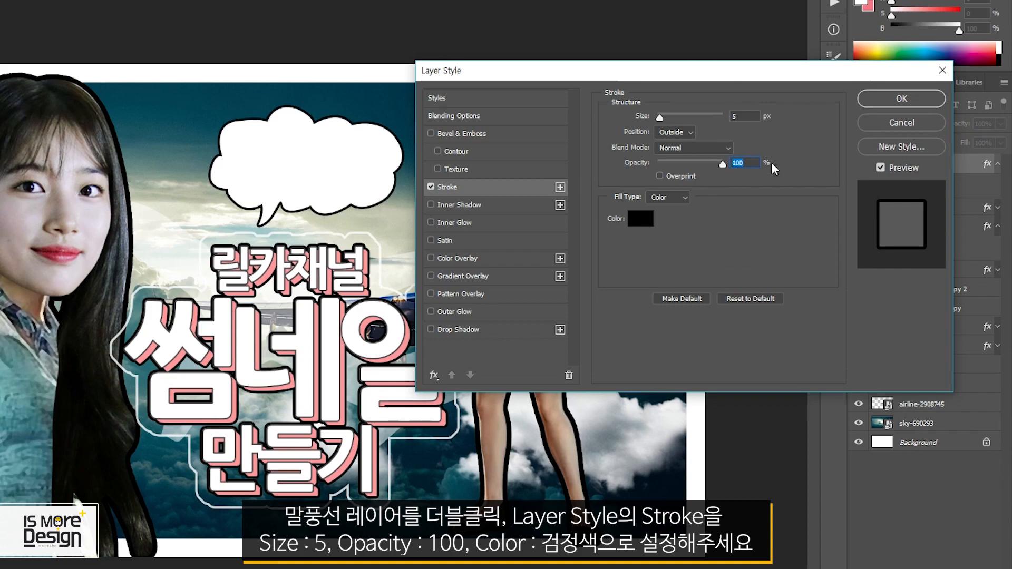
key(Return)
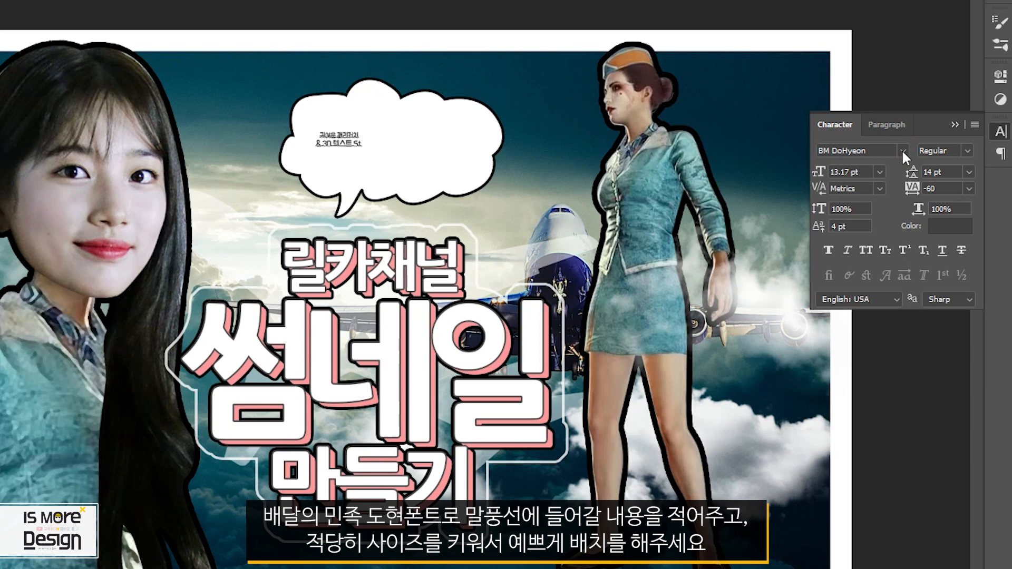
Set the bubble text "귀여운 캐리커처 & 3D 텍스트 St." in BM DoHyeon, and enlarge it to fill the speech bubble
click(902, 150)
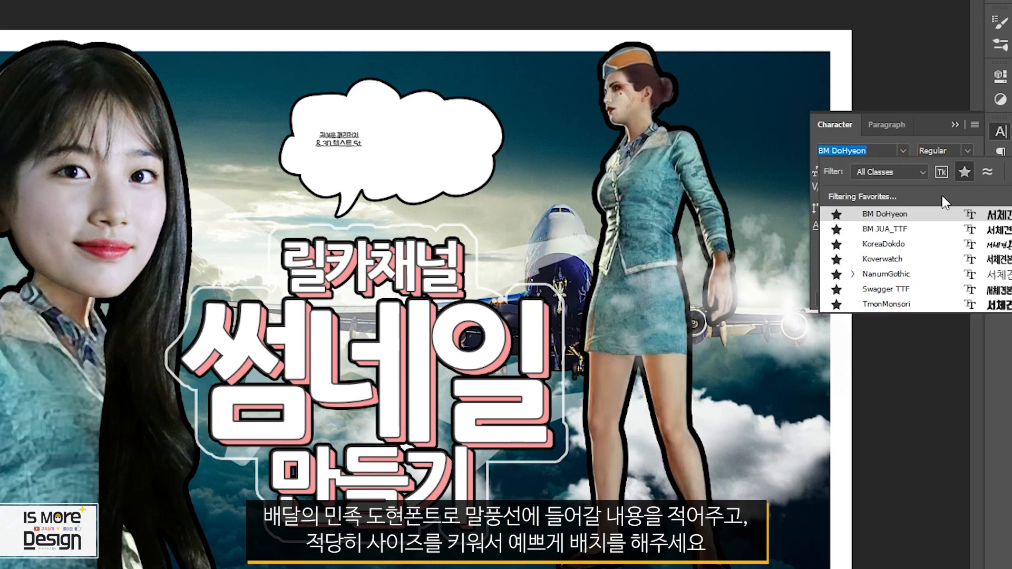
click(896, 216)
key(ctrl+t)
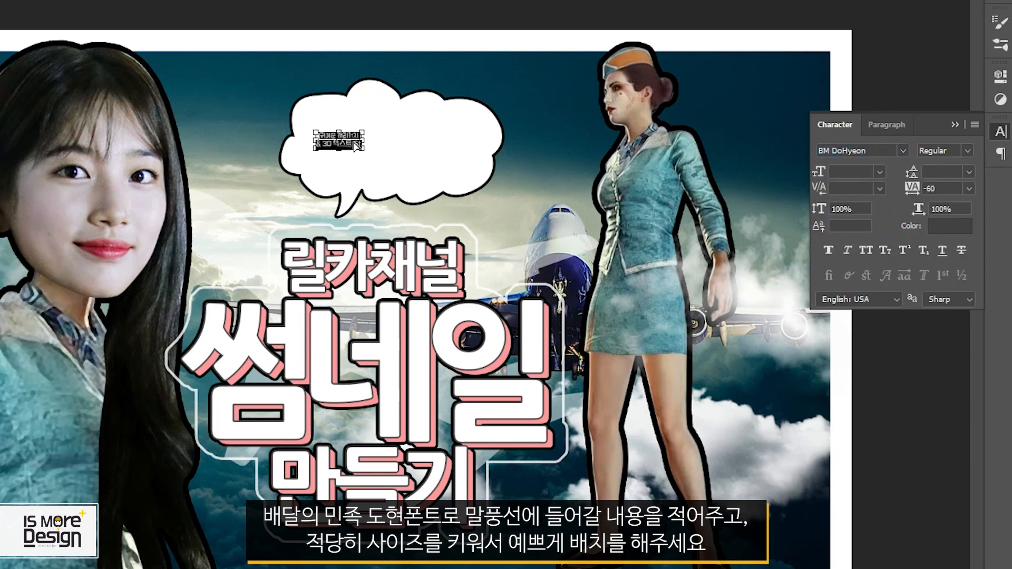
key(ctrl+Return)
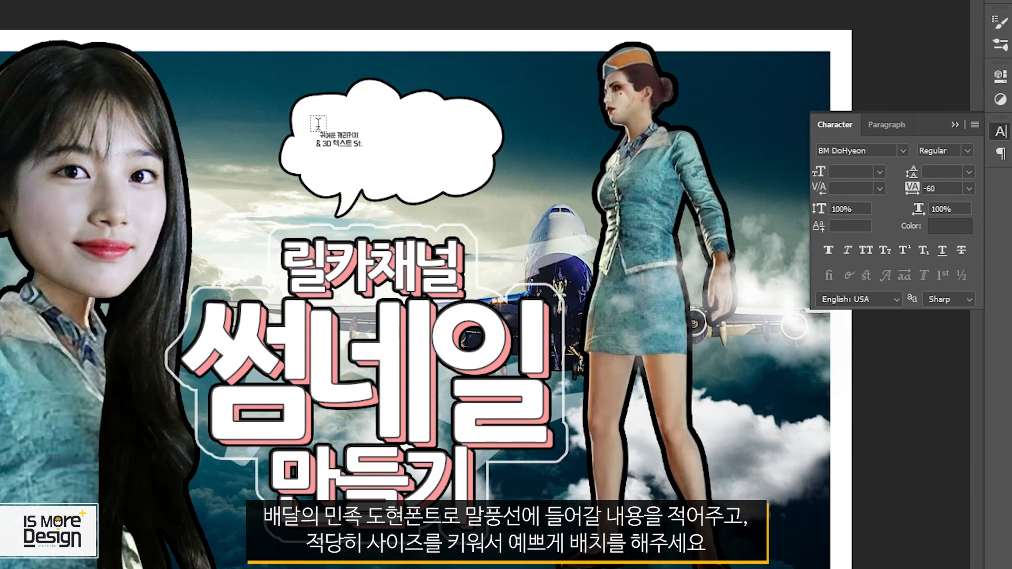
key(ctrl+t)
drag(363, 132, 431, 138)
key(Return)
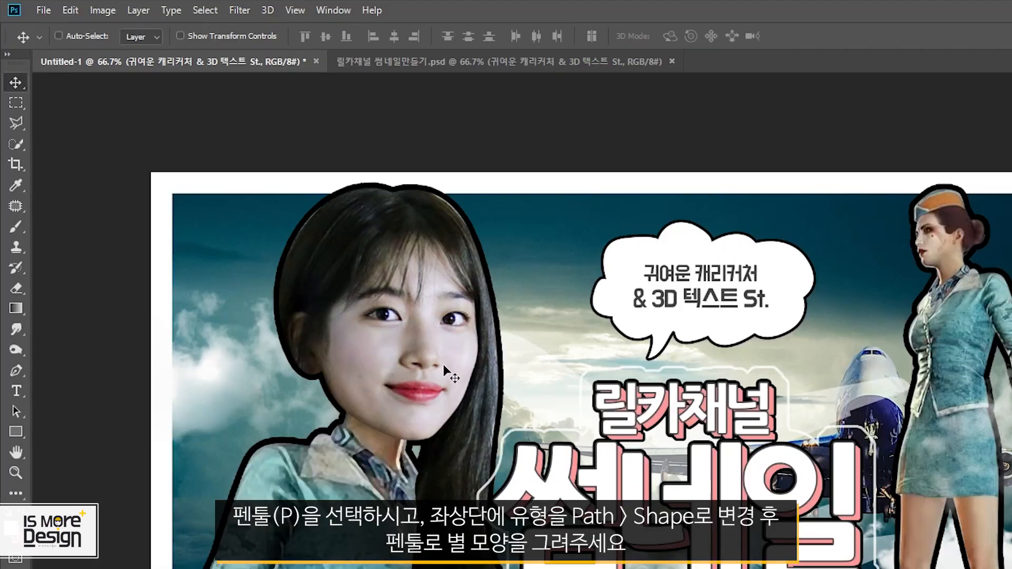
Draw a white four-pointed star about 63 × 117 px between the title and the airplane with the Pen tool in Shape mode
key(p)
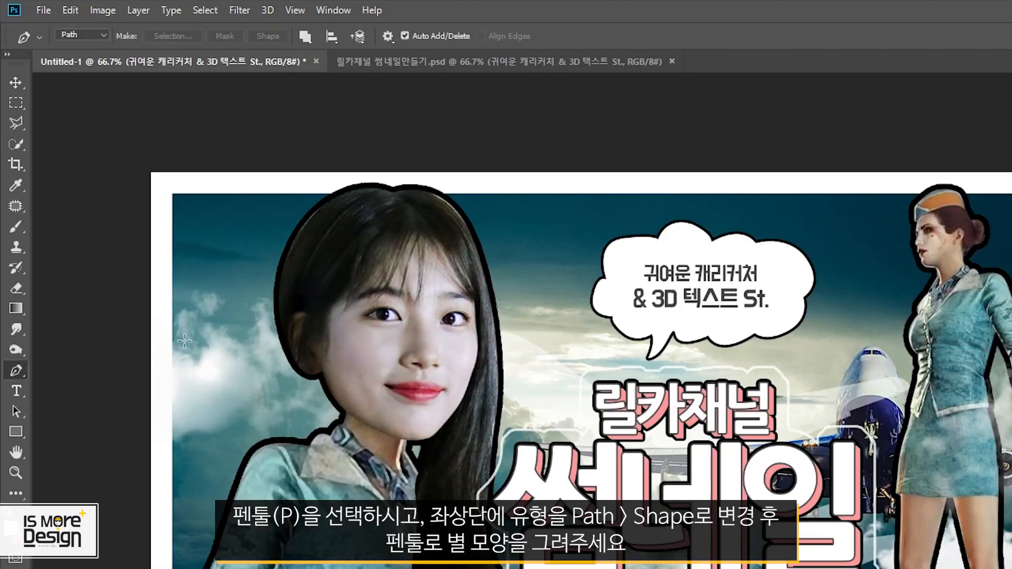
click(86, 37)
click(90, 52)
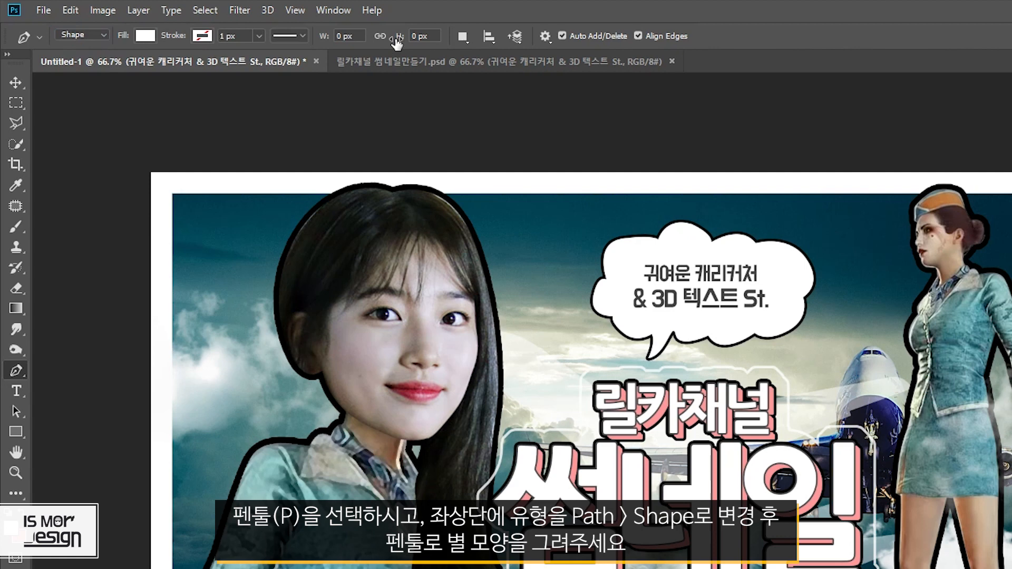
click(816, 340)
drag(798, 377, 780, 386)
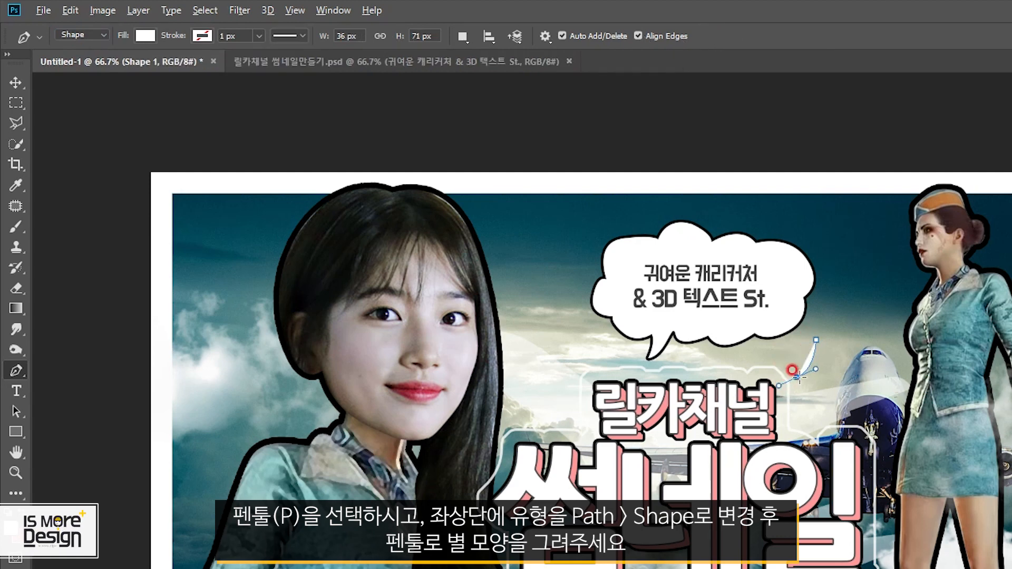
click(819, 402)
drag(831, 368, 844, 360)
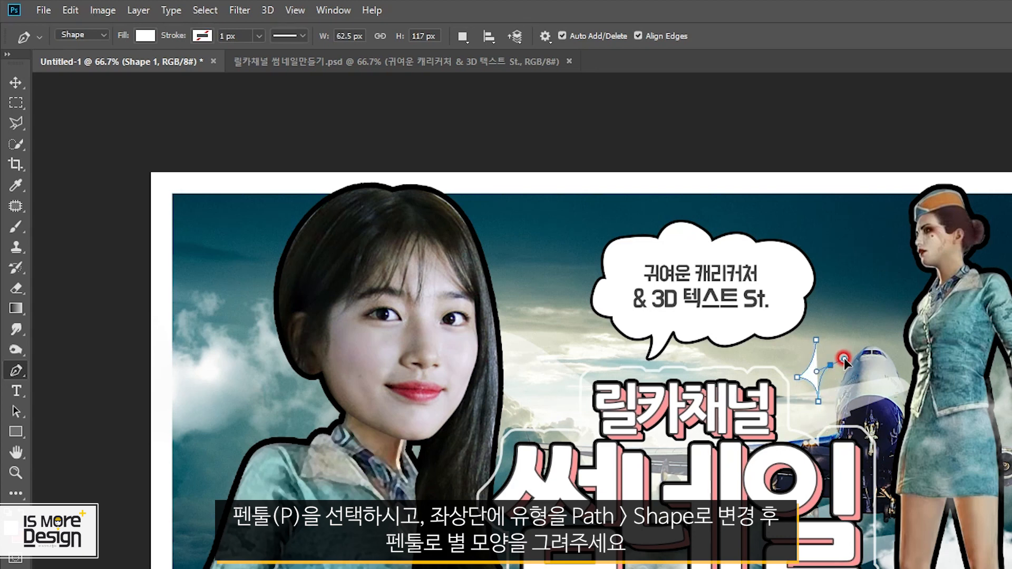
alt+click(829, 365)
drag(817, 341, 821, 324)
Transform the white star into a wider shape beside the airplane's nose
key(a)
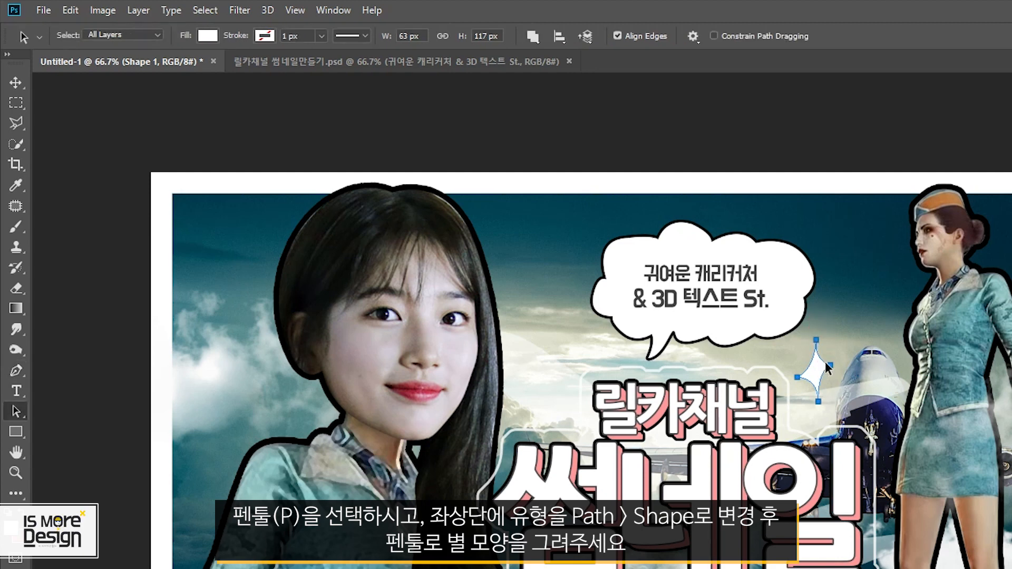
key(ctrl+t)
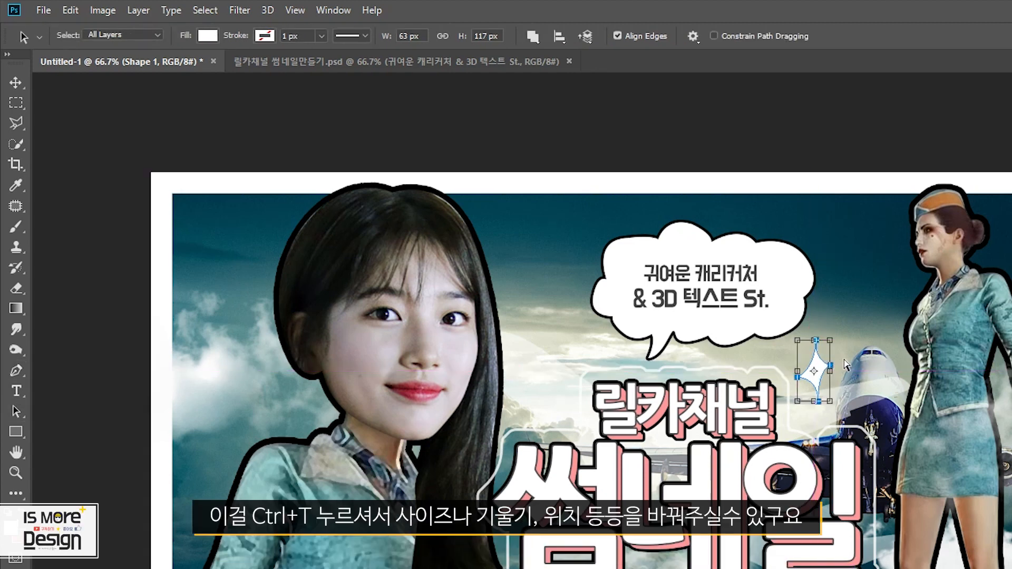
drag(832, 367, 856, 369)
key(Return)
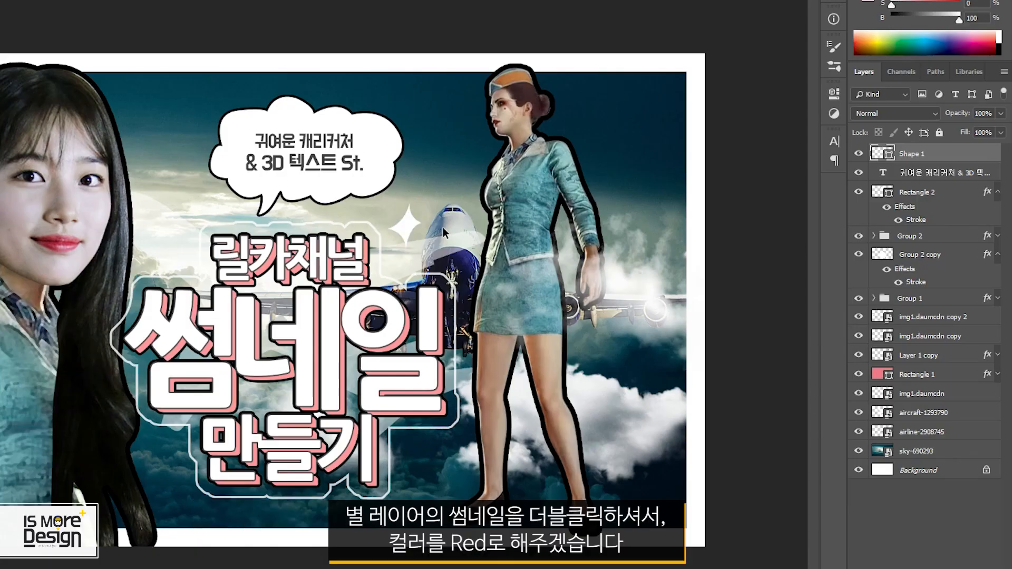
Fill the star with red and add a 3 px black outside stroke to its layer
double_click(878, 152)
mouse_move(726, 83)
mouse_down()
mouse_move(702, 81)
mouse_move(744, 82)
mouse_up()
click(914, 83)
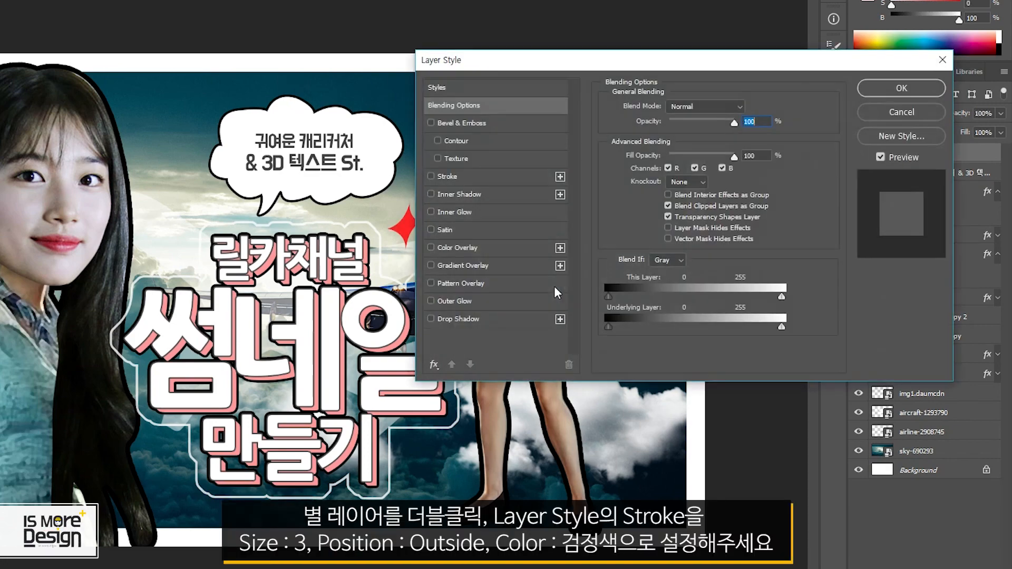
click(444, 180)
drag(627, 67, 707, 90)
double_click(821, 127)
text(3)
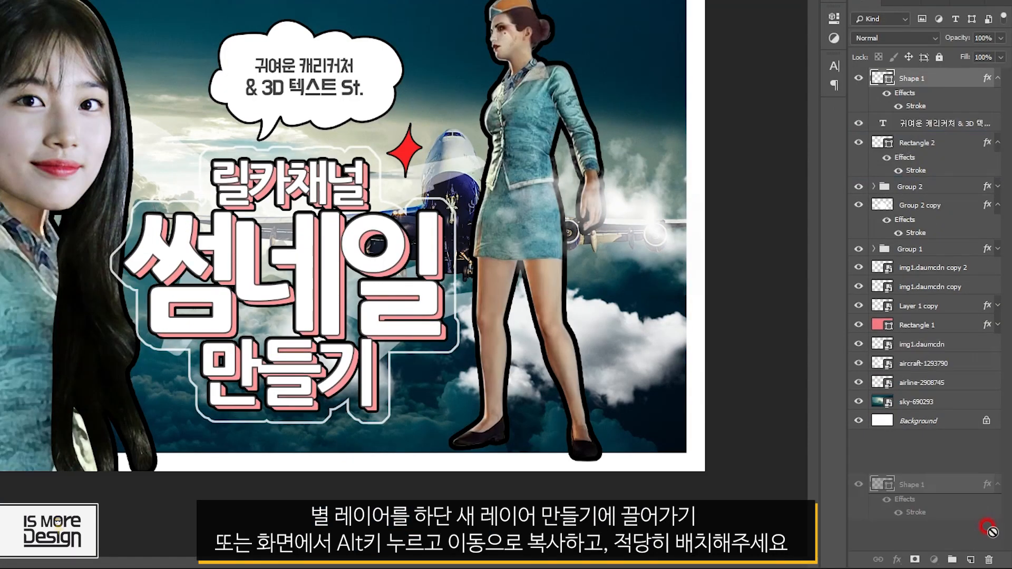
Duplicate the red star below the original, scale the copy down, and place a second small copy at the original's upper right
drag(405, 161, 430, 190)
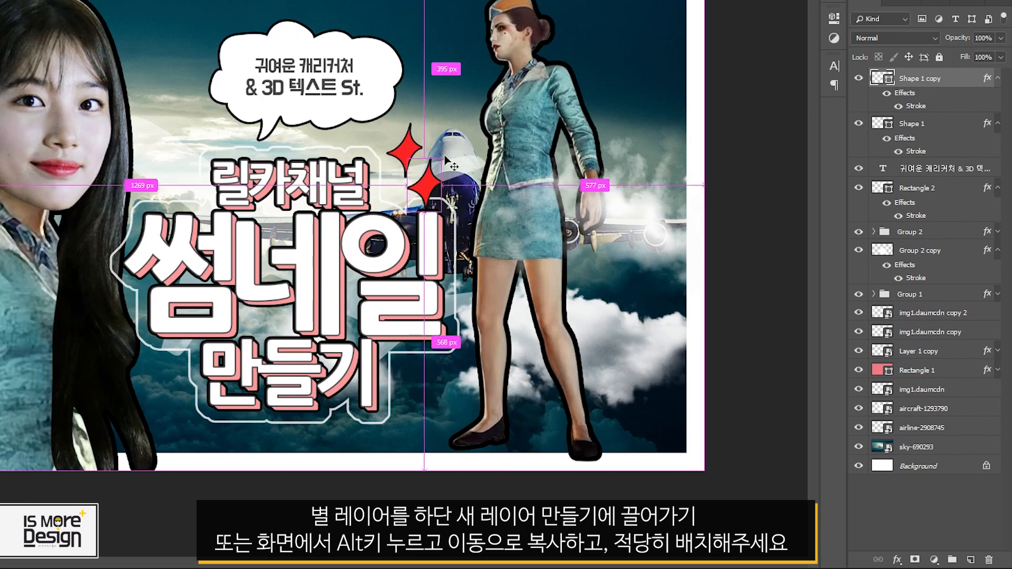
key(ctrl+t)
drag(442, 158, 428, 166)
key(Return)
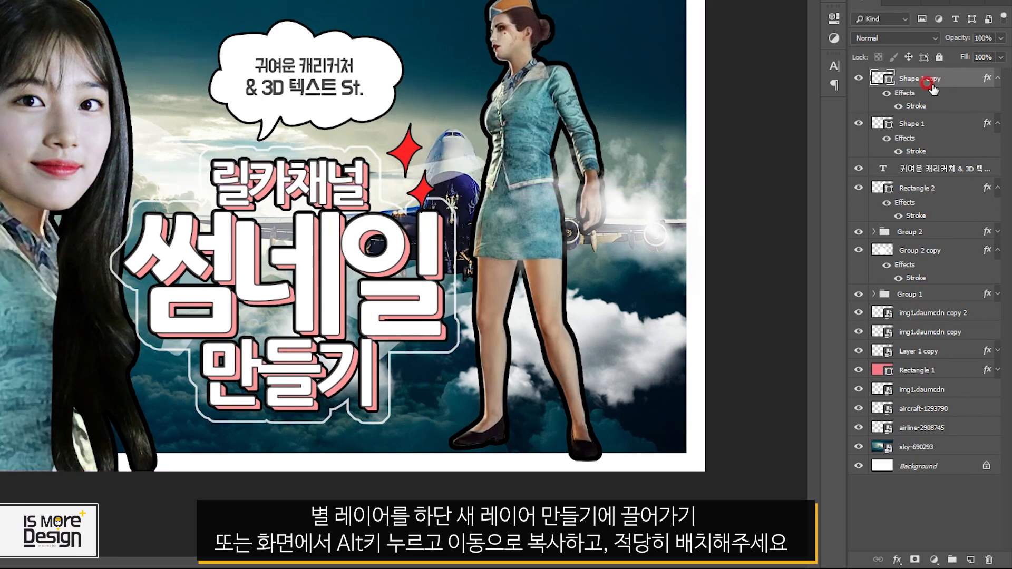
drag(424, 192, 454, 125)
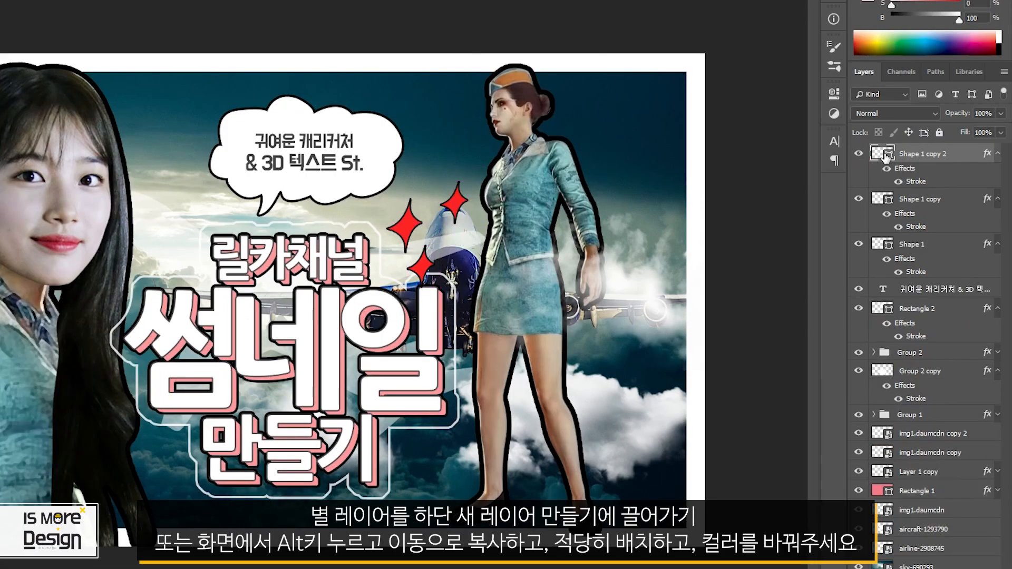
Recolor the upper right small star light blue (25c8fe), and place three copies of it along the left side of the title's first line
double_click(885, 153)
drag(790, 190, 793, 170)
click(890, 83)
drag(457, 205, 143, 263)
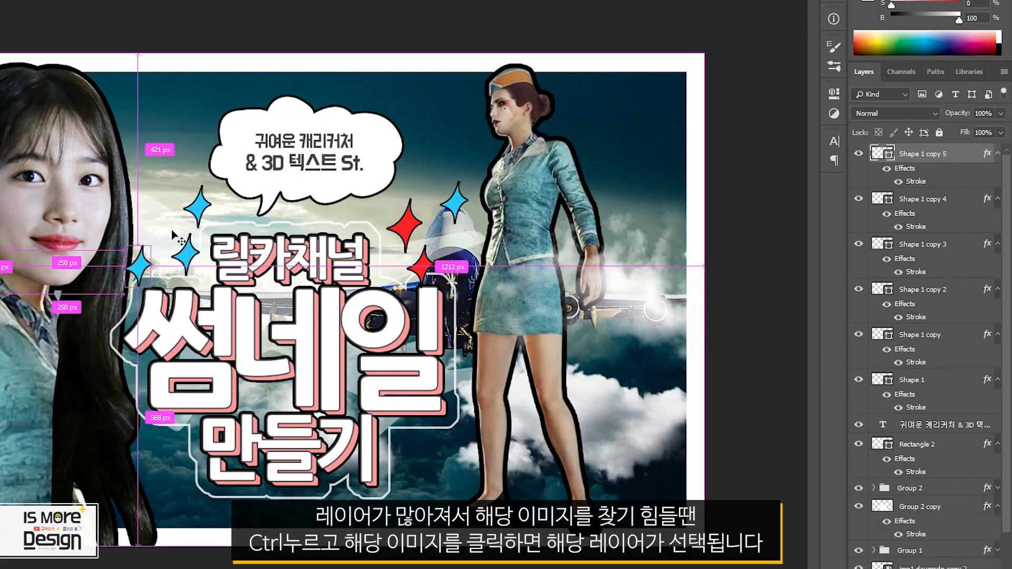
Recolor the star nearest the title's left side and the large star on its right yellow, using hue 55
ctrl+click(186, 254)
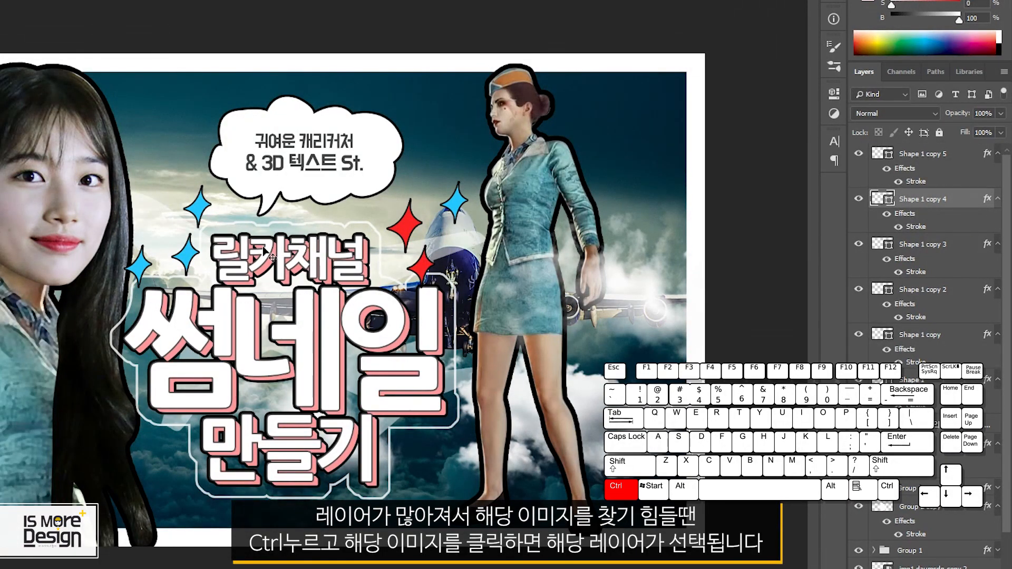
double_click(878, 199)
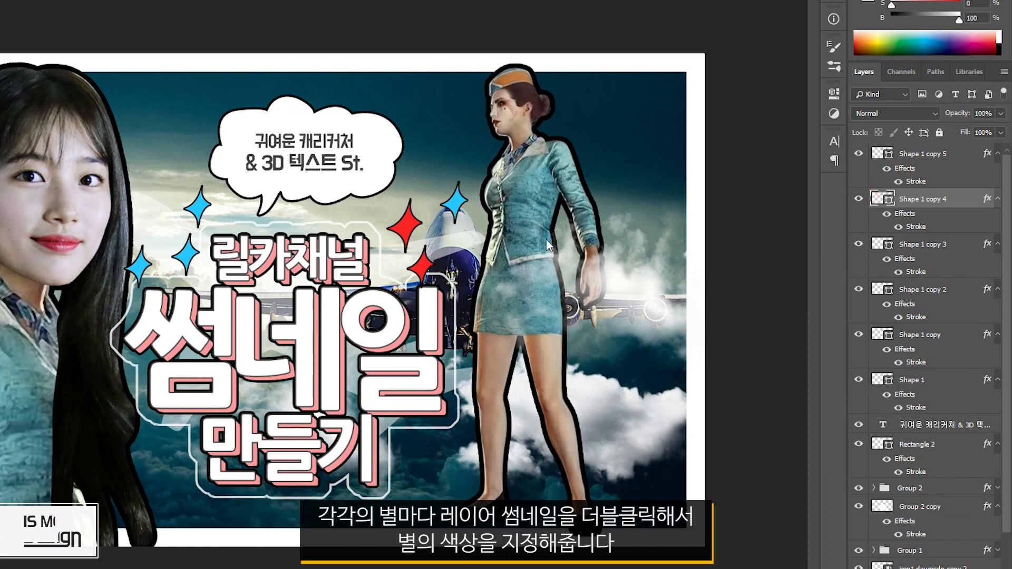
text(4545)
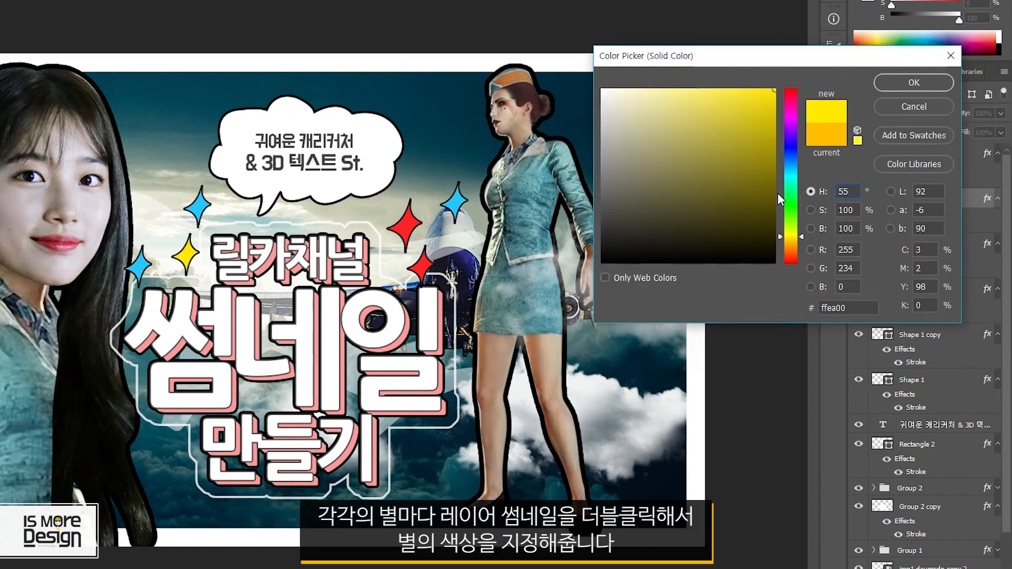
key(Return)
click(879, 380)
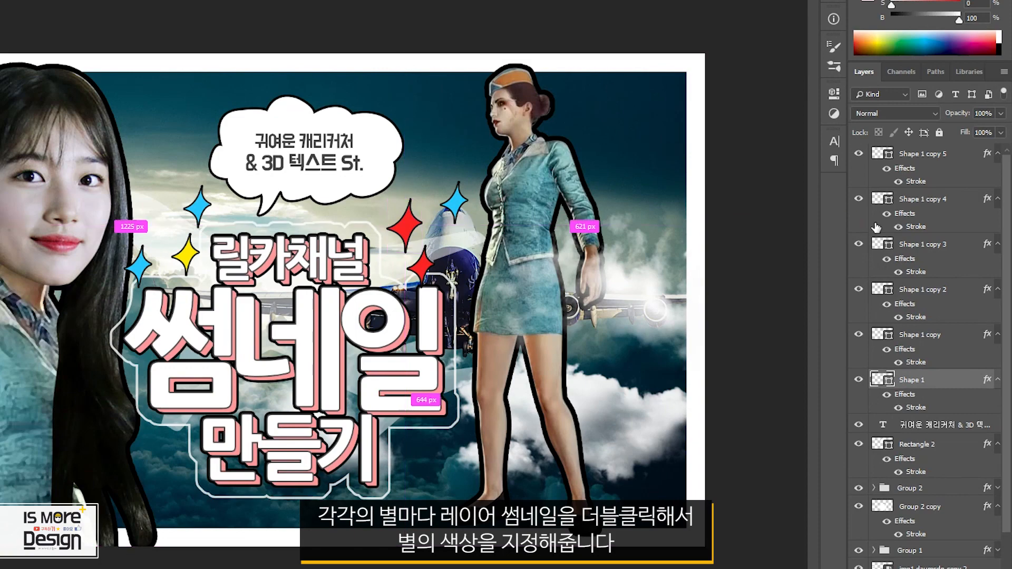
double_click(880, 379)
click(855, 195)
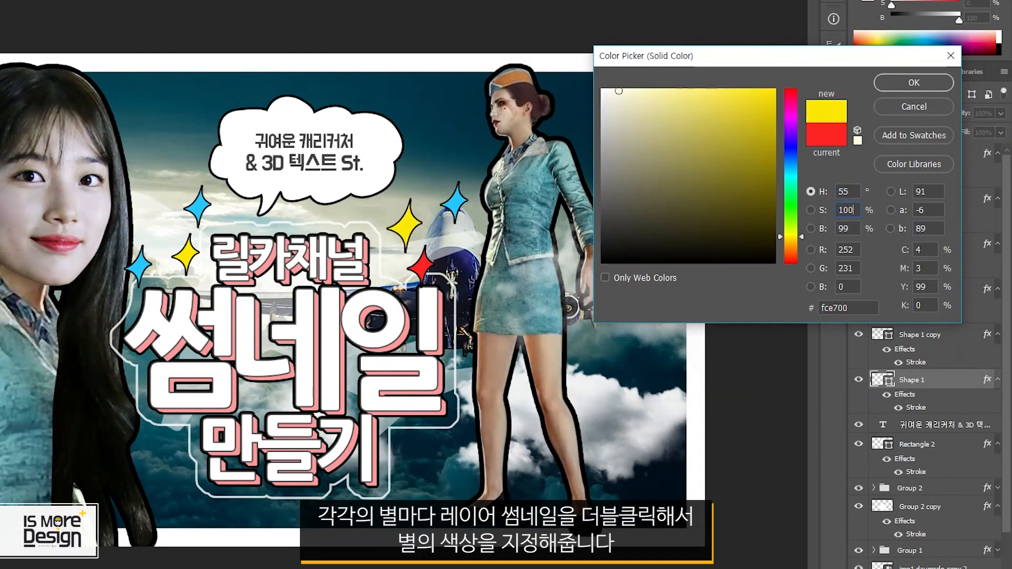
key(Return)
Recolor the far-left star with the red sampled from the small red star, and move the right-hand blue star slightly down and left
double_click(888, 149)
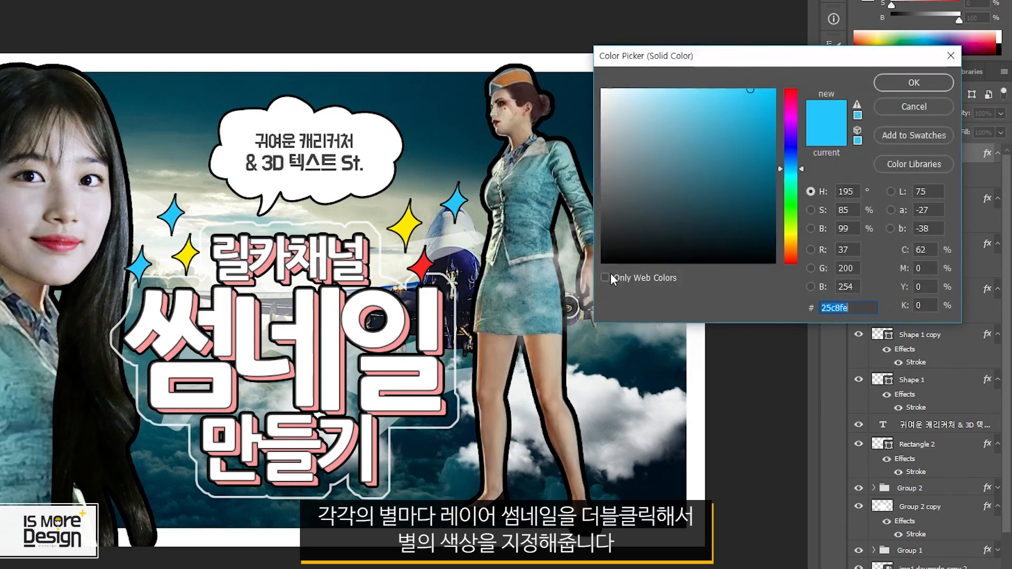
click(431, 266)
key(Return)
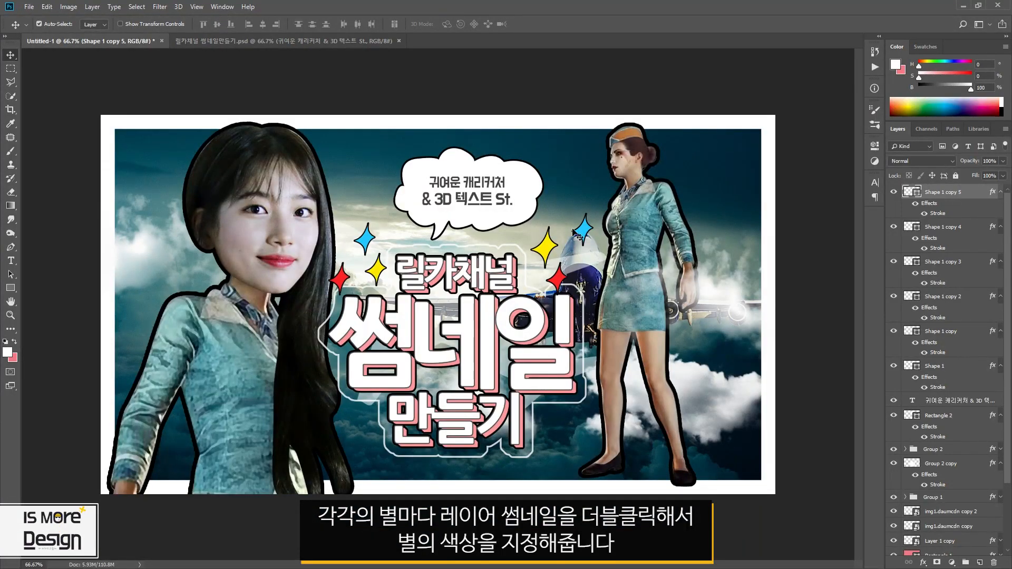
ctrl+click(582, 235)
drag(582, 236, 581, 248)
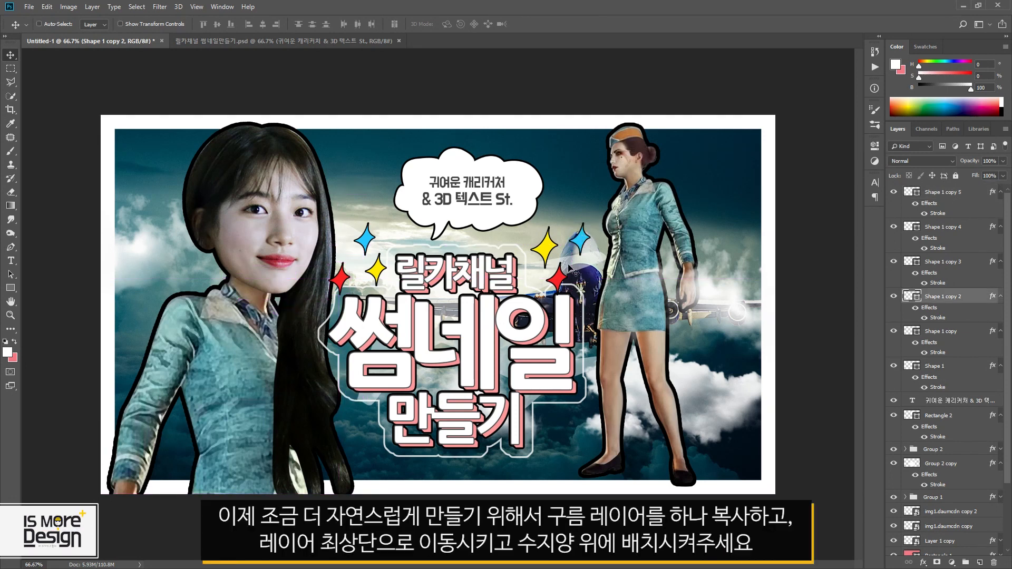
Duplicate the img1.daumcdn copy 2 cloud layer and bring the duplicate to the top of the layer stack
ctrl+click(736, 401)
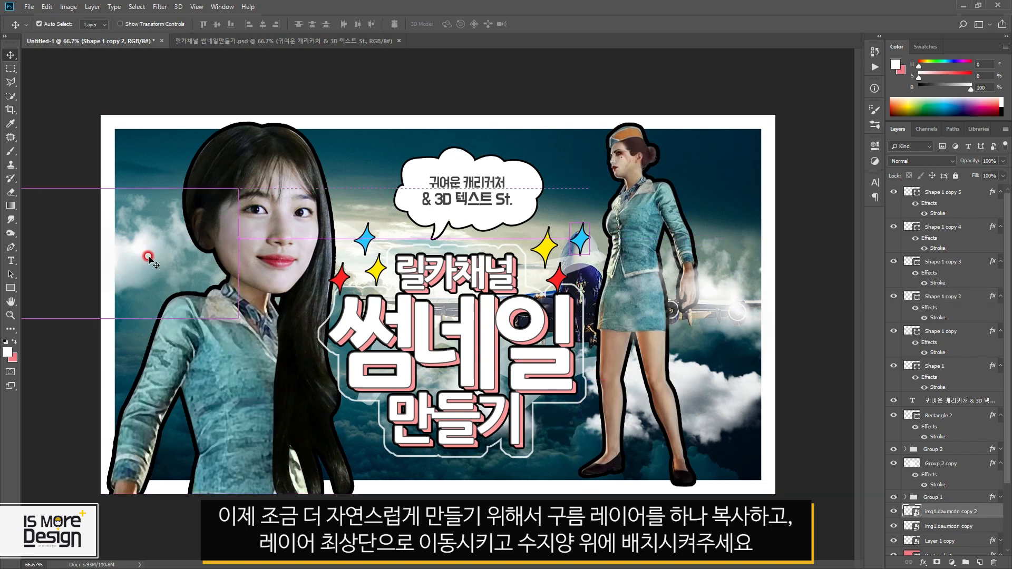
click(921, 510)
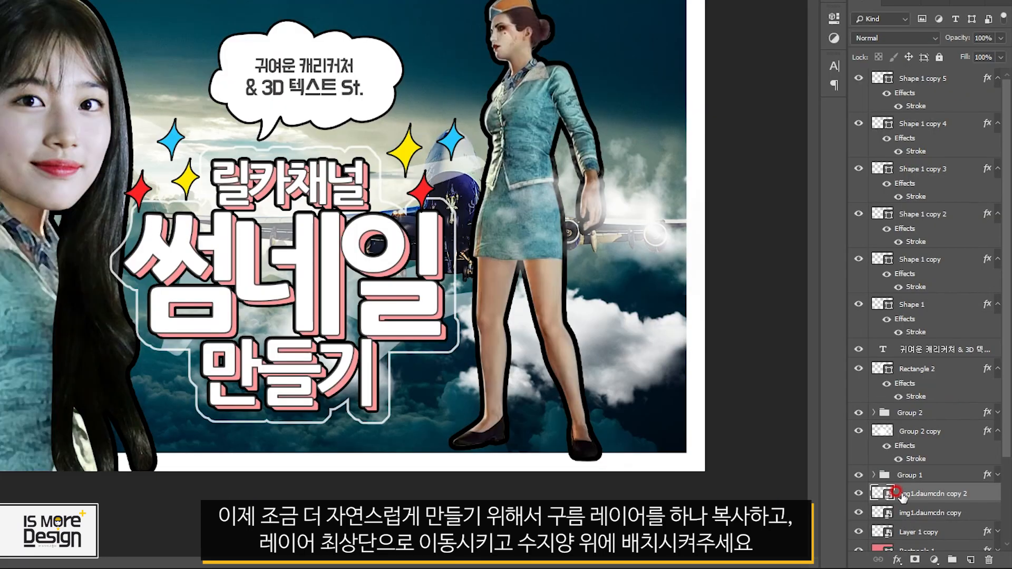
drag(902, 498, 971, 559)
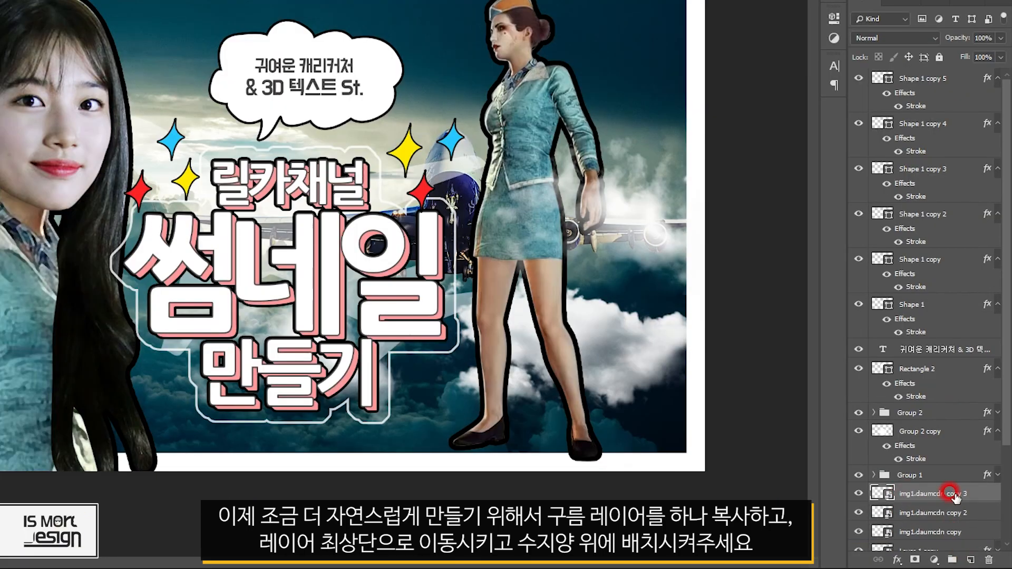
key(ctrl+shift+bracketright)
click(903, 78)
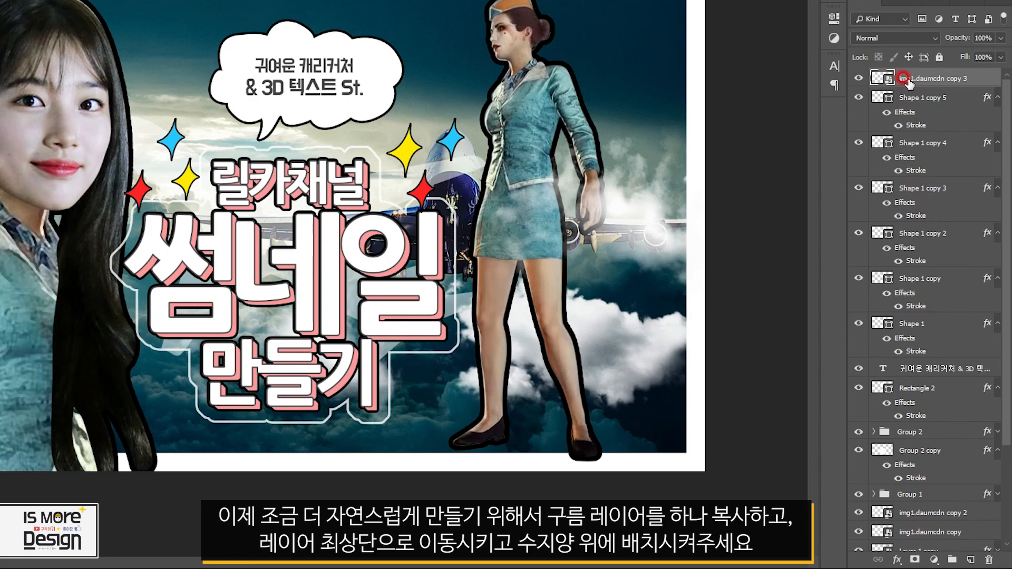
Move and resize the cloud copy so it lies over the lower body of the large long-haired woman
drag(270, 359, 383, 439)
key(ctrl+t)
drag(442, 379, 578, 324)
key(Return)
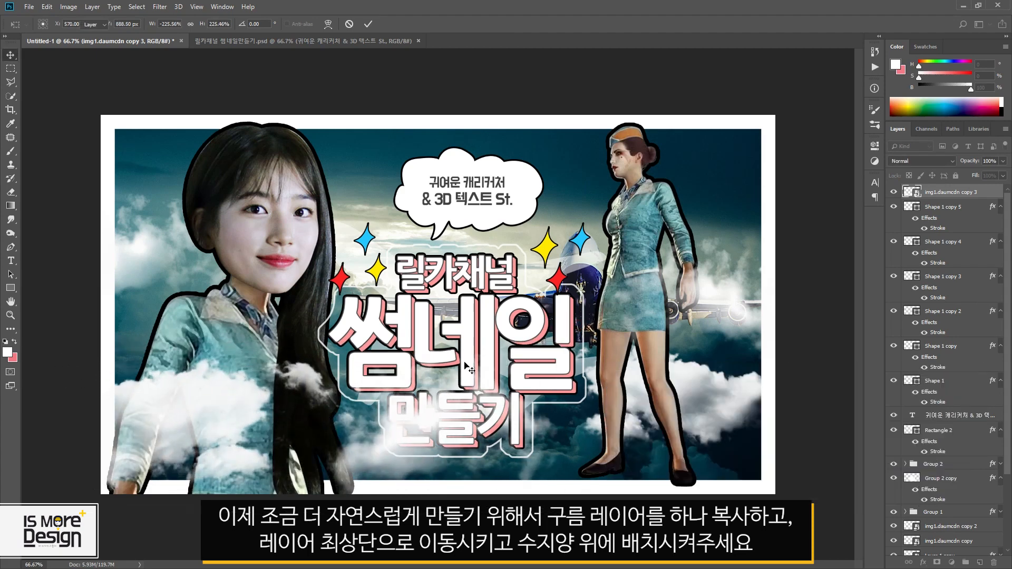
drag(247, 430, 287, 432)
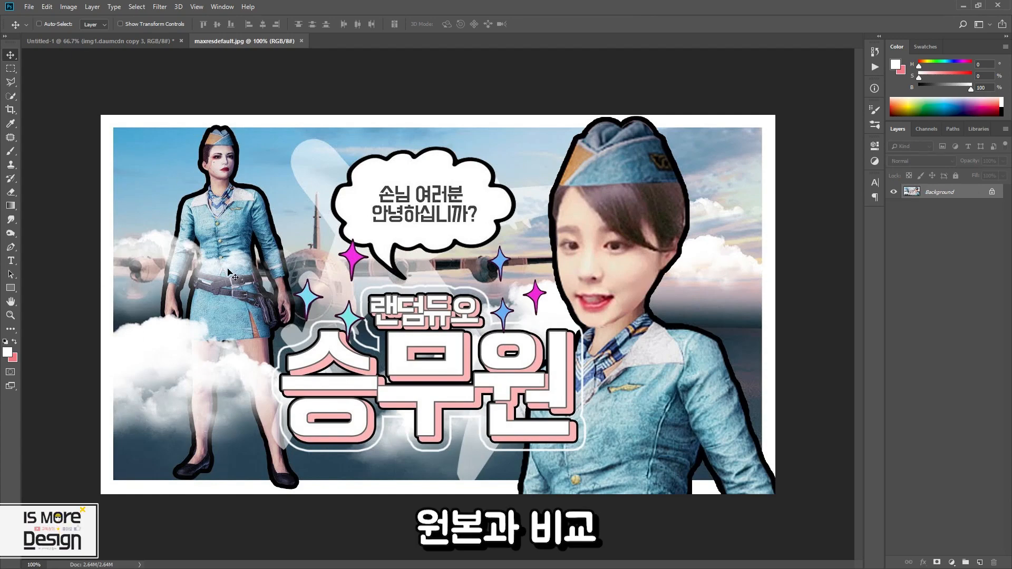
Switch back to the Untitled-1 document to compare the recreated thumbnail with the original
click(119, 40)
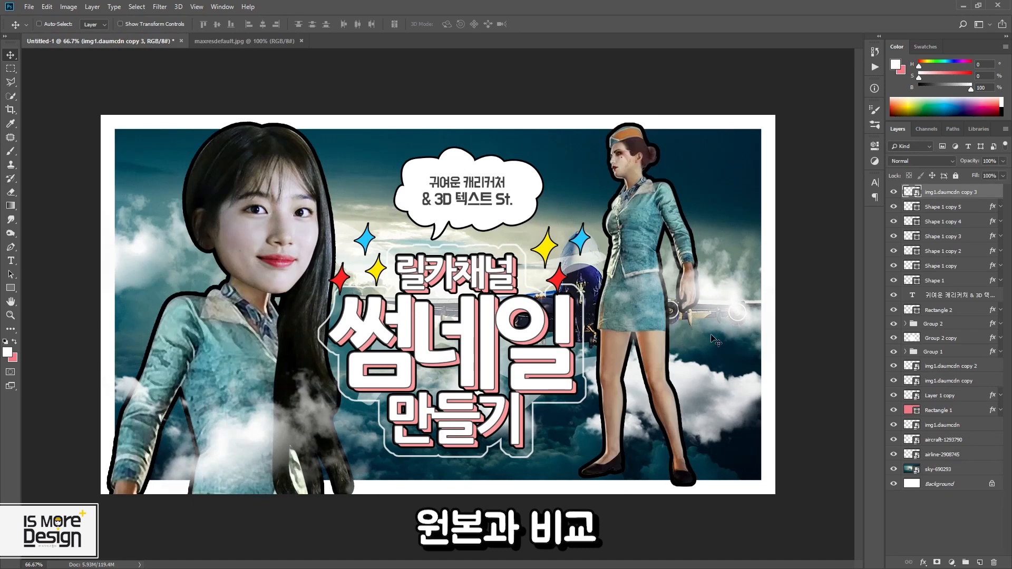